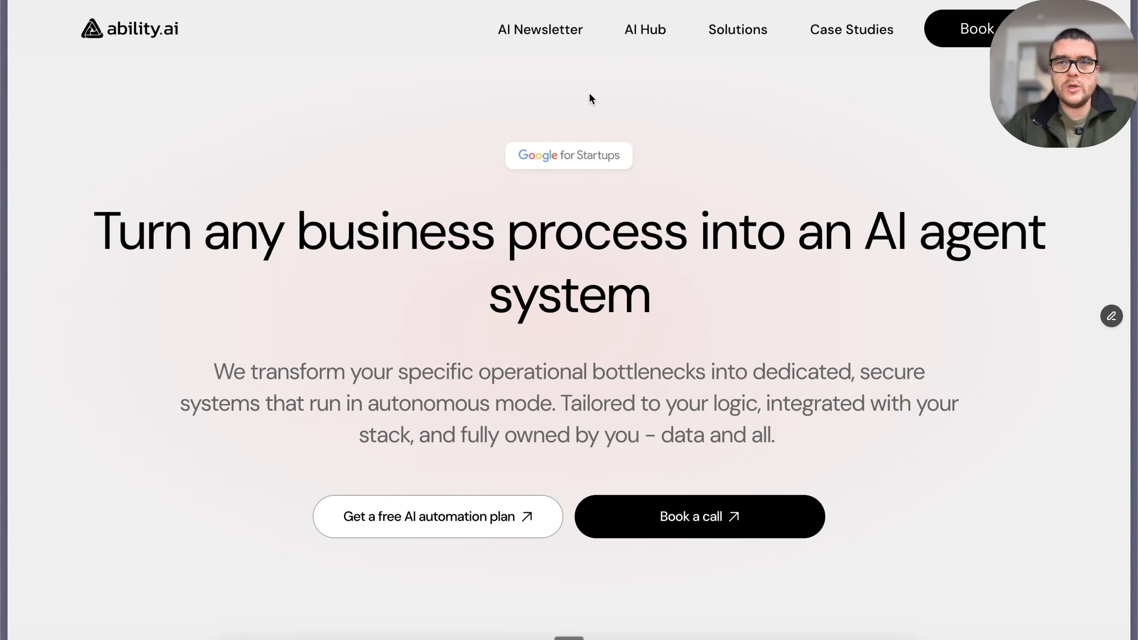
Open the AI content system for b2b marketing teams solution on the site and examine its features, sample outputs and delivery process.
left_click(734, 33)
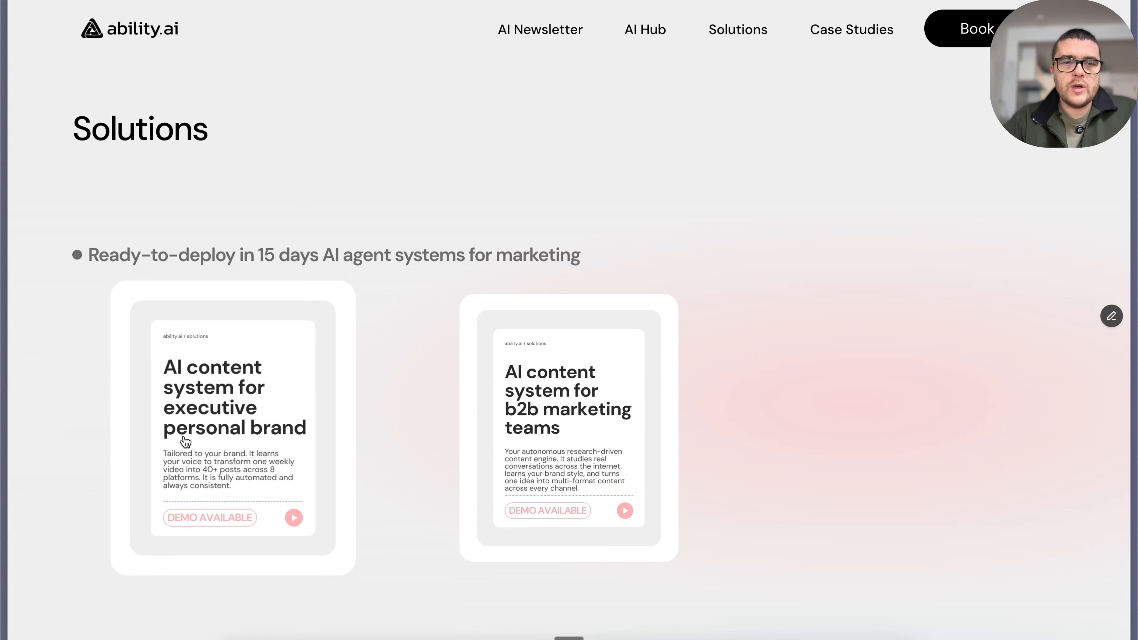
left_click(225, 458)
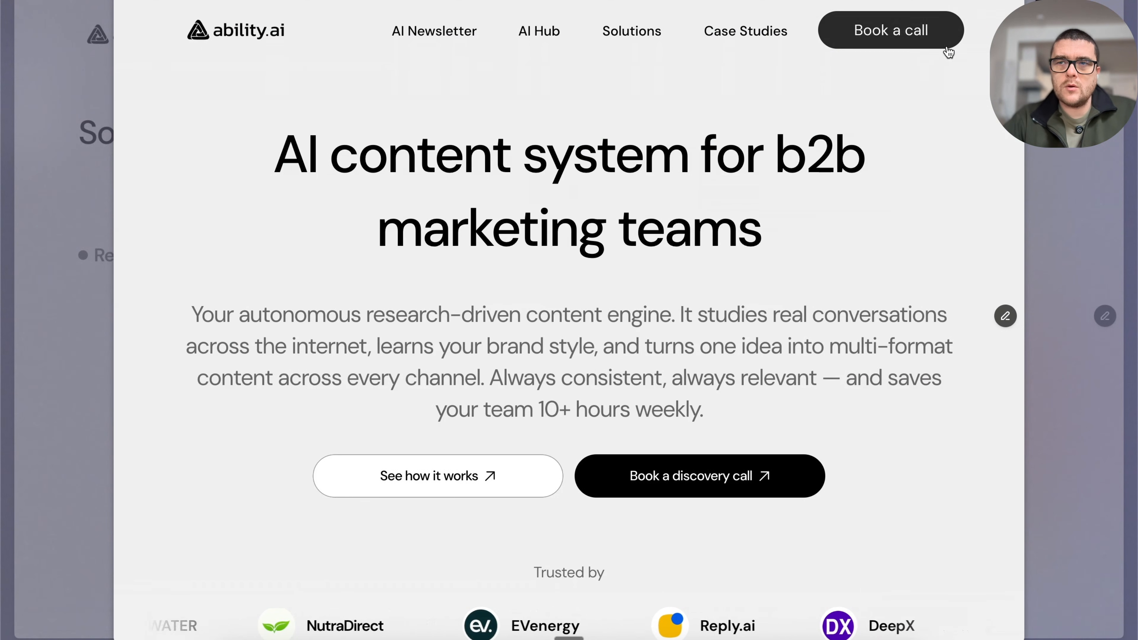
left_click(1038, 23)
scroll(612, 297, "down", 10)
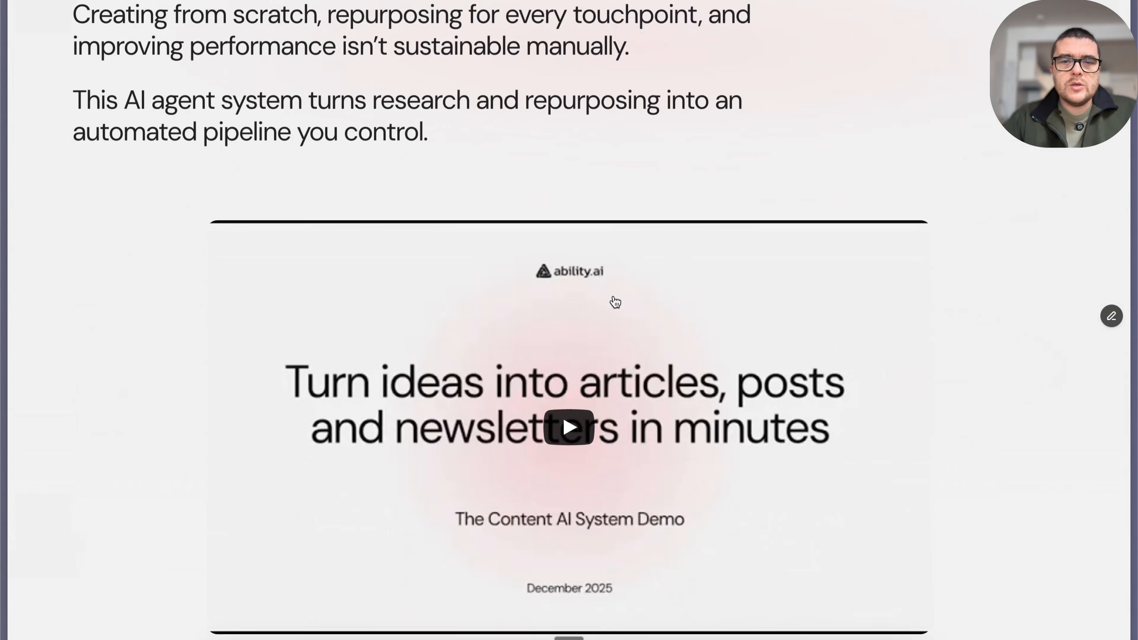
scroll(509, 368, "down", 15)
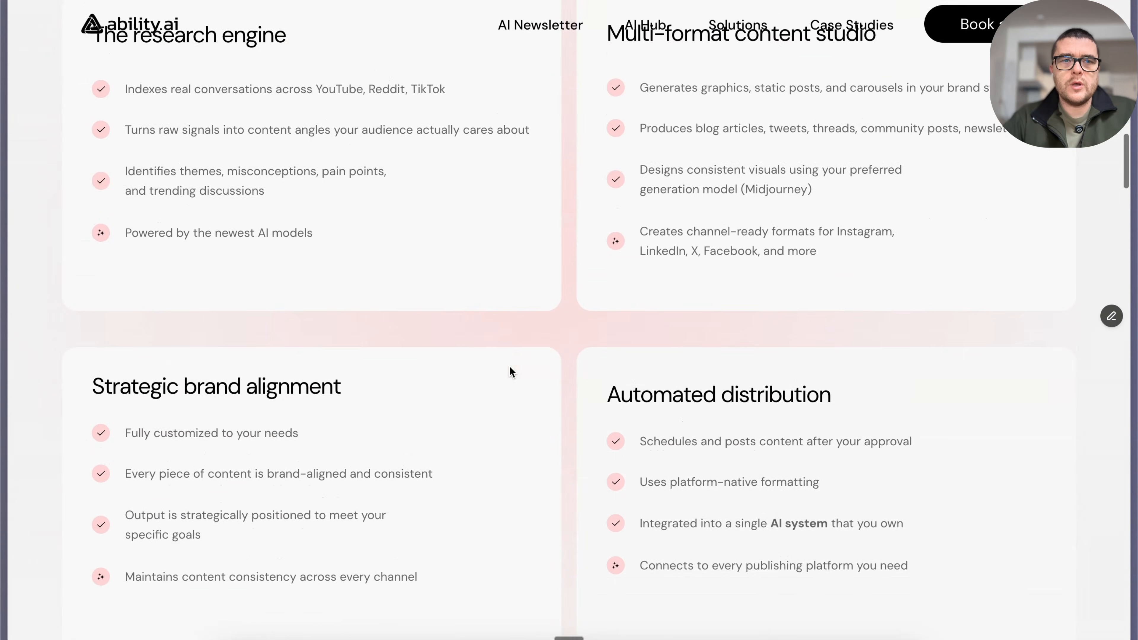
scroll(546, 330, "down", 20)
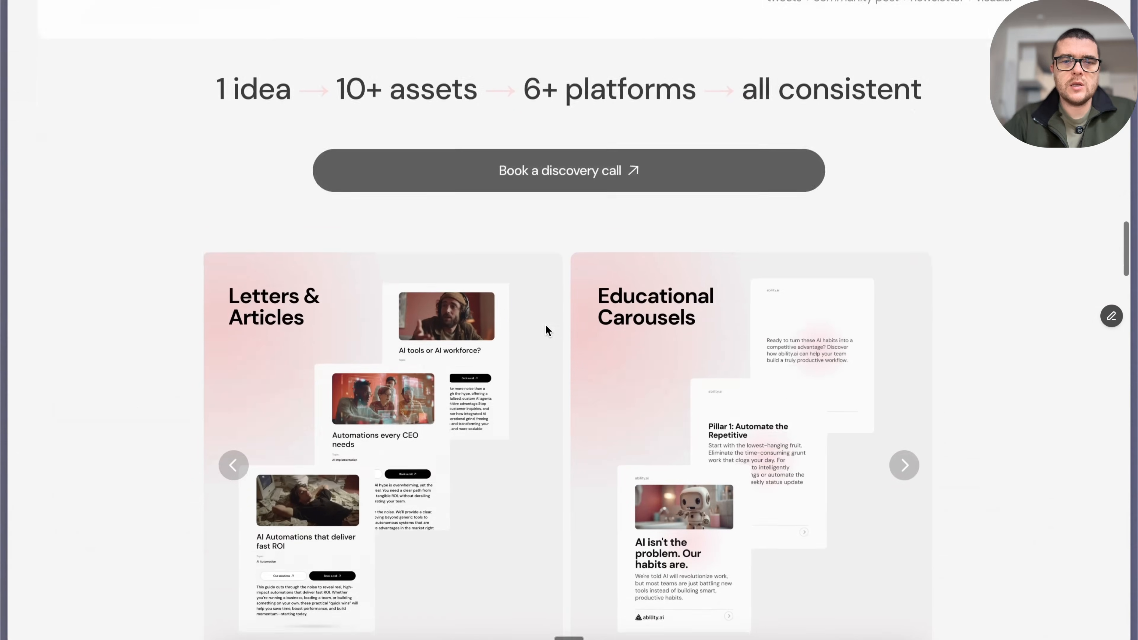
scroll(546, 326, "down", 15)
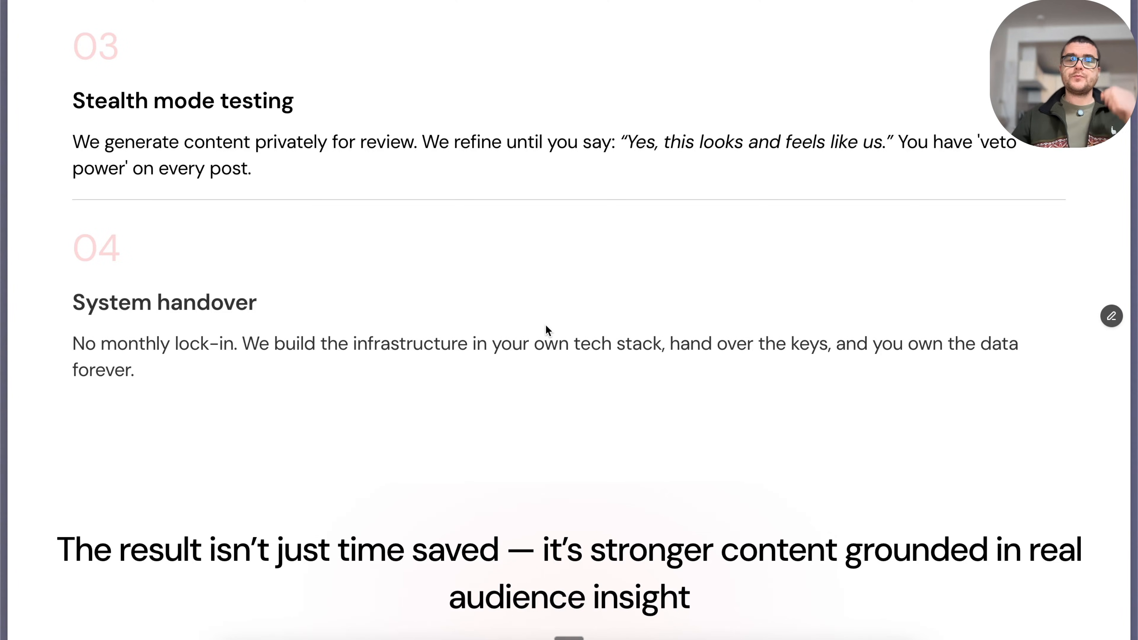
scroll(545, 324, "up", 20)
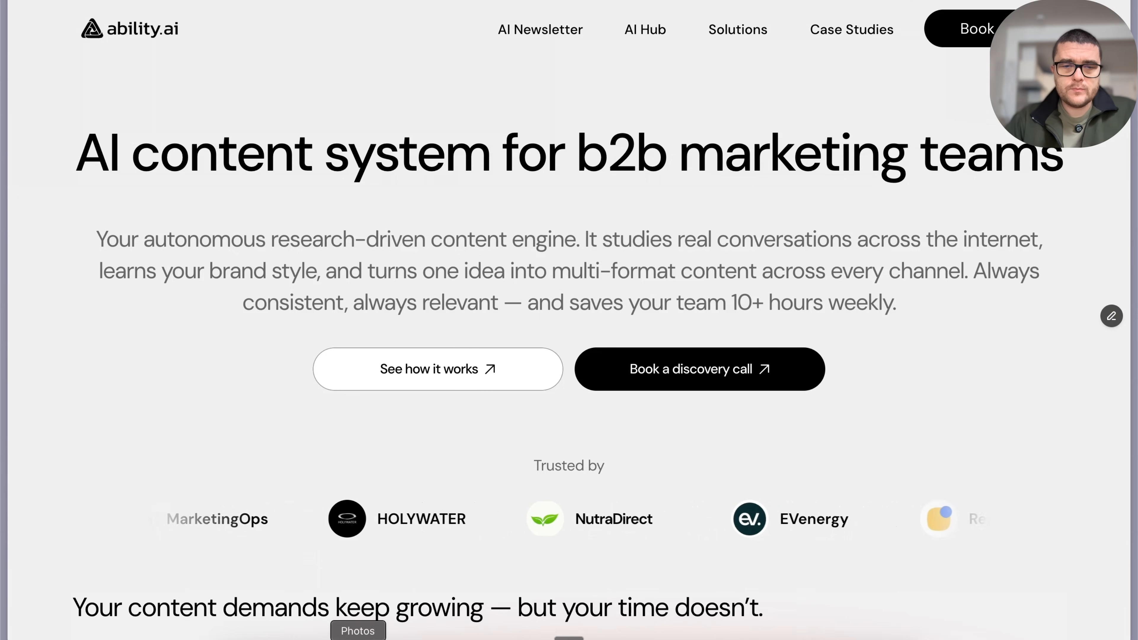
Bring up the AI Content System folder and the Claude Code terminal, and look over the transcript, README and JSON files.
left_click(229, 638)
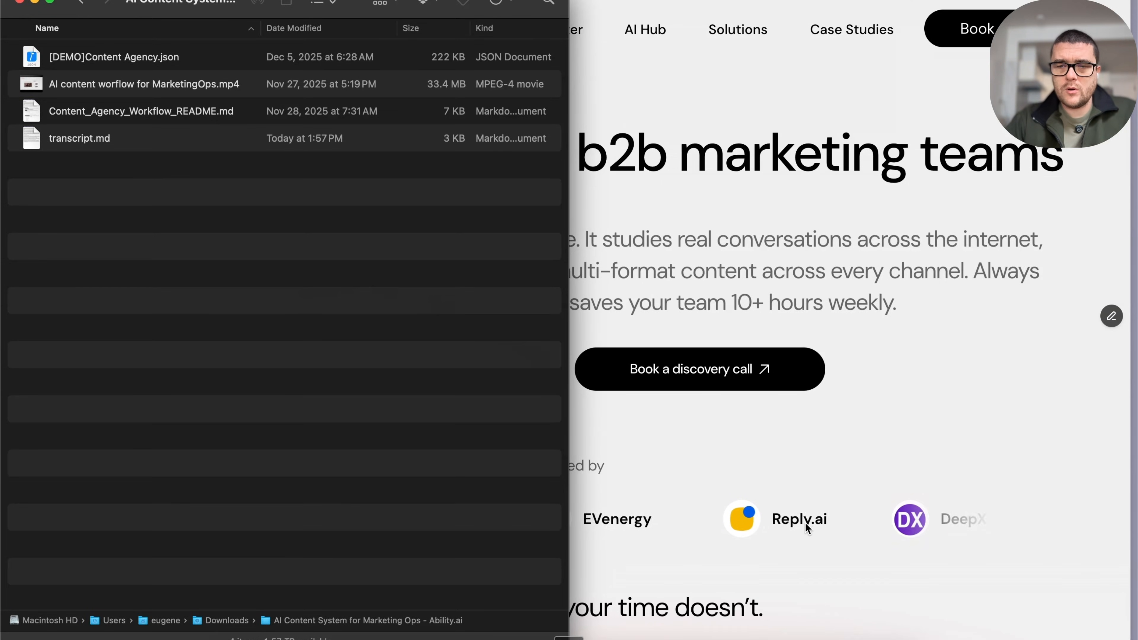
left_click(663, 637)
left_click(145, 135)
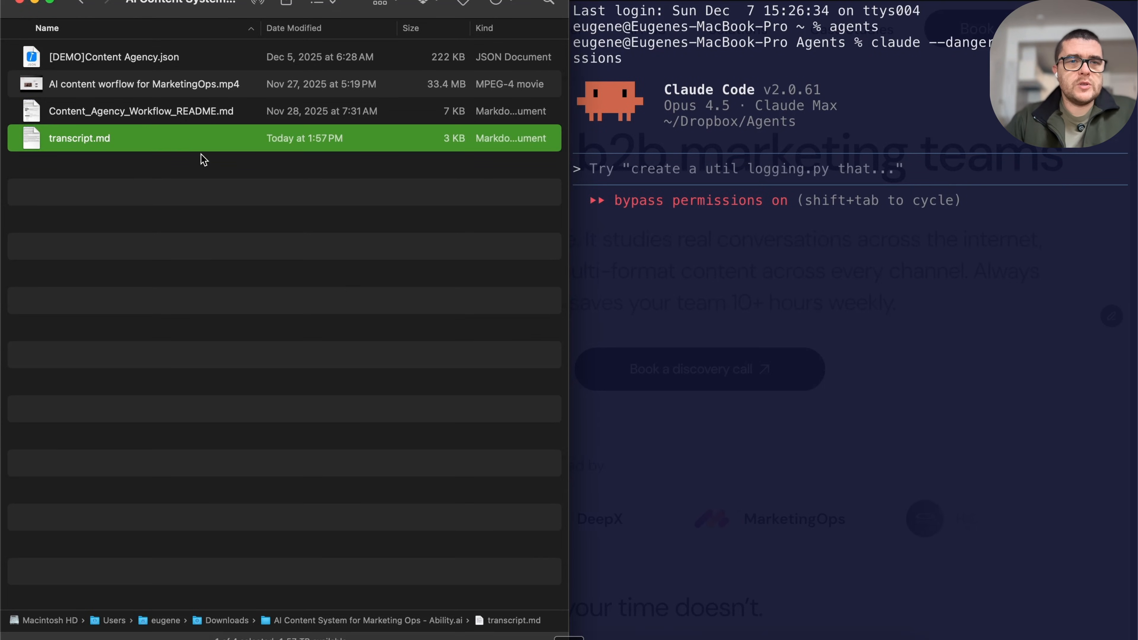
key("Up")
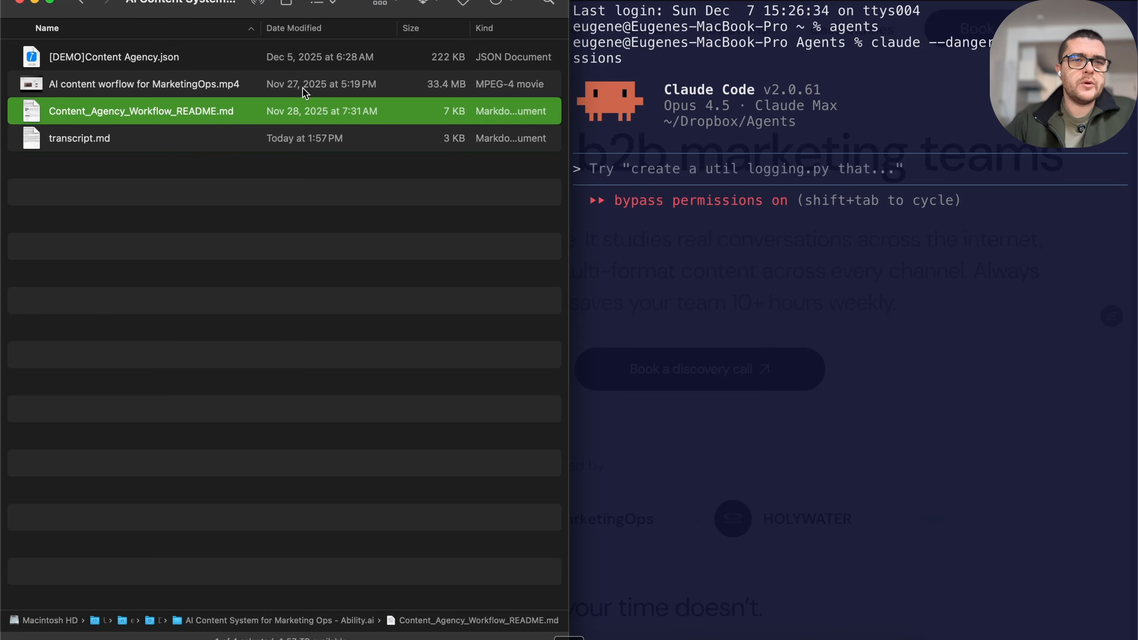
left_click(186, 137)
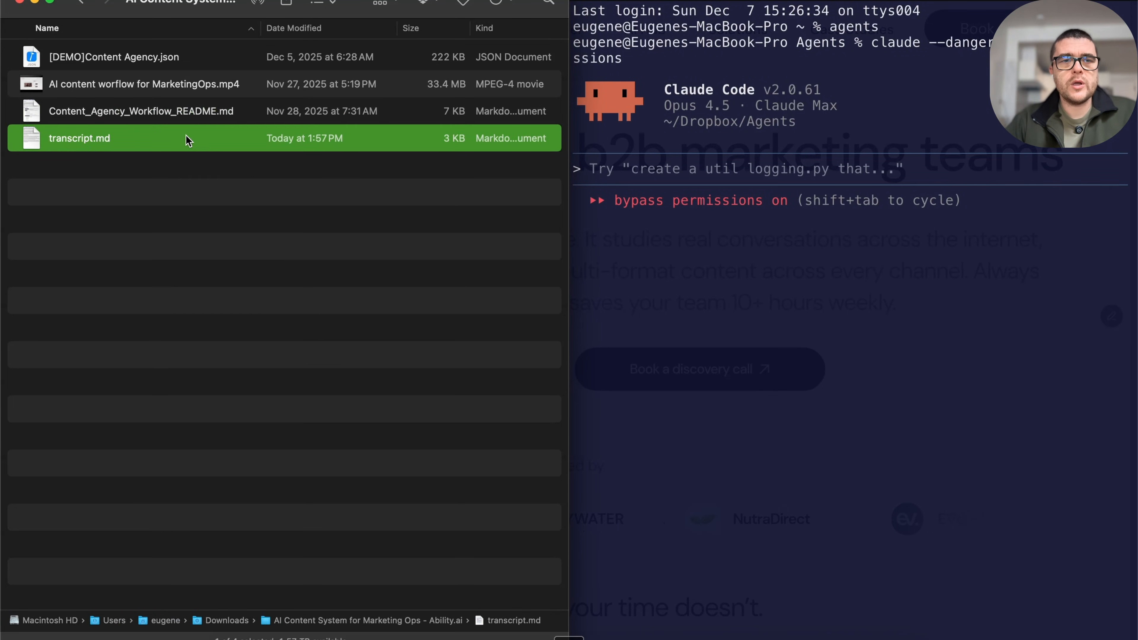
left_click(196, 55)
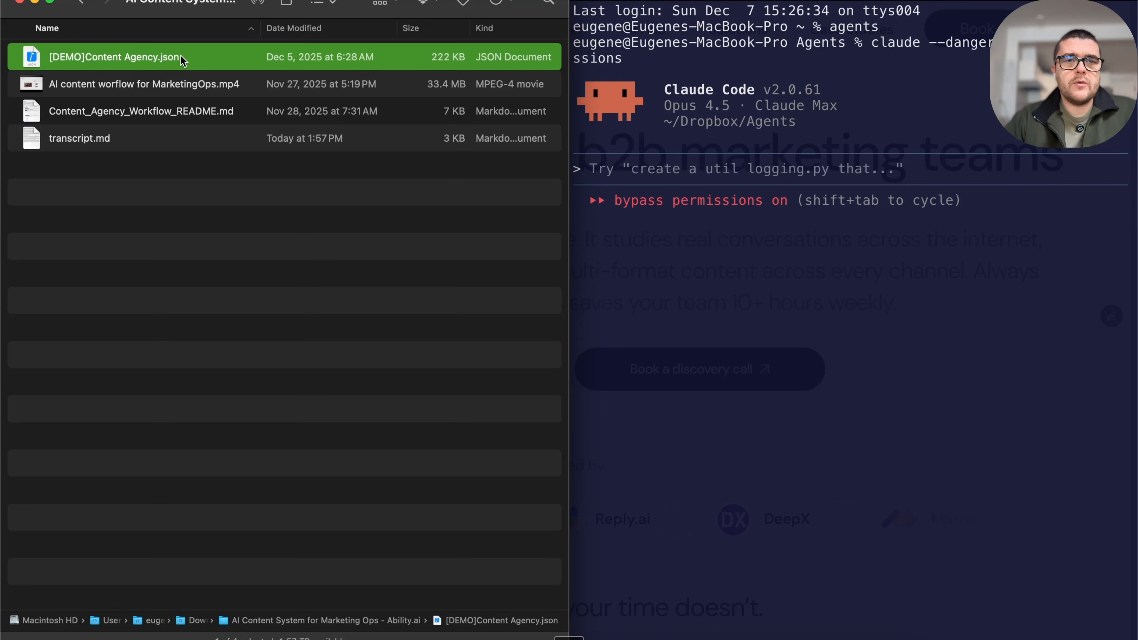
Launch the Corbin20 agent from Claude Code with the /corbin command.
left_click(628, 274)
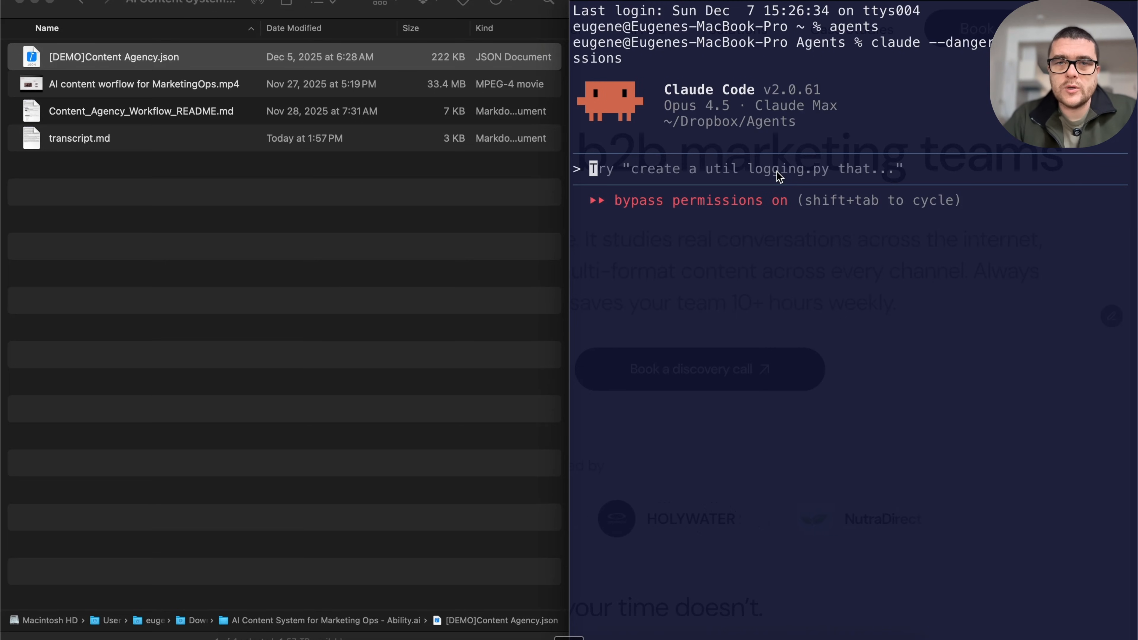
type("/corbin")
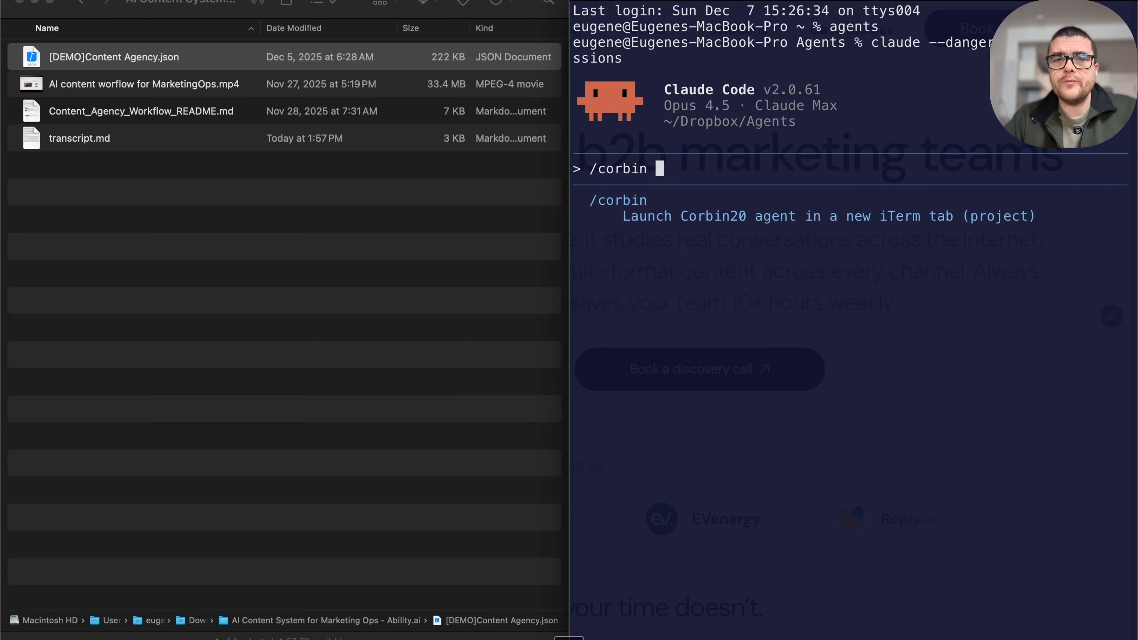
key("Return")
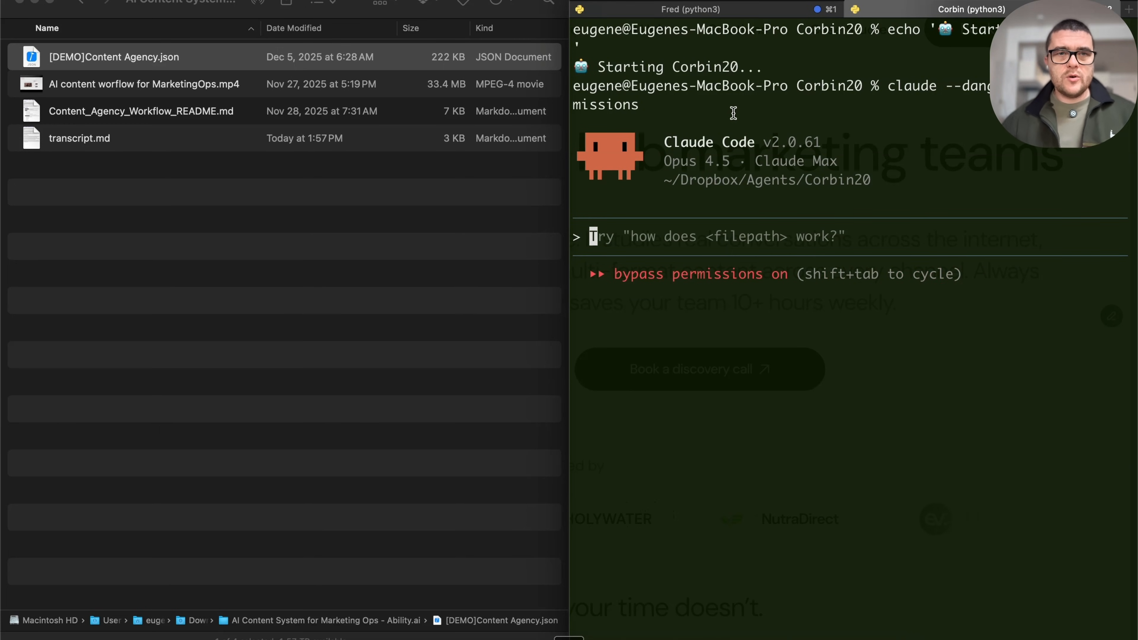
Copy the pathname of transcript.md and paste it into the Corbin agent's prompt.
left_click(157, 141)
right_click(157, 142)
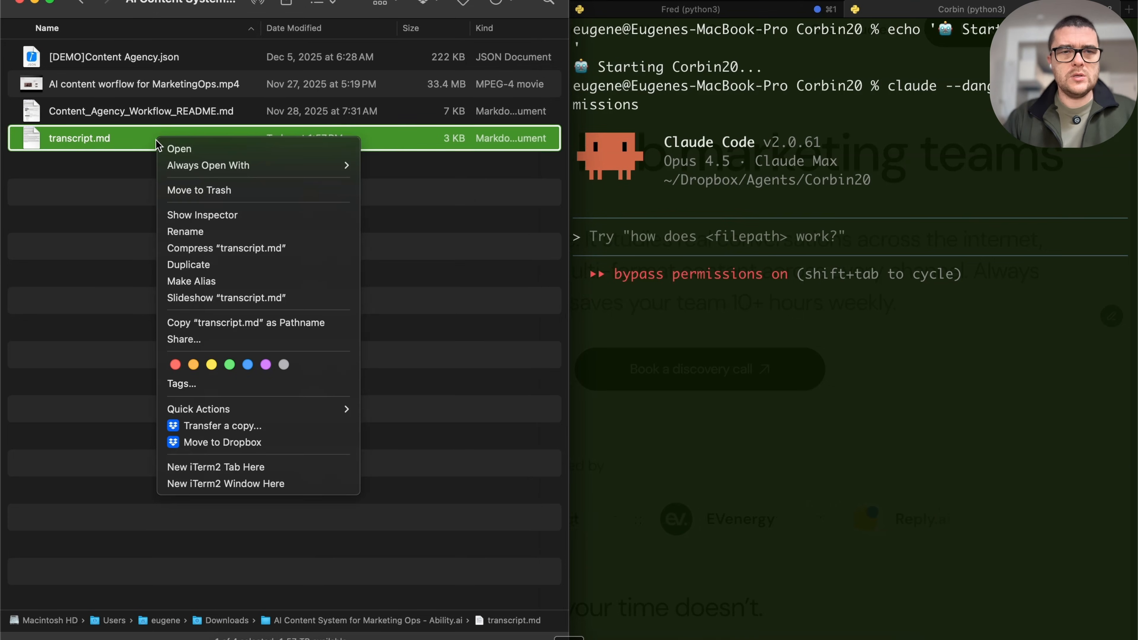
left_click(254, 323)
left_click(737, 237)
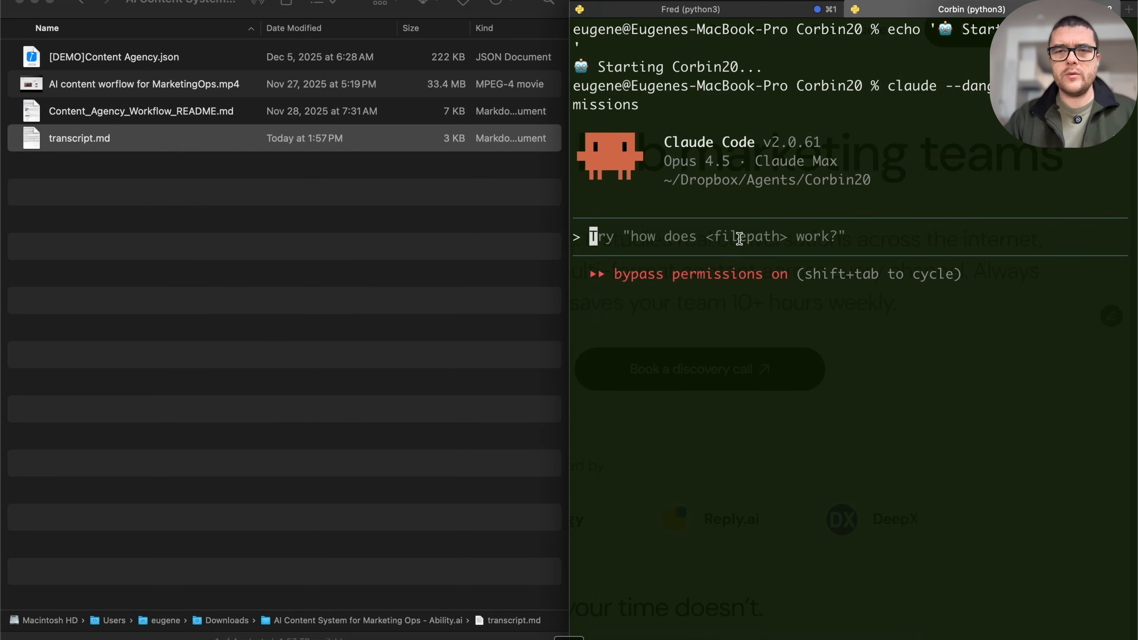
key("super+v")
Add the pathname of Content_Agency_Workflow_README.md to the prompt, followed by the Marketing Ops webinar brief requesting a non-technical conceptual flow.
left_click(164, 112)
right_click(163, 112)
left_click(292, 292)
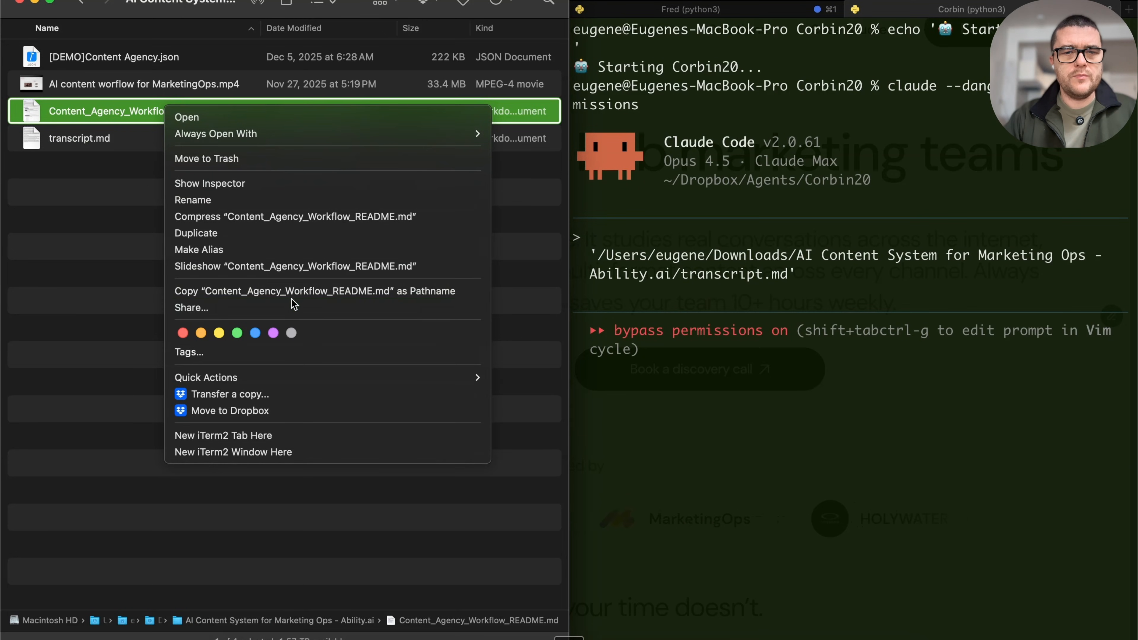
left_click(840, 295)
key("super+v")
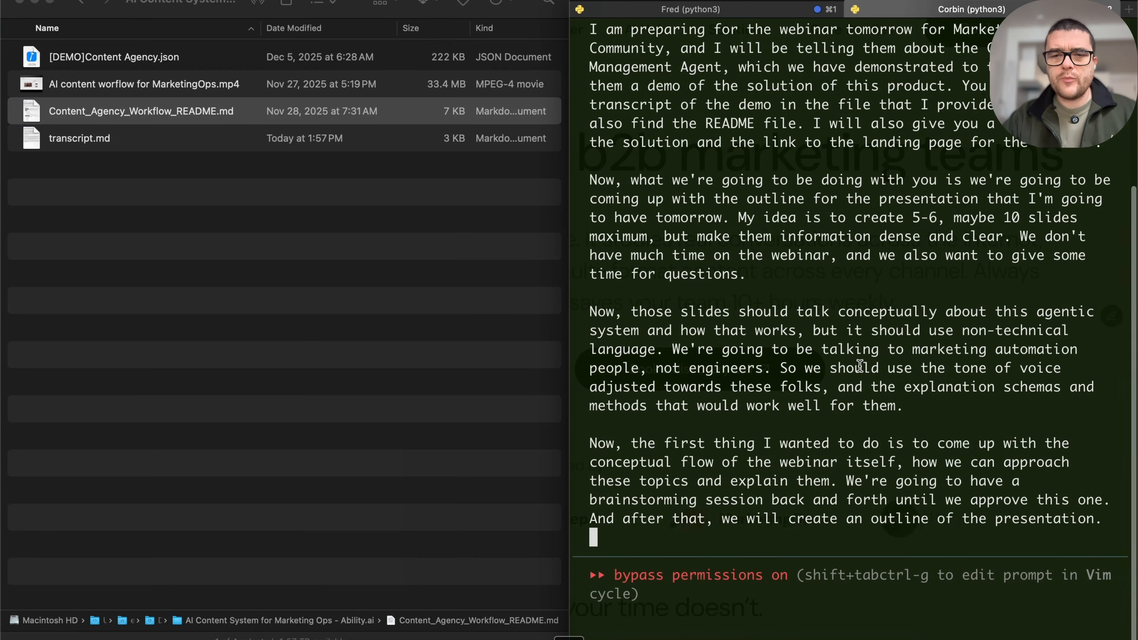
key("shift+Return")
left_click(287, 639)
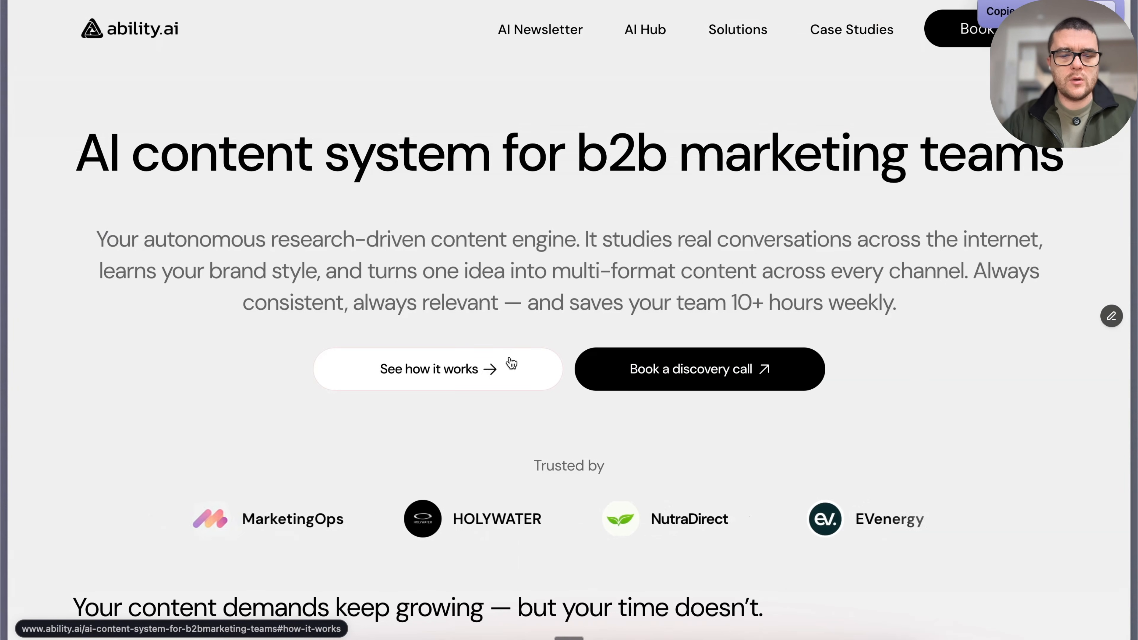
left_click(502, 363)
scroll(500, 362, "down", 10)
scroll(500, 363, "up", 10)
key("super+Tab")
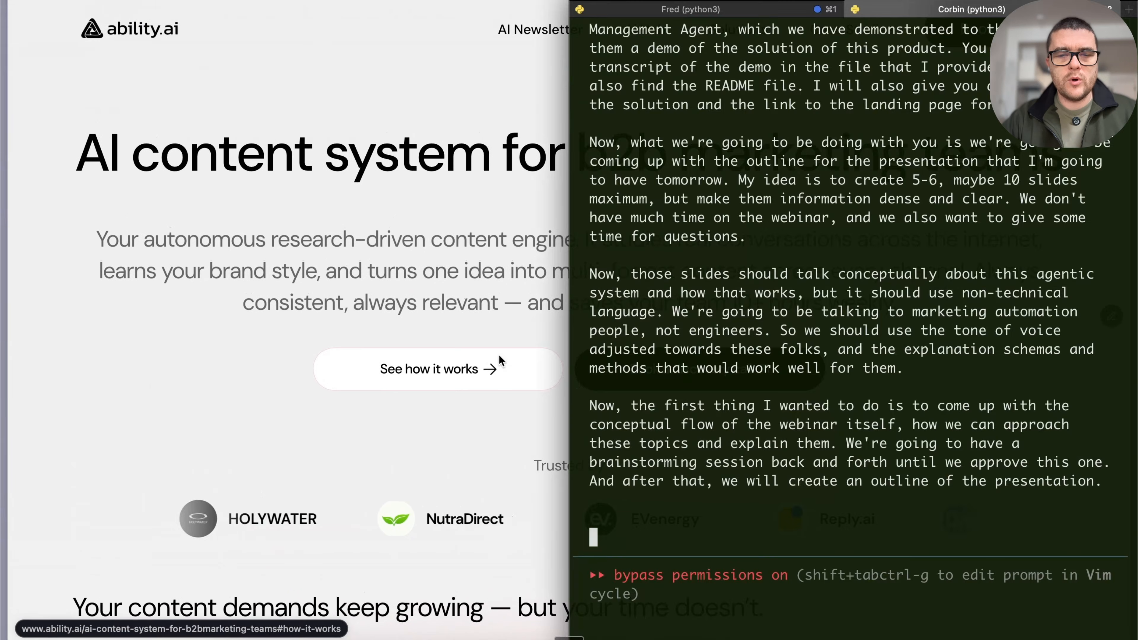
key("super+v")
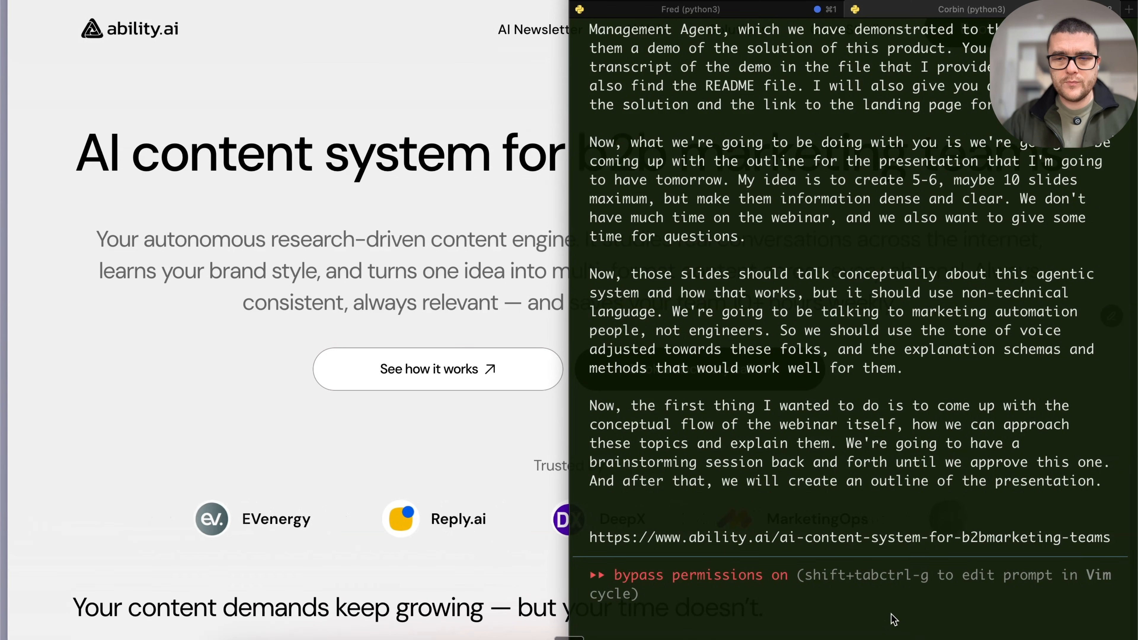
key("shift+Return")
key("shift+Return")
key("super+v")
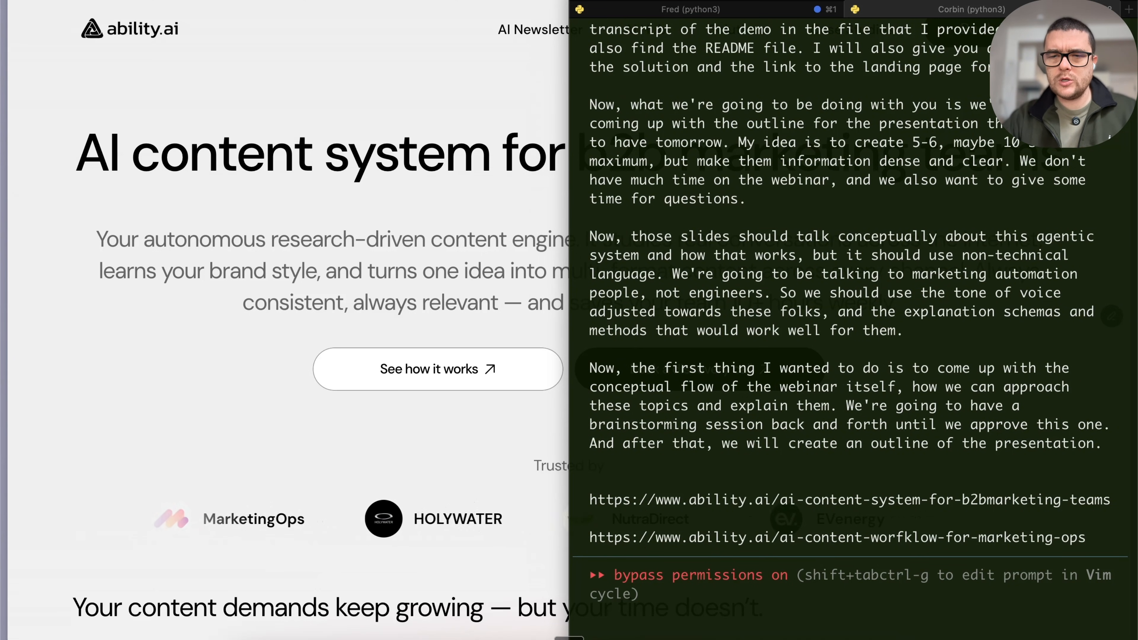
key("Tab")
key("Tab")
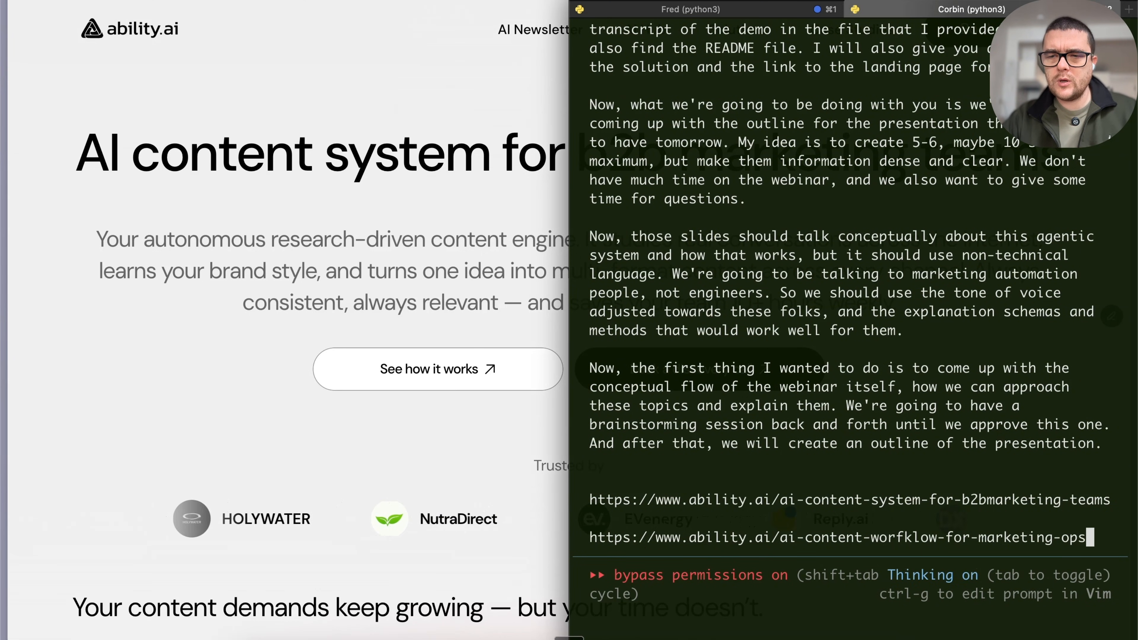
key("Up")
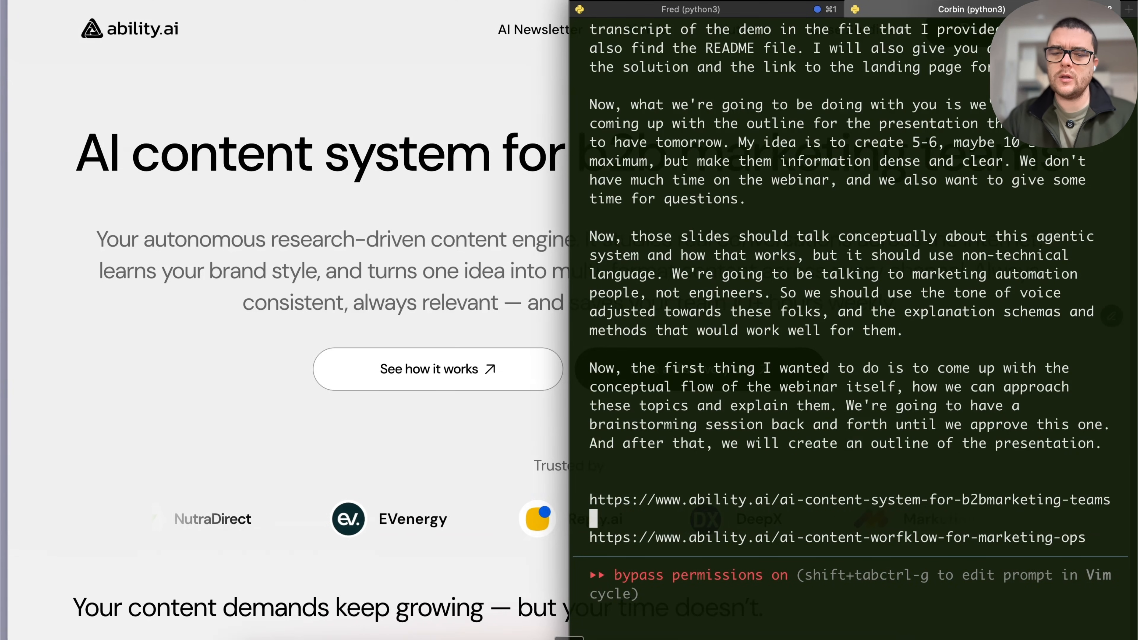
key("BackSpace")
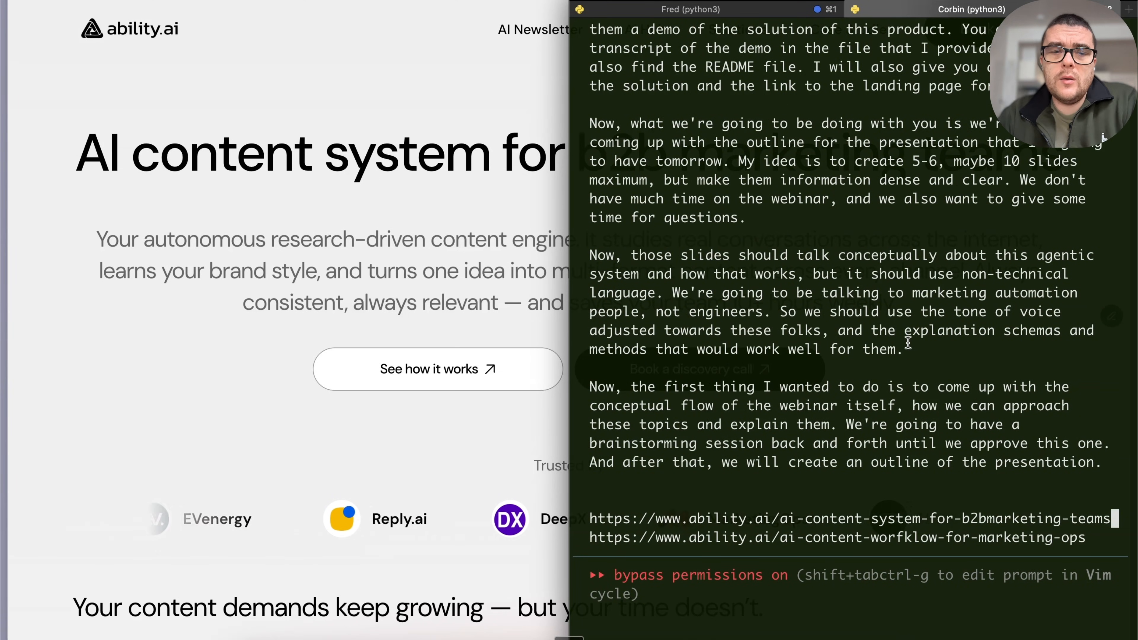
Review the complete webinar prompt from its file paths to its links and submit it to the agent.
scroll(908, 342, "up", 5)
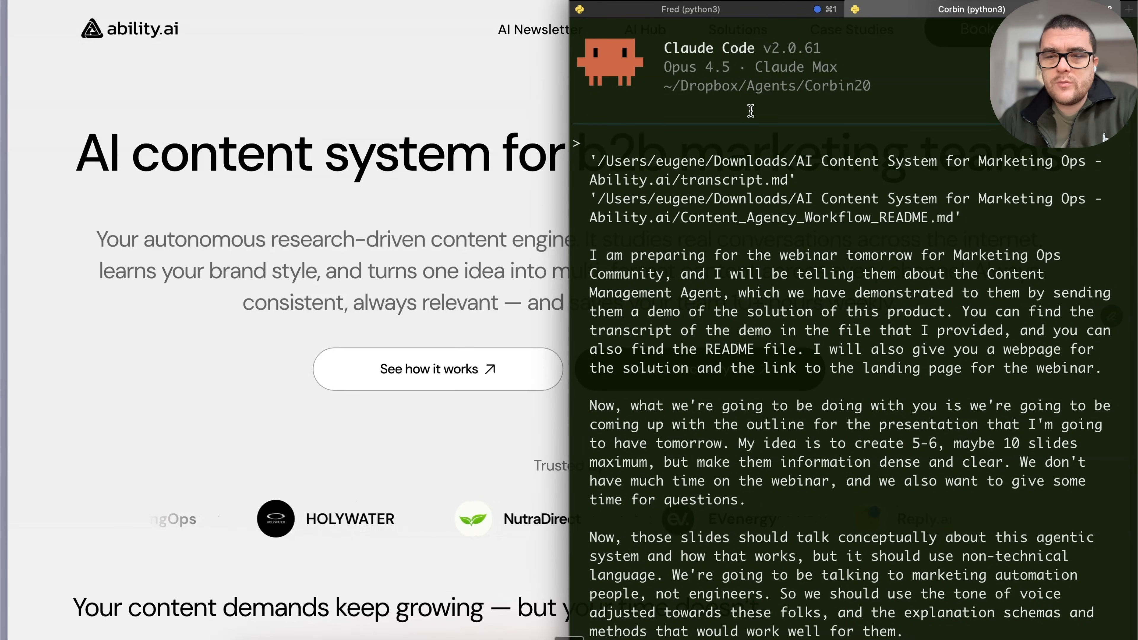
scroll(751, 111, "down", 5)
key("Down")
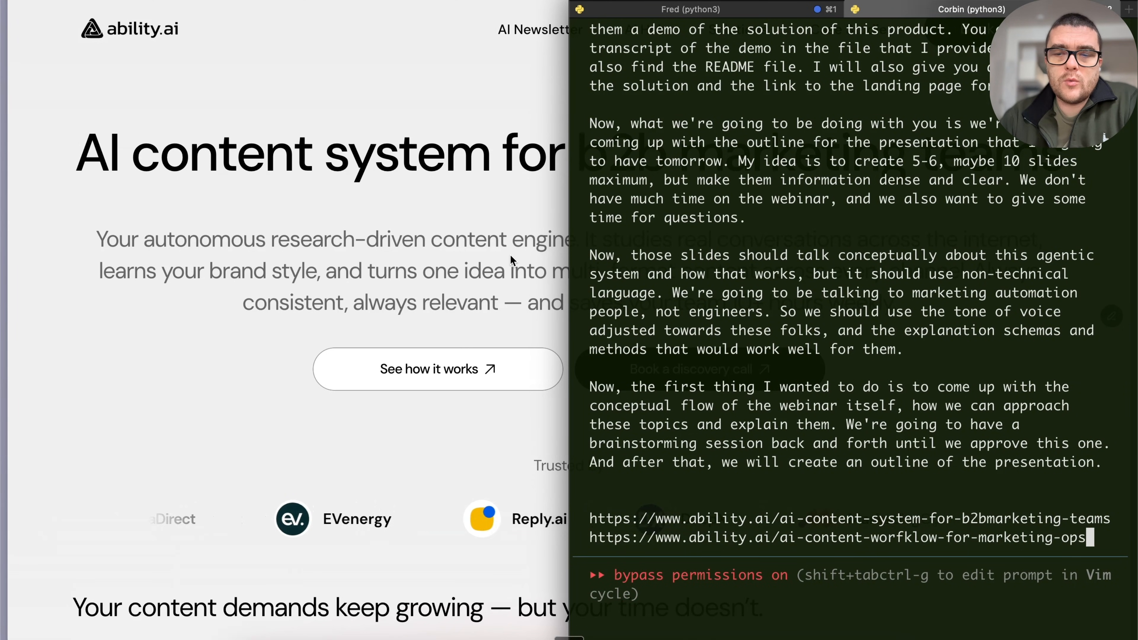
key("Return")
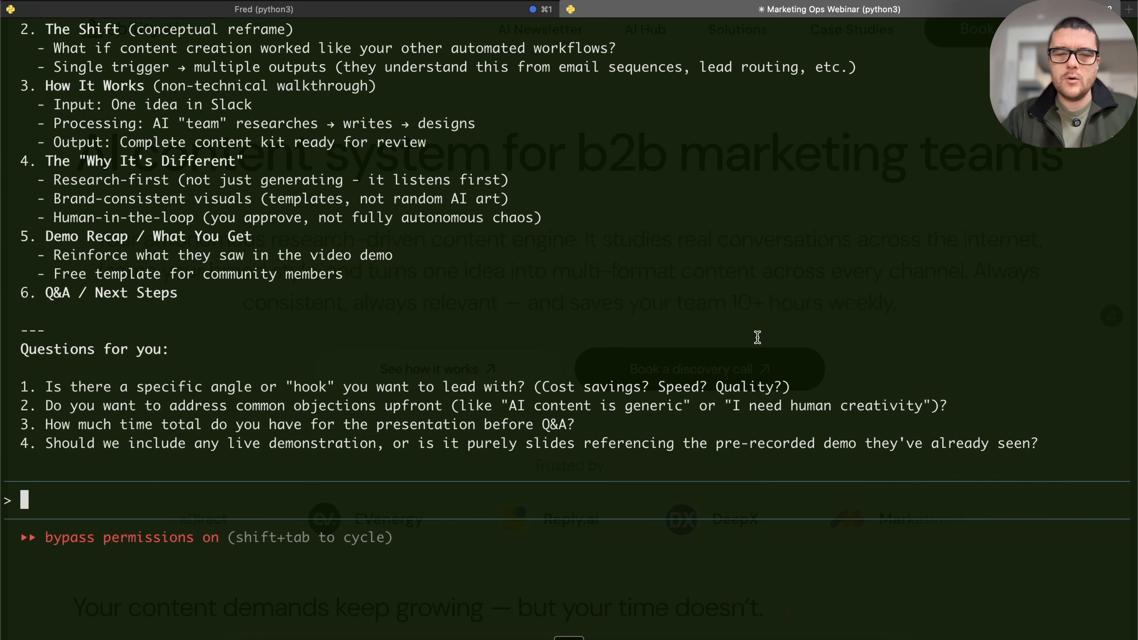
Read the agent's understanding of the solution, its proposed conceptual flow and its follow-up questions.
scroll(757, 337, "up", 10)
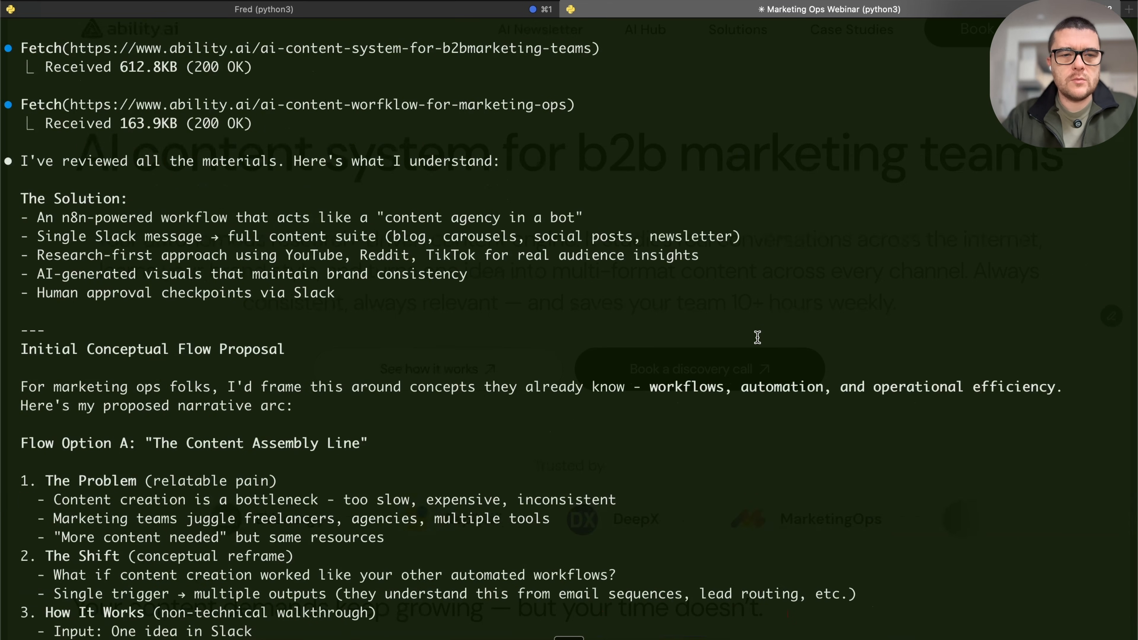
scroll(758, 337, "down", 5)
scroll(757, 337, "up", 2)
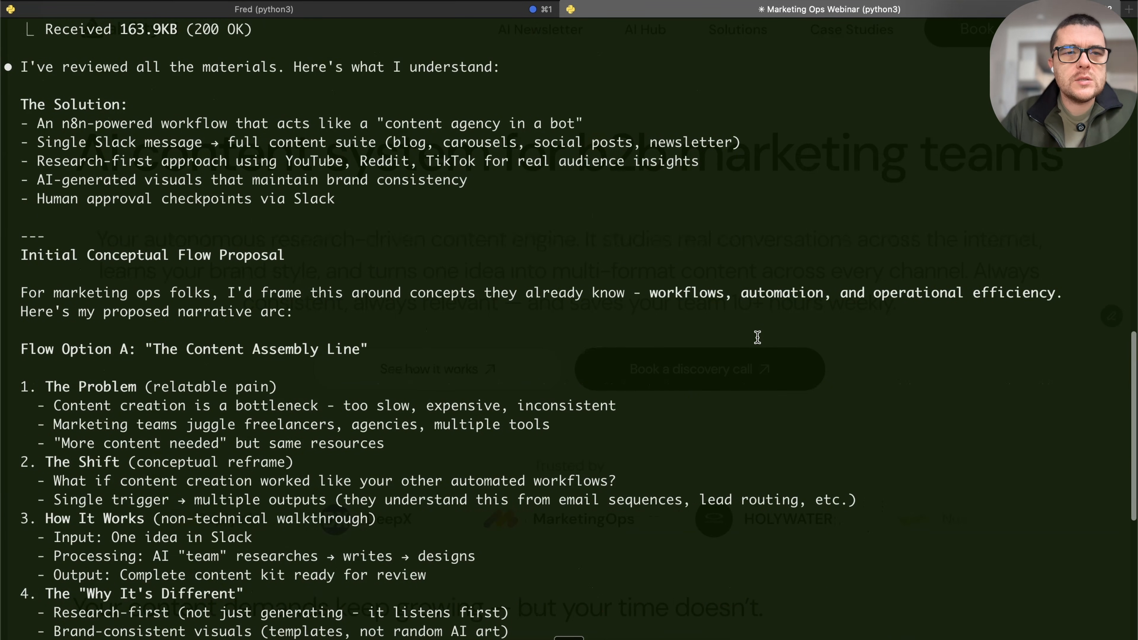
scroll(757, 337, "down", 5)
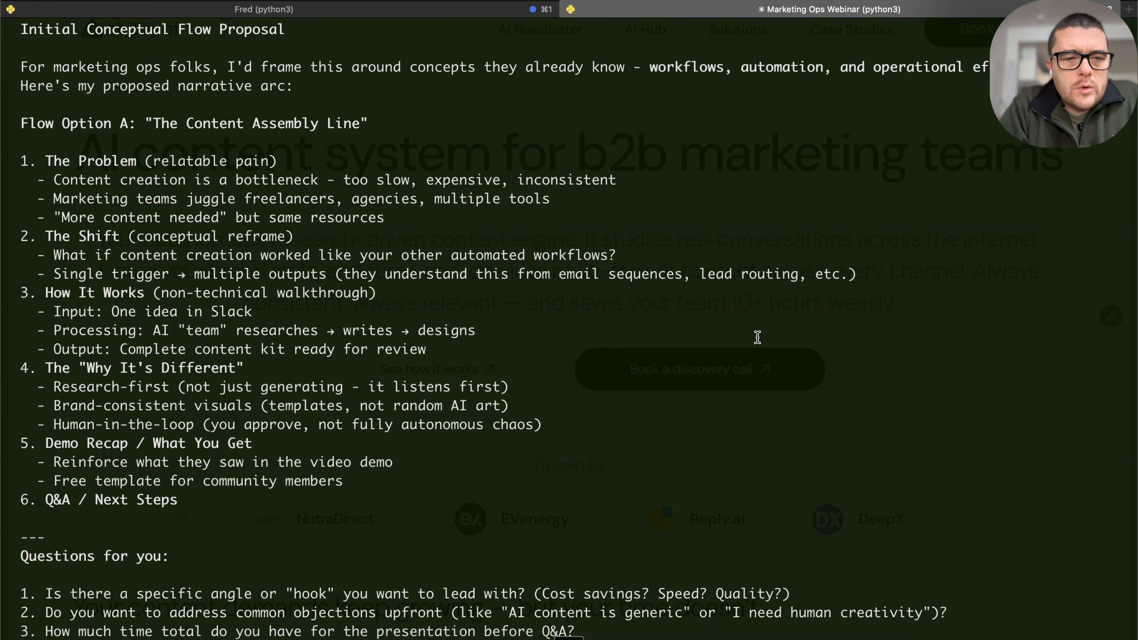
scroll(757, 337, "down", 5)
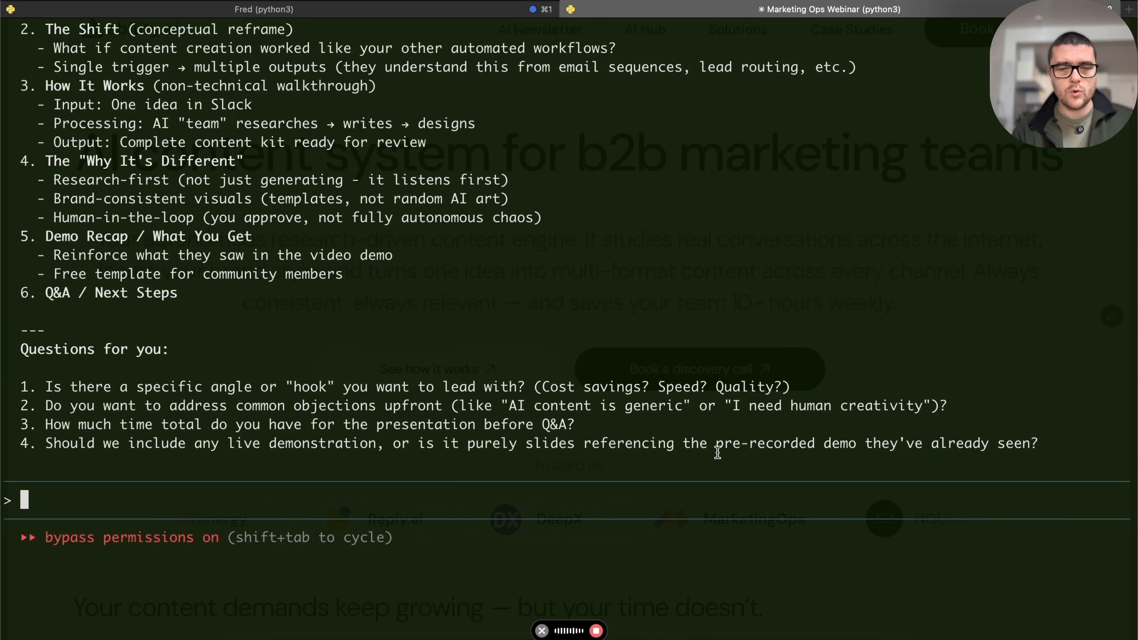
Paste the multi-line reply to the agent's questions about the webinar flow and send it.
key("super+v")
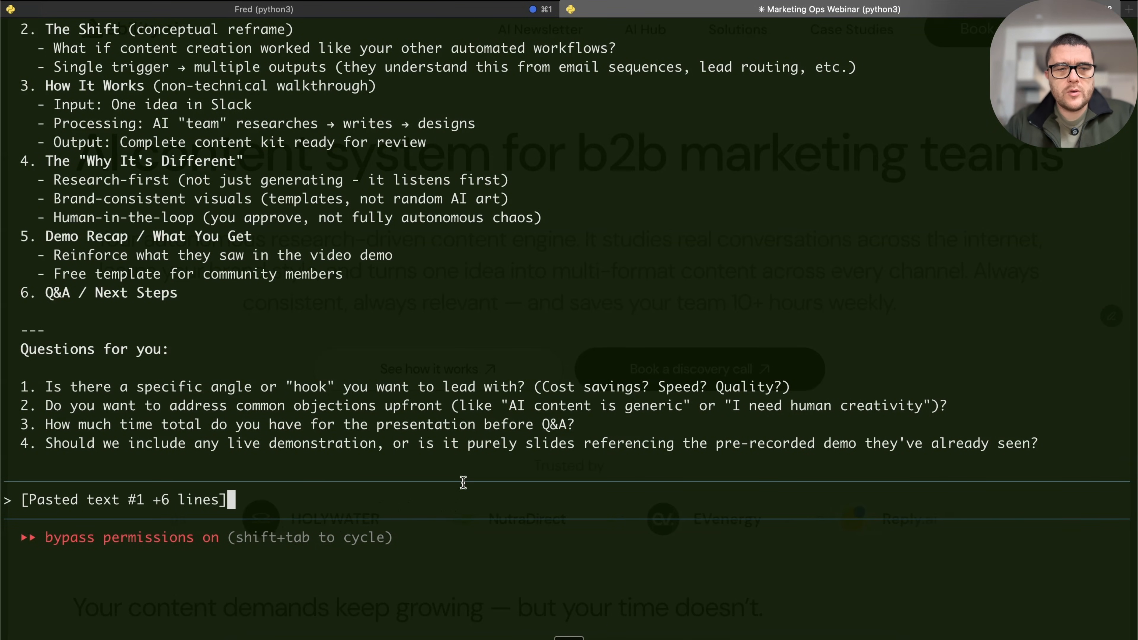
key("shift+Return")
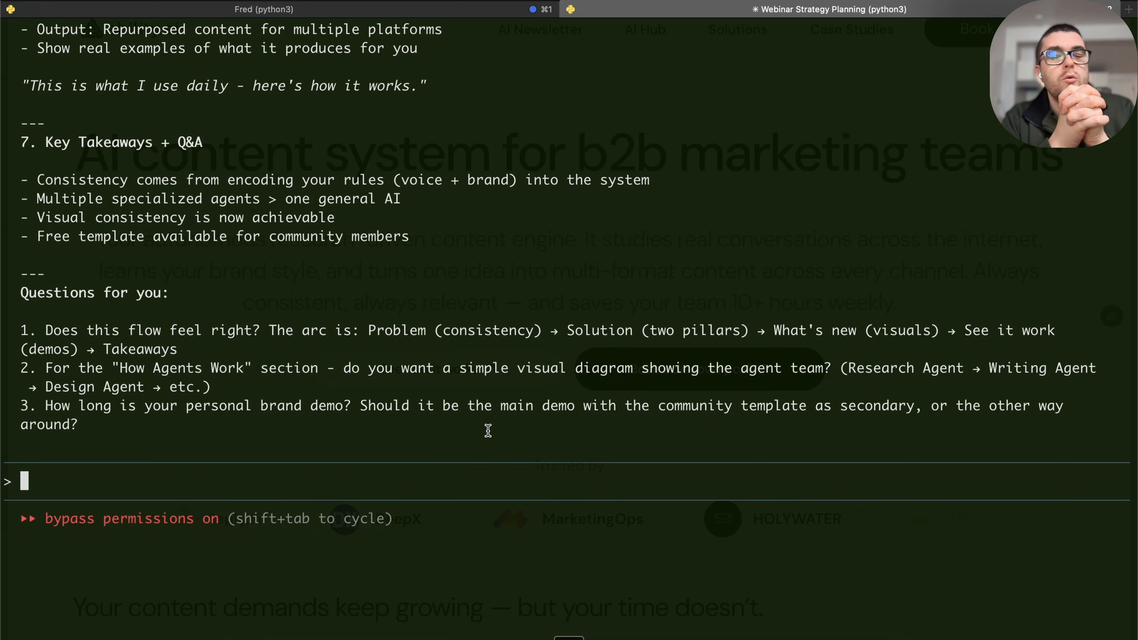
Answer the agent by requesting NanaBanana diagrams, explaining the client-hosted installation, listing the six-step process, and giving the personal demo 10 minutes.
key("fn+space")
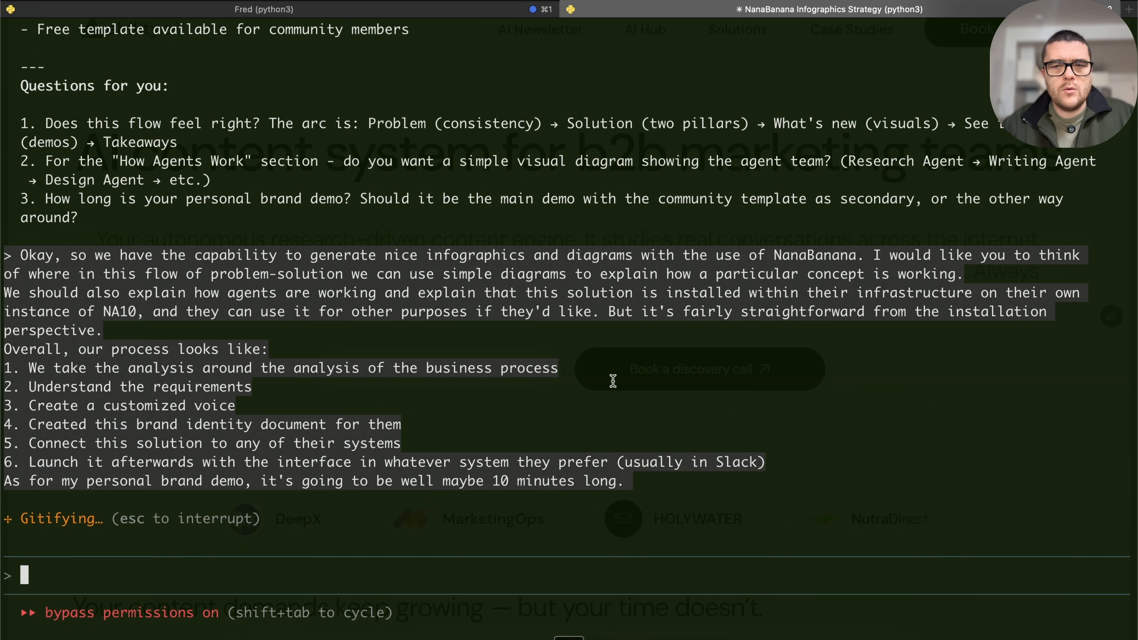
Interrupt the agent and rewind the conversation to bring back the last reply for editing.
key("Escape")
type("I meant n8n")
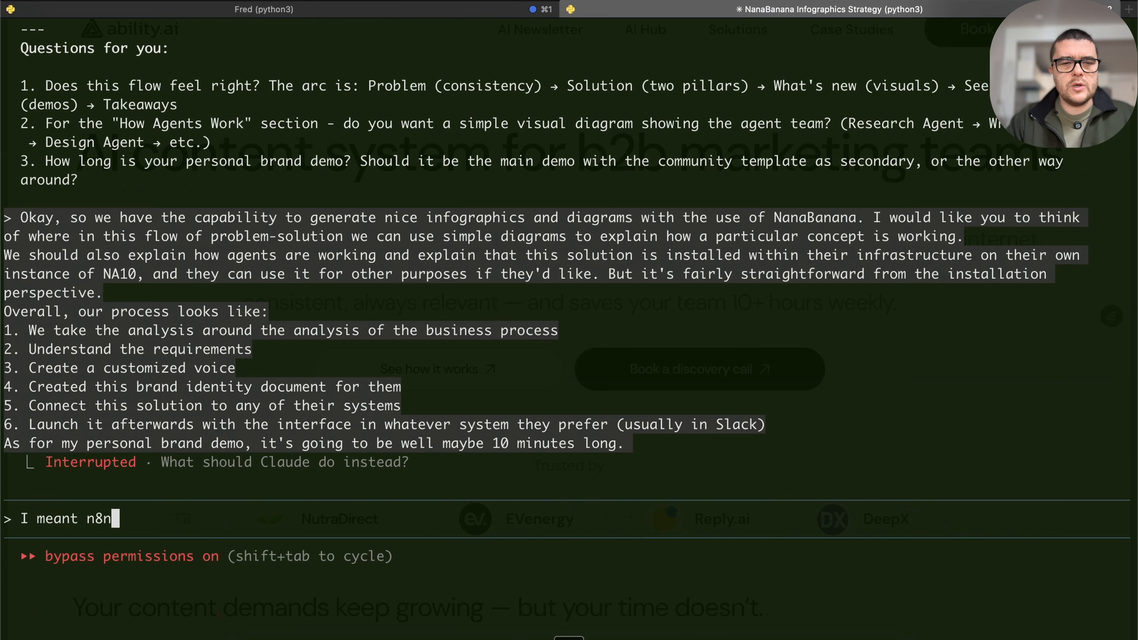
key("Escape")
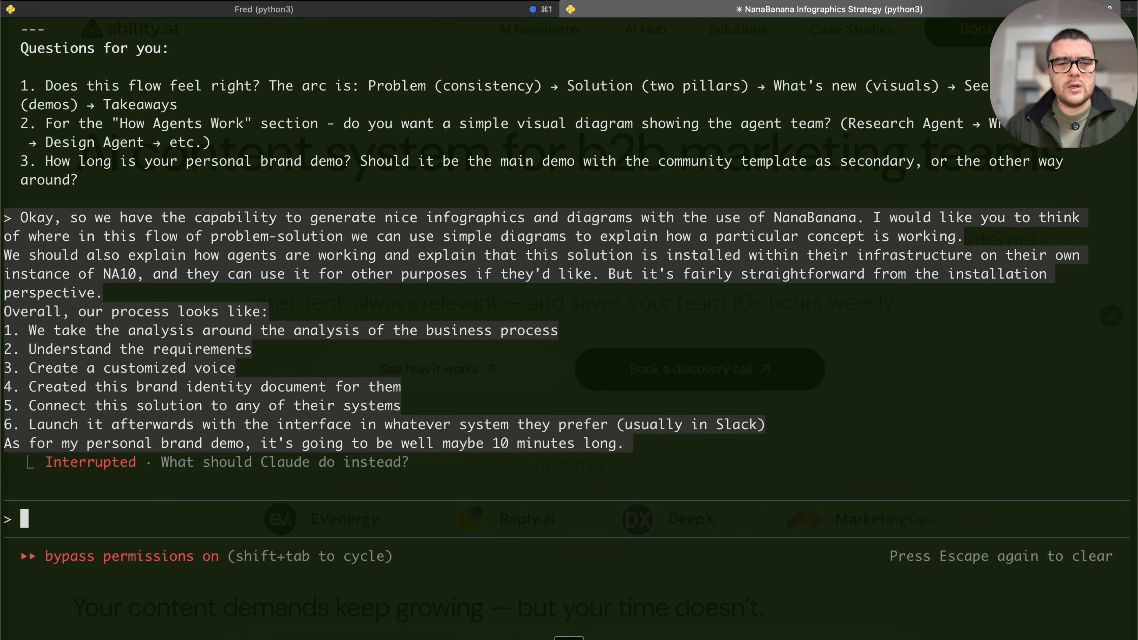
key("Escape")
key("Return")
key("Return")
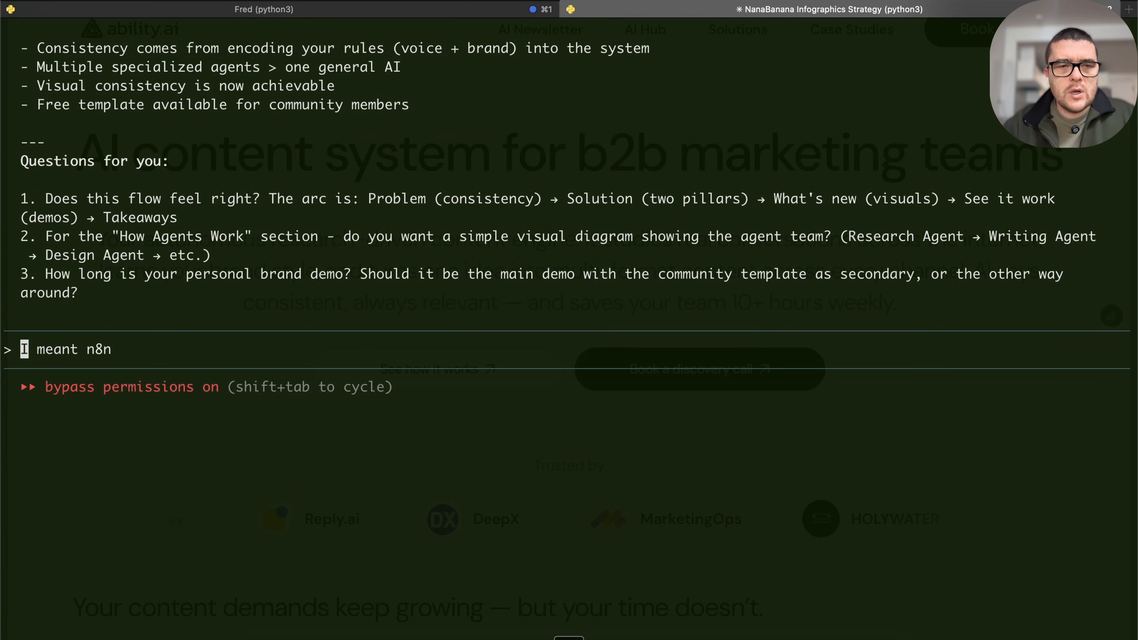
Correct "NA10" to "N8N" in the restored reply and resend it.
left_click(372, 556, "alt")
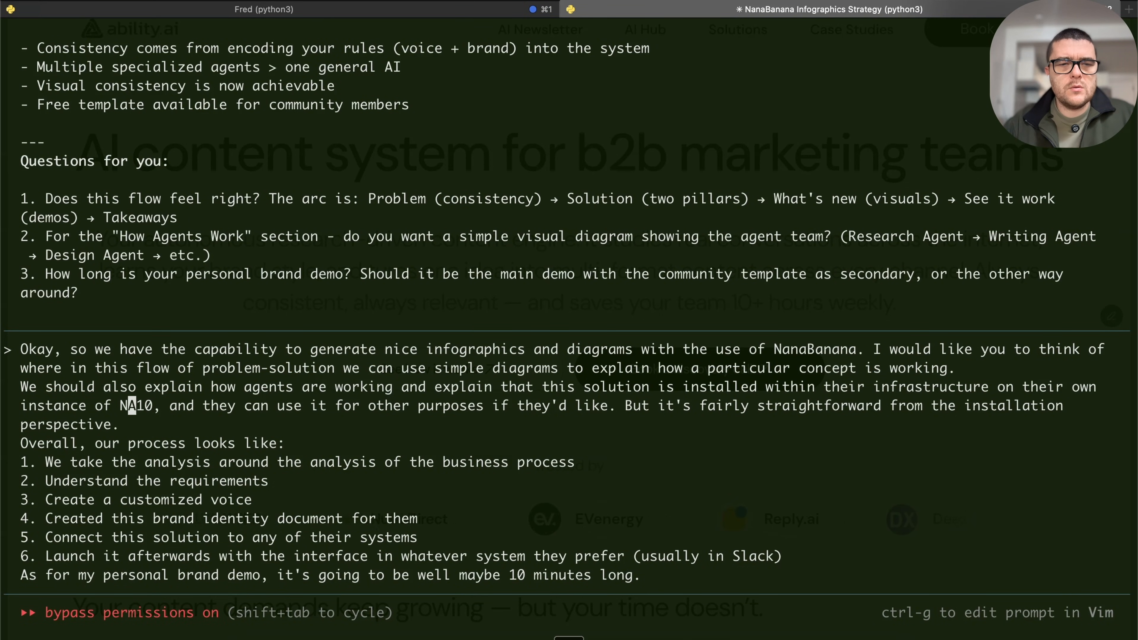
key("BackSpace")
key("BackSpace")
key("BackSpace")
type("8N")
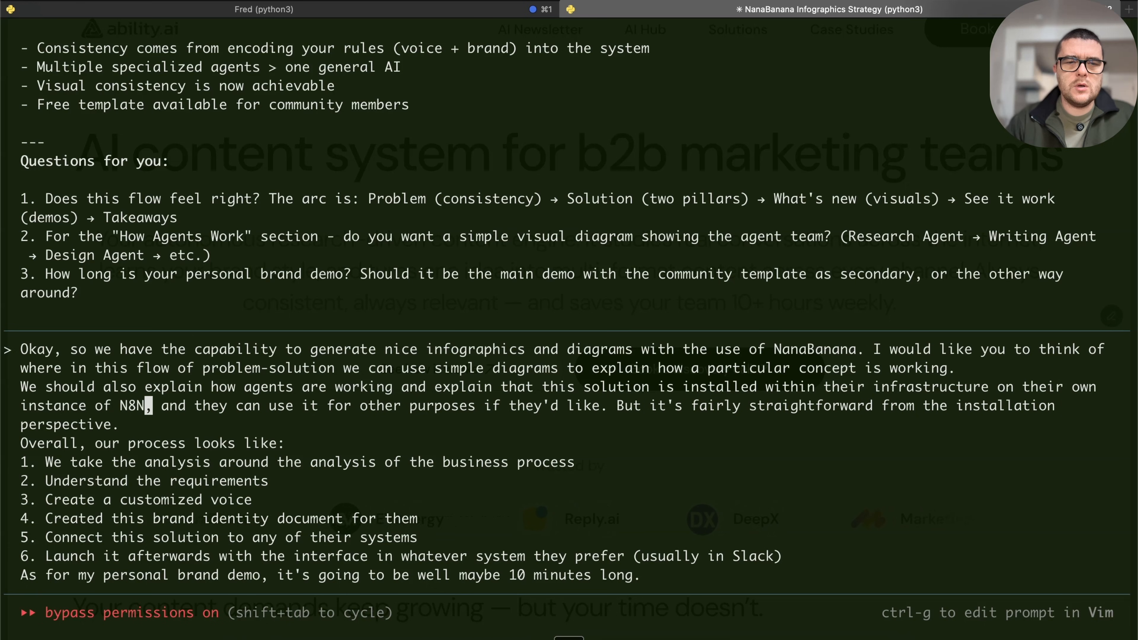
key("Return")
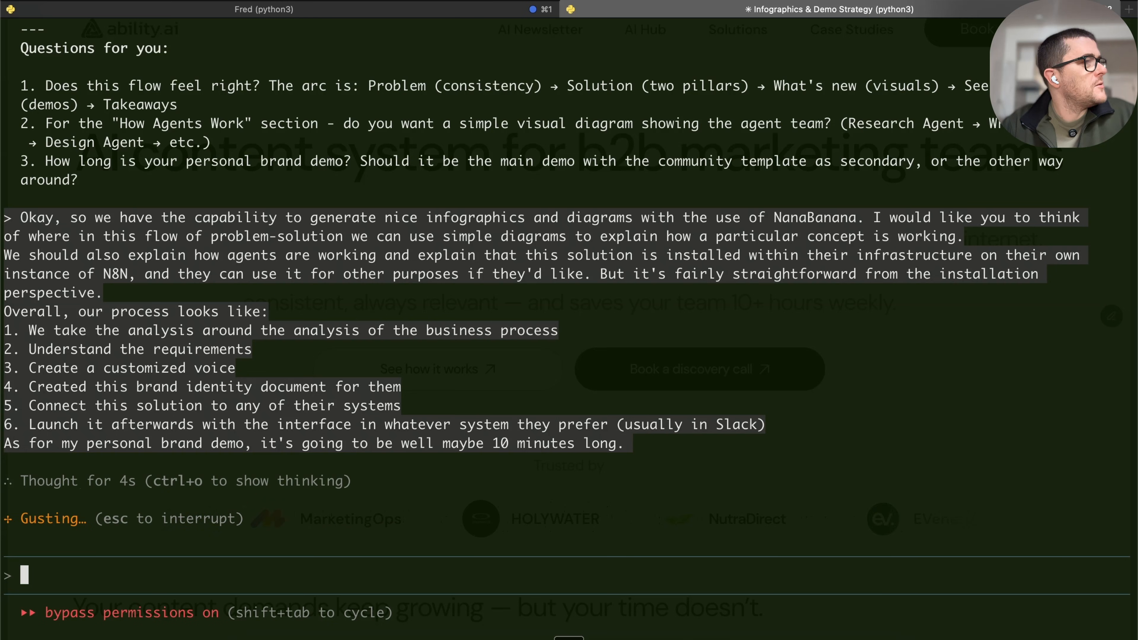
Read the agent's slide-by-slide outline with its diagram ideas and the diagram generation plan.
scroll(937, 359, "up", 15)
scroll(938, 358, "down", 5)
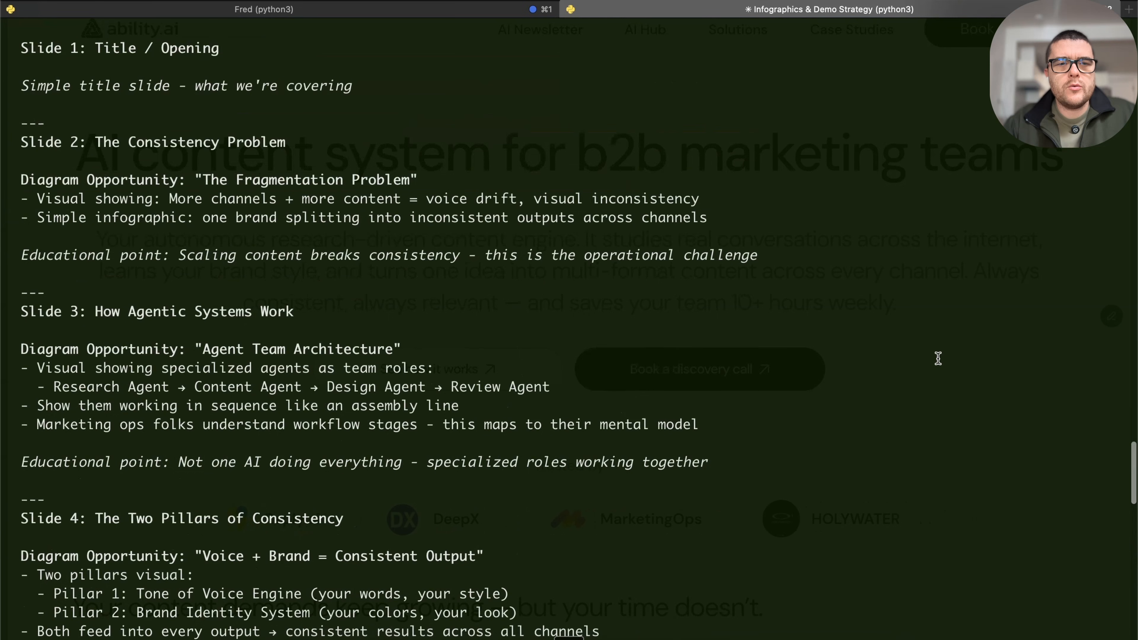
scroll(938, 359, "up", 5)
scroll(938, 359, "down", 6)
scroll(939, 352, "up", 15)
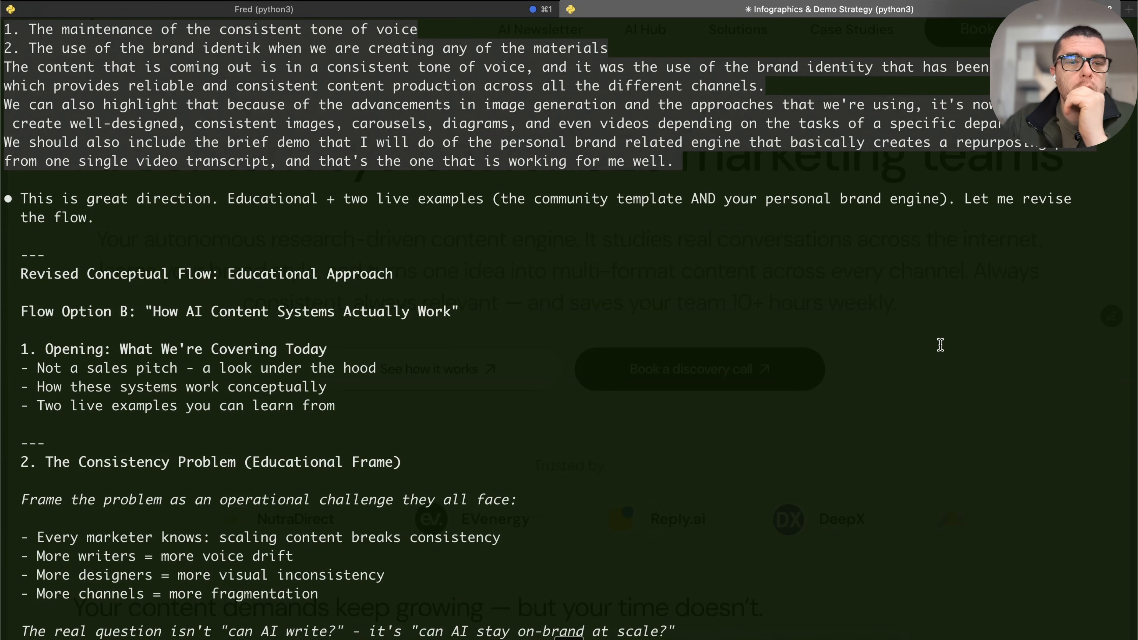
scroll(940, 345, "down", 20)
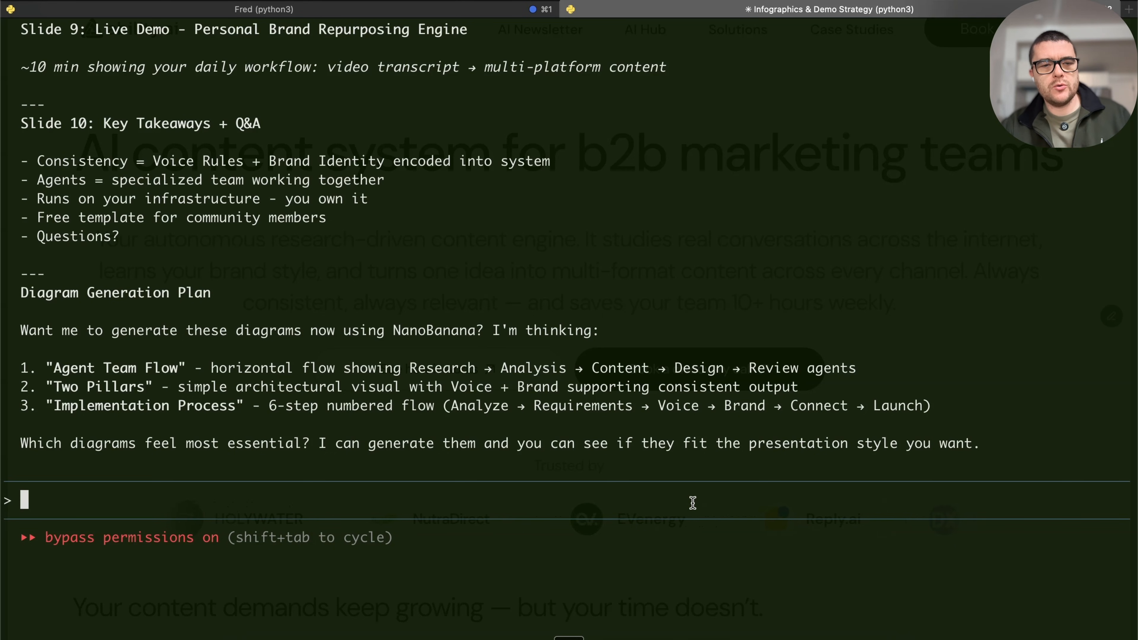
Dictate feedback adding the social media visibility requirement to the consistency problem slide and keeping slide 3's schema and the two pillars slide.
scroll(714, 401, "up", 20)
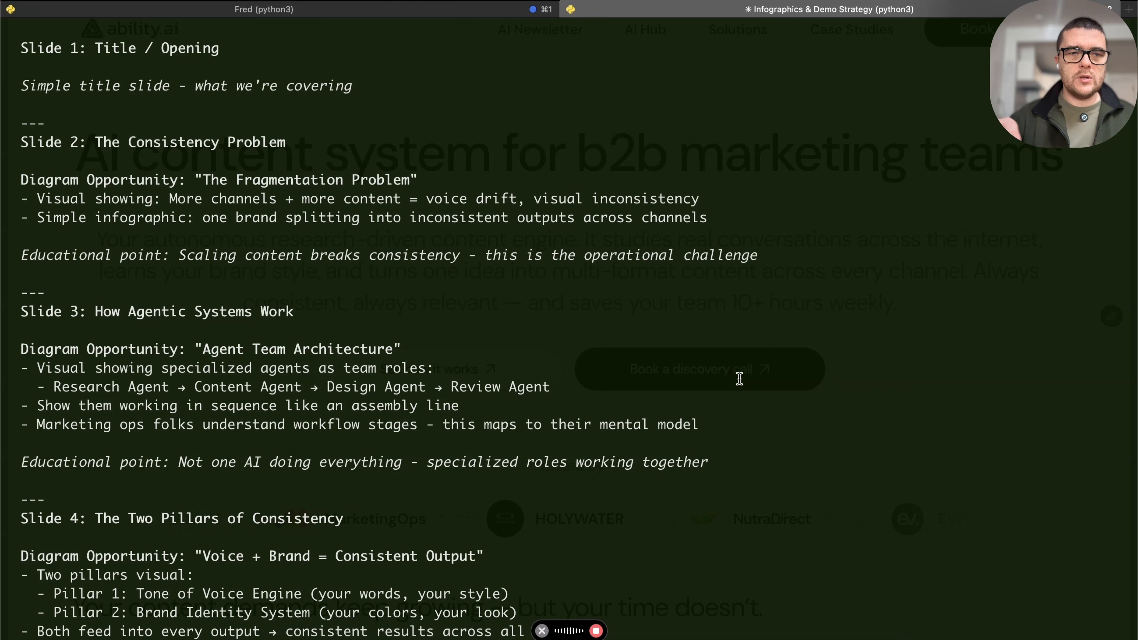
scroll(740, 379, "down", 3)
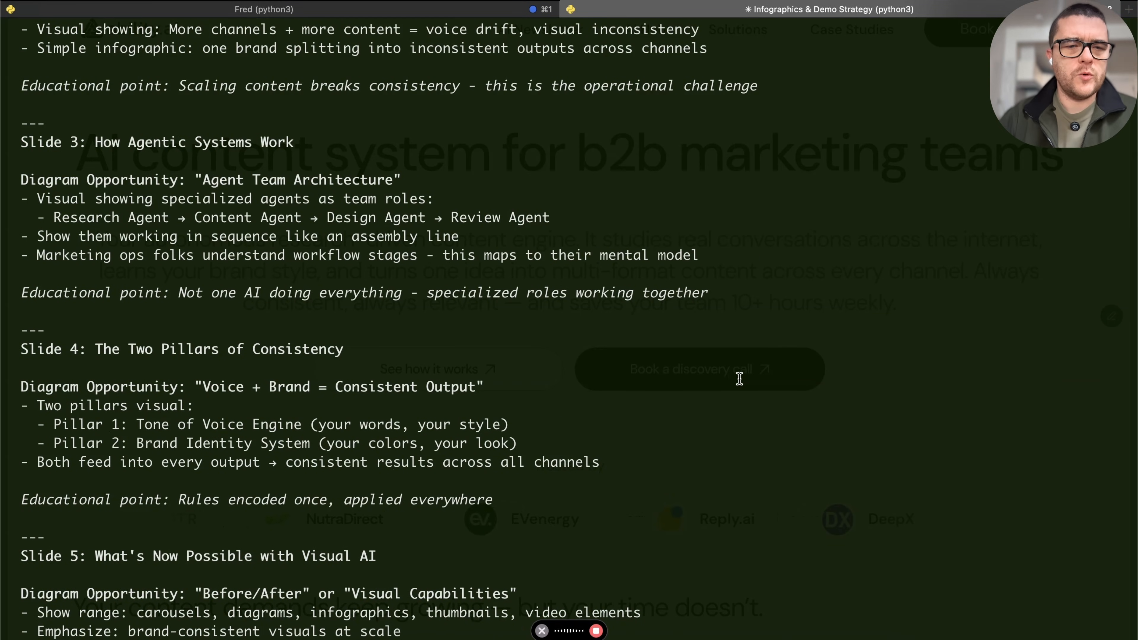
scroll(739, 378, "down", 4)
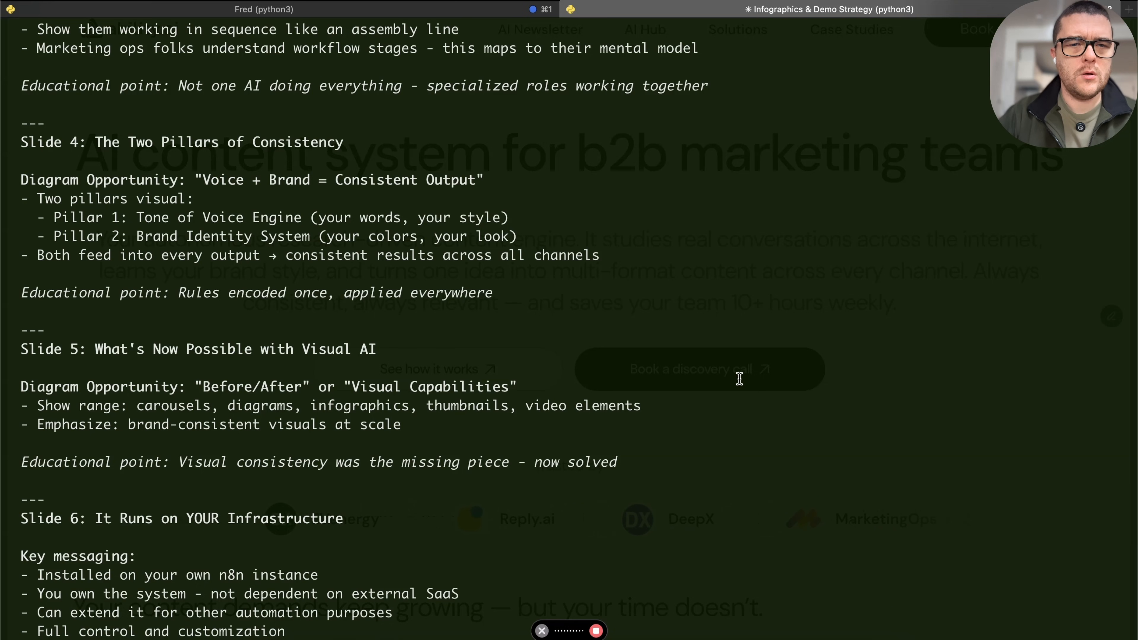
scroll(739, 379, "down", 3)
scroll(739, 379, "down", 1)
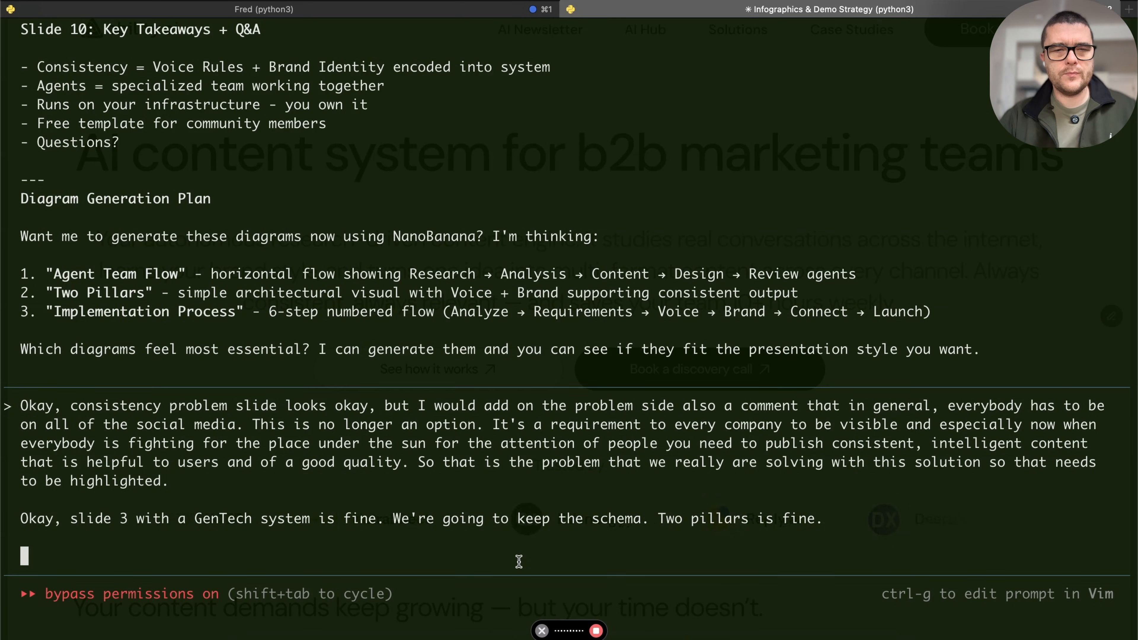
Review slides 5 to 10, complete the feedback with removal of infrastructure slide 6, and send it to the agent.
scroll(524, 523, "up", 15)
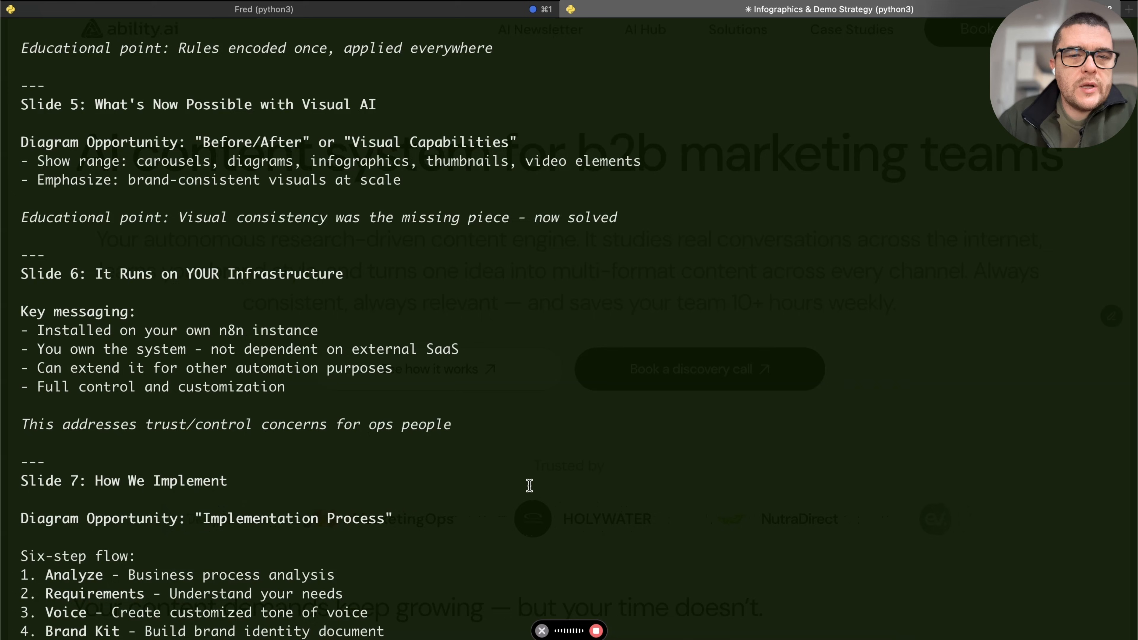
scroll(529, 485, "down", 3)
scroll(529, 485, "down", 10)
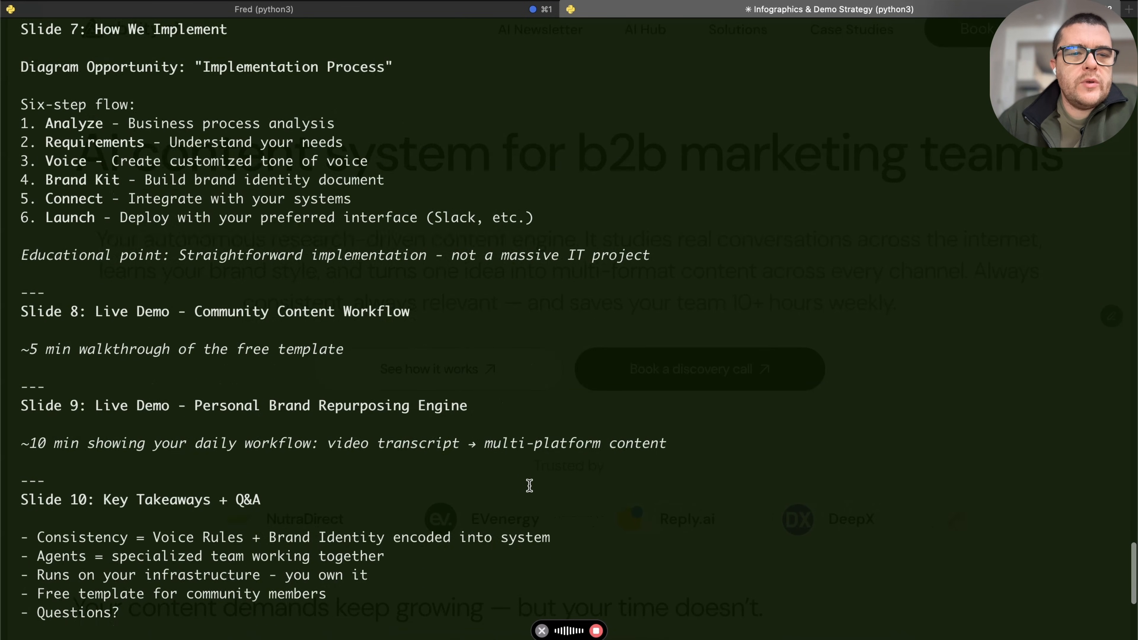
scroll(529, 485, "down", 4)
scroll(529, 486, "down", 4)
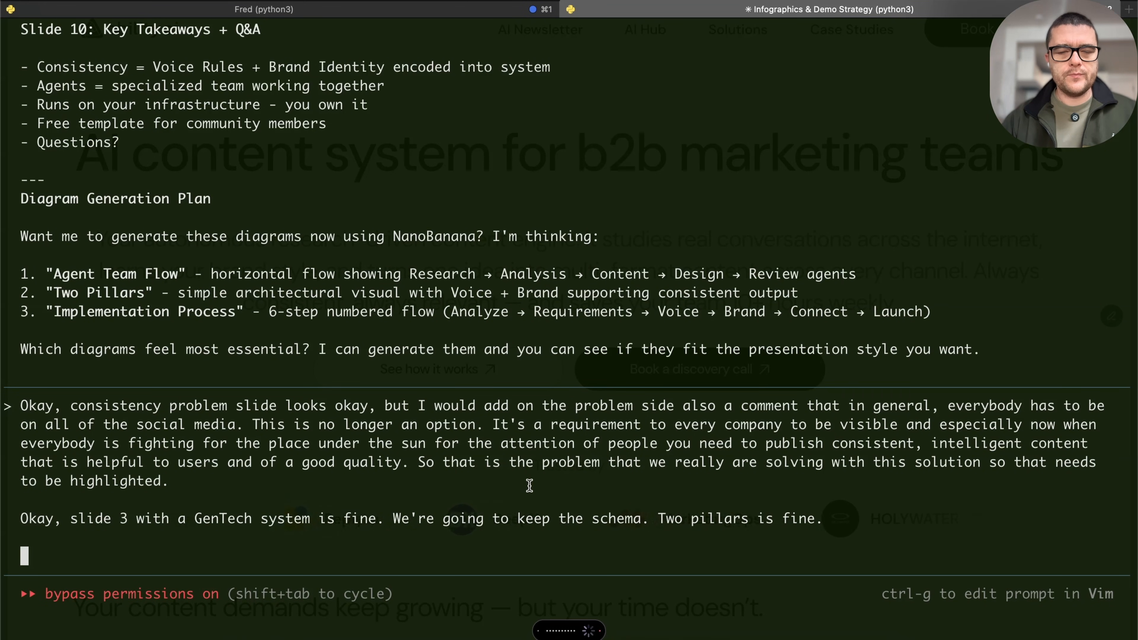
key("Return")
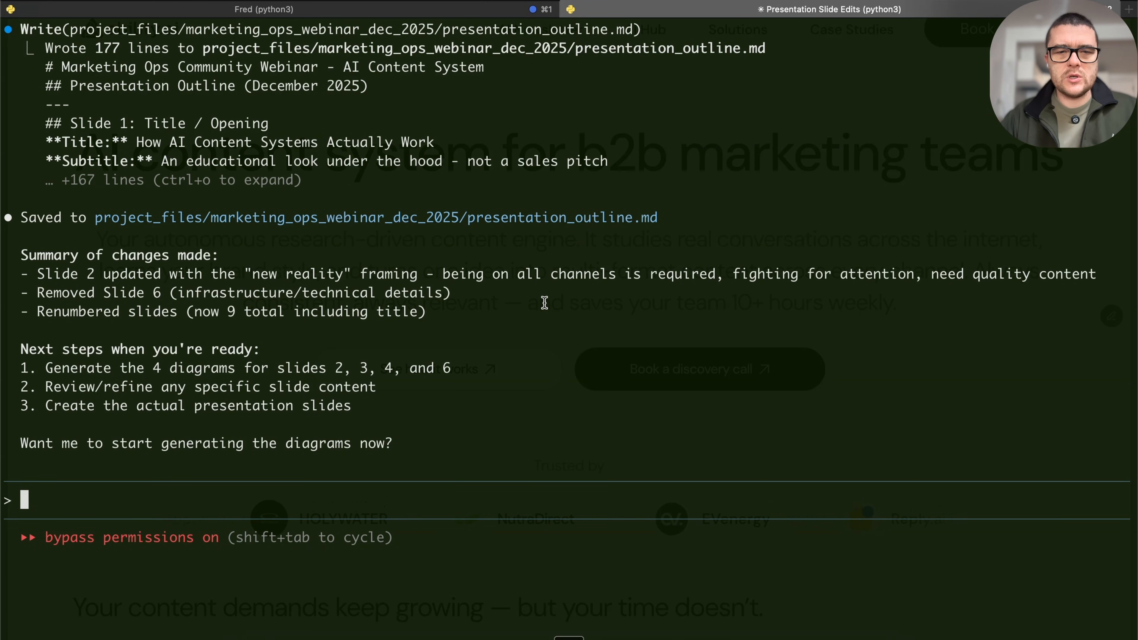
Open the saved presentation_outline.md file and enlarge its editor window.
left_click(545, 223, "super")
left_click(394, 204)
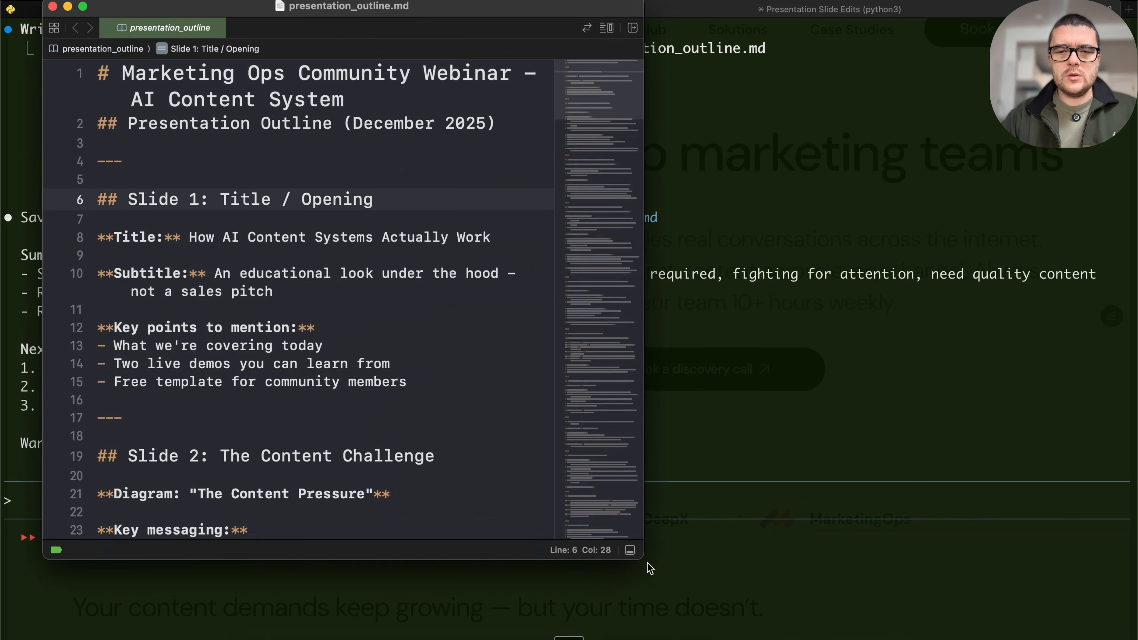
left_click_drag(646, 563, 1006, 639)
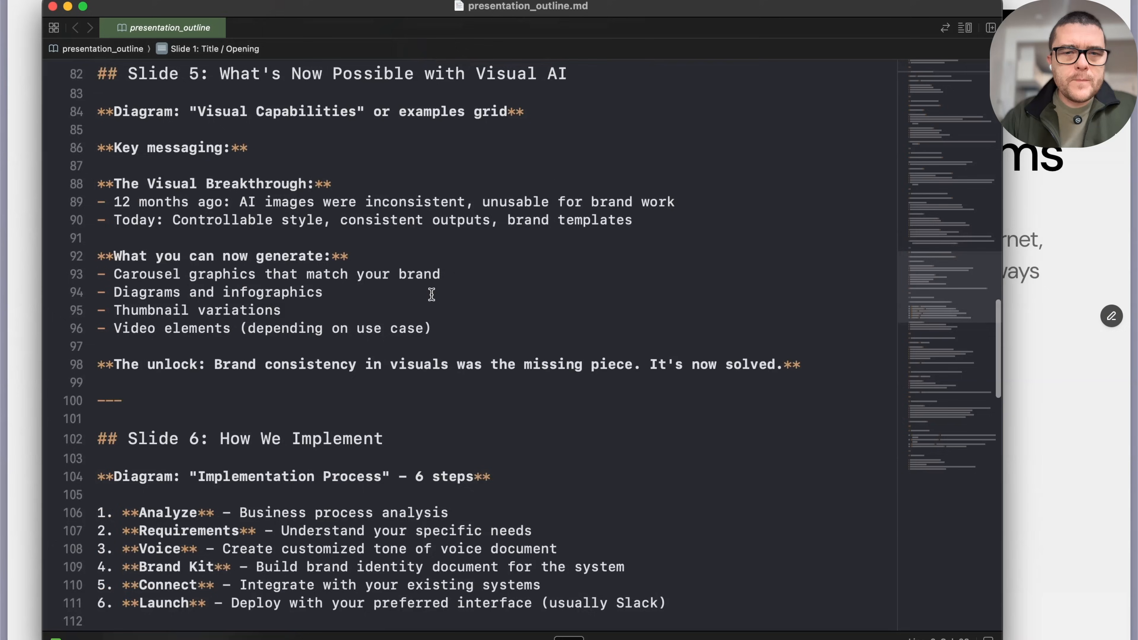
Skim the presentation outline through to its end and copy its entire text.
scroll(431, 295, "down", 10)
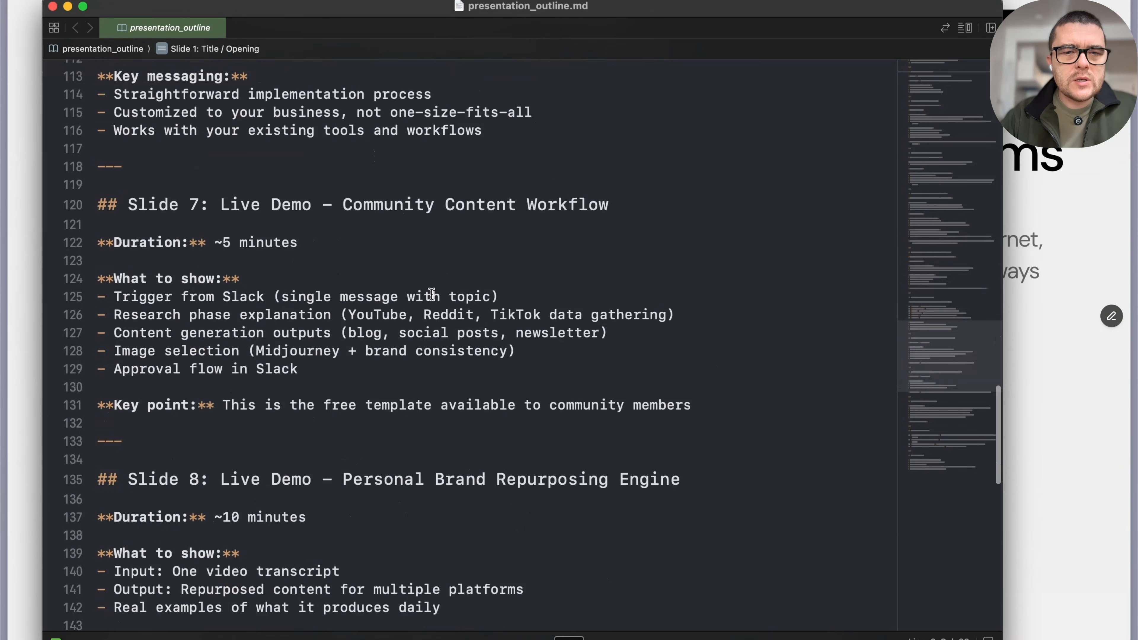
scroll(431, 295, "down", 15)
scroll(431, 296, "up", 20)
left_click(519, 190)
key("super+a")
Switch to the browser, open Gamma's AI creation page in a new tab, and paste the outline as source text for a presentation.
left_click(21, 248)
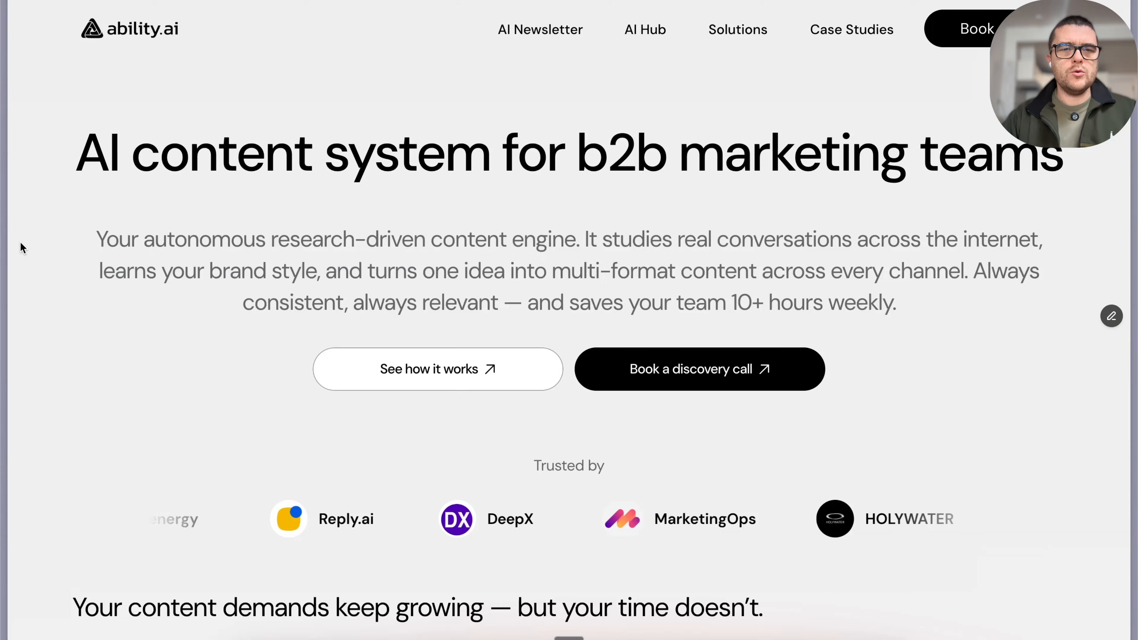
key("super+t")
type("ga")
key("Return")
left_click(330, 55)
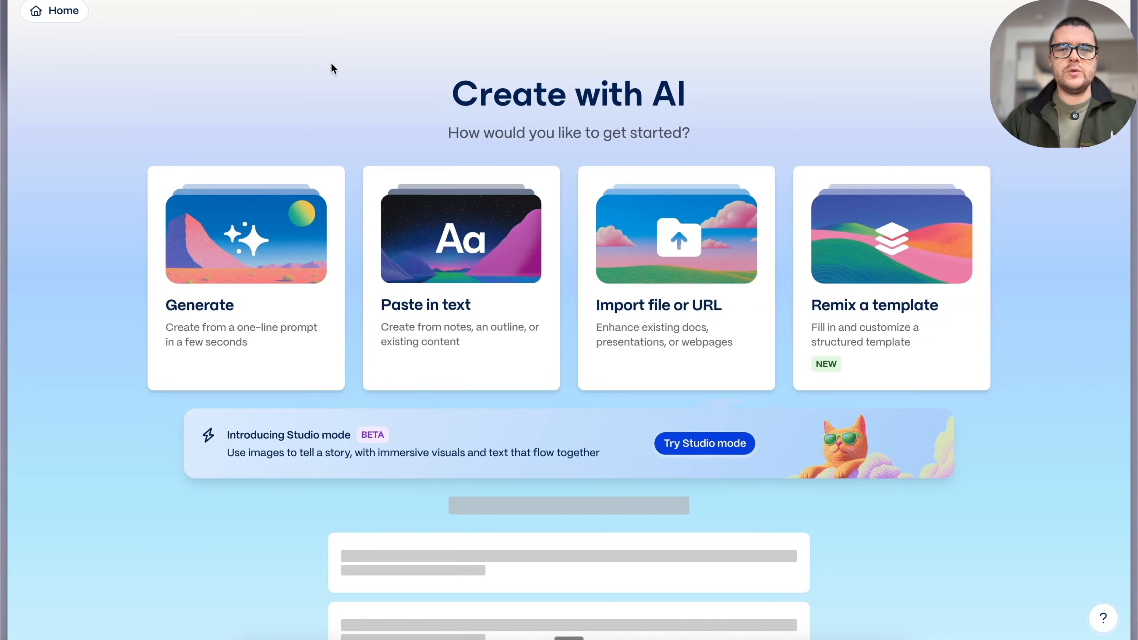
left_click(454, 266)
key("super+v")
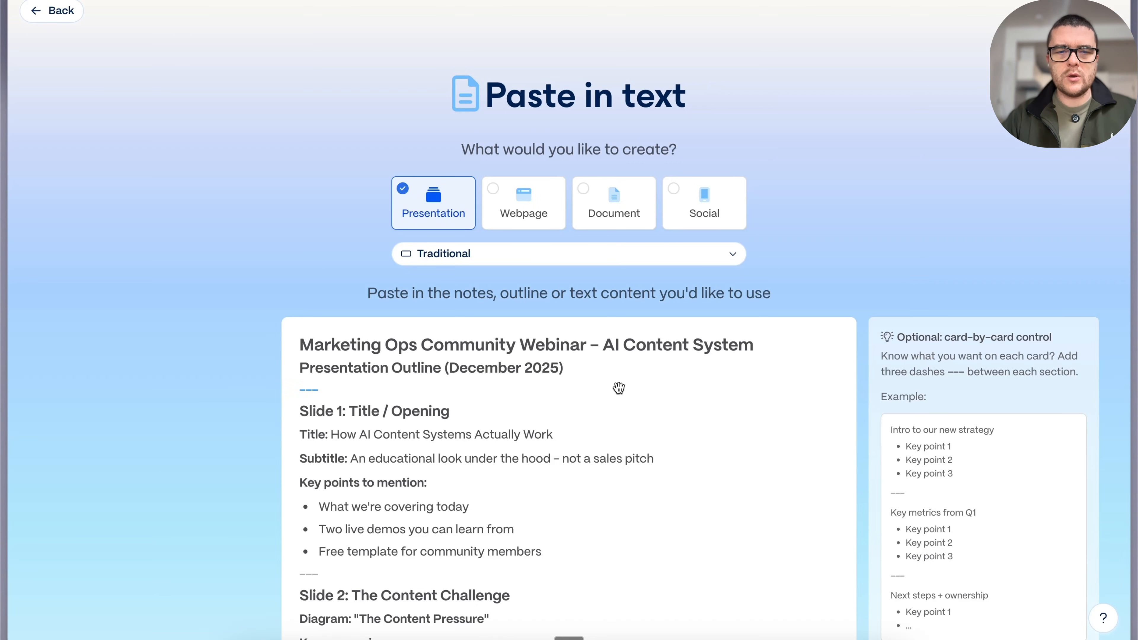
Check the pasted outline, choose to summarize the long text, and continue to the prompt editor.
scroll(619, 388, "down", 20)
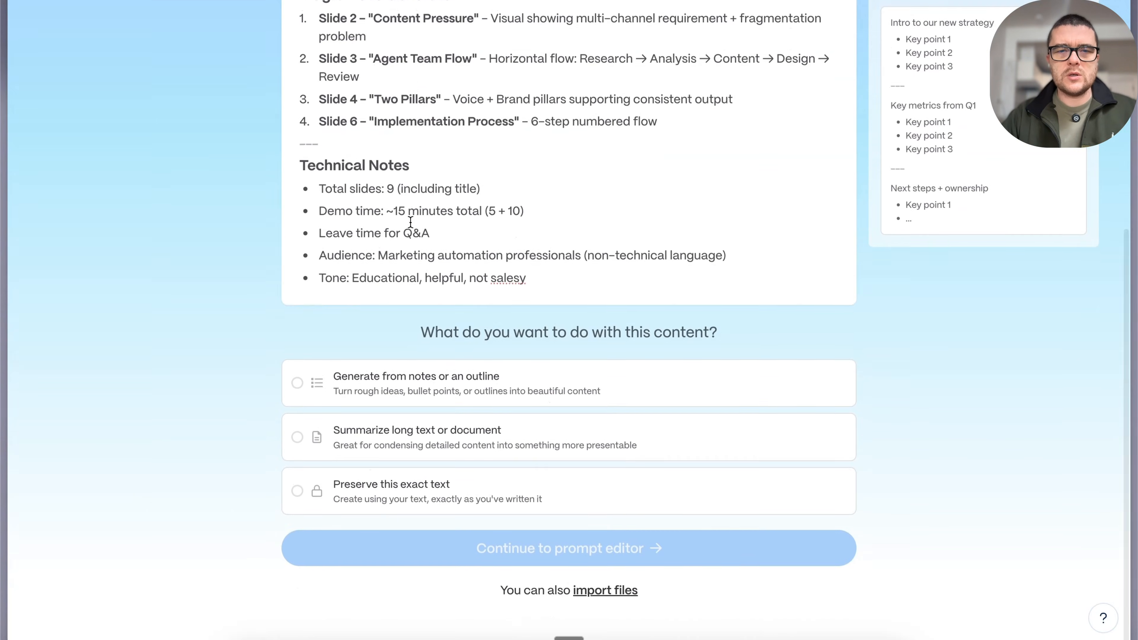
scroll(410, 221, "up", 10)
scroll(419, 228, "down", 10)
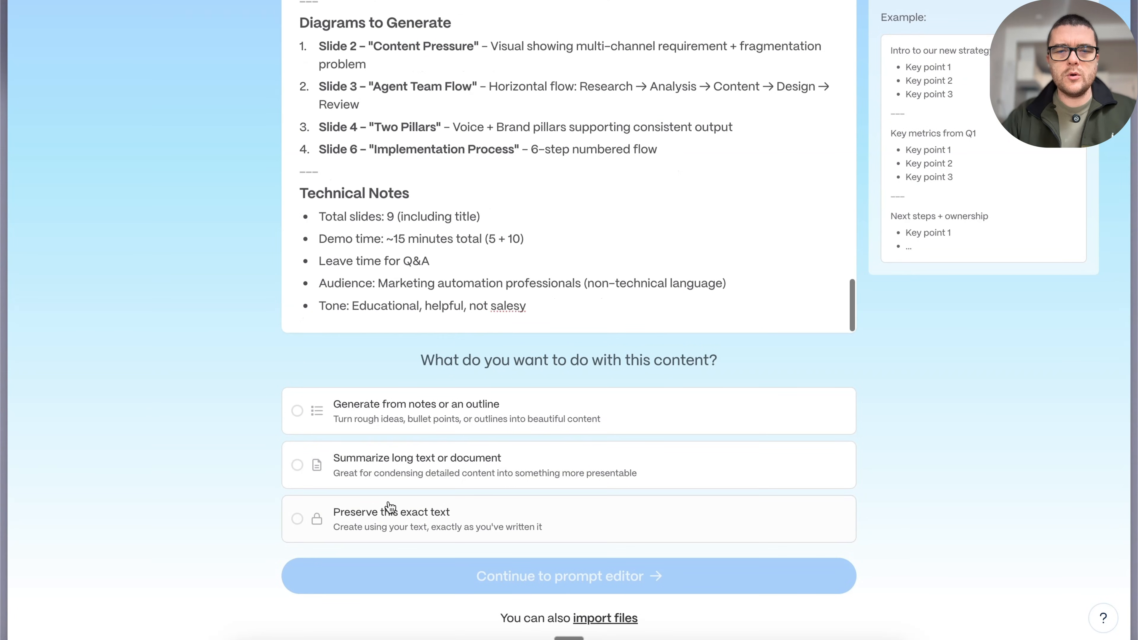
left_click(412, 470)
left_click(498, 576)
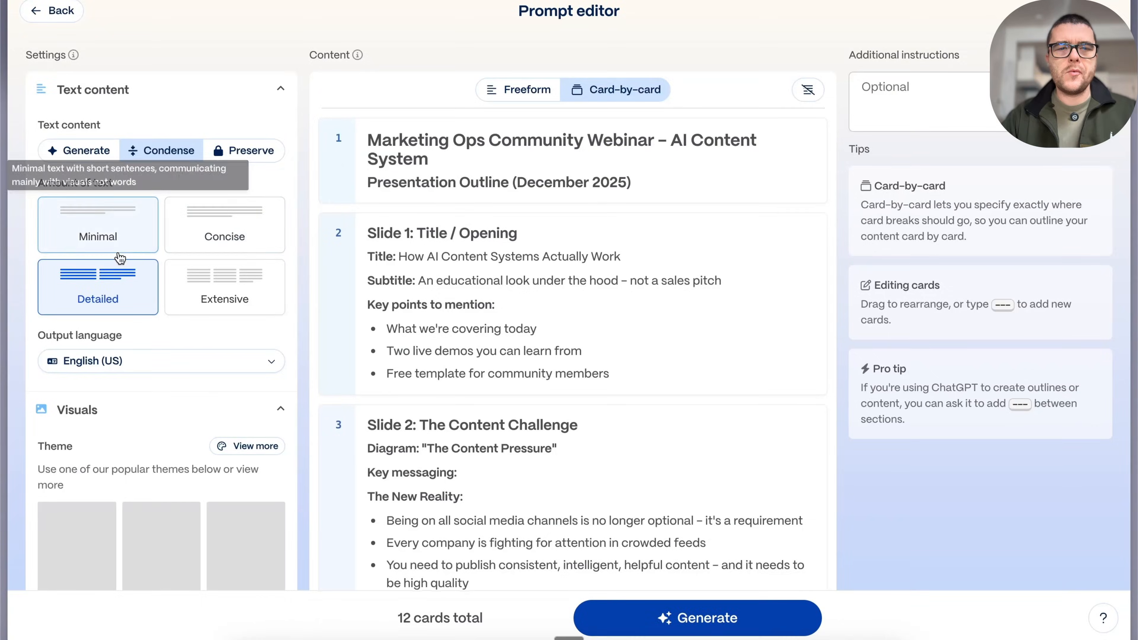
Choose Line Art as the image art style, check the remaining cards, and generate the presentation.
scroll(187, 378, "down", 5)
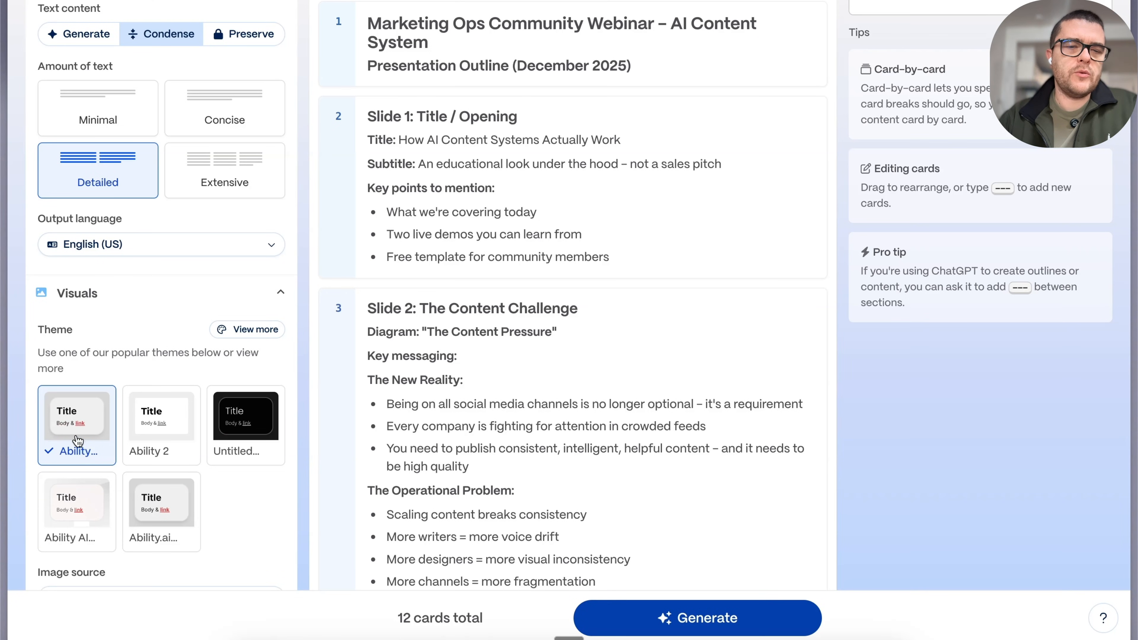
scroll(78, 439, "down", 8)
left_click(267, 366)
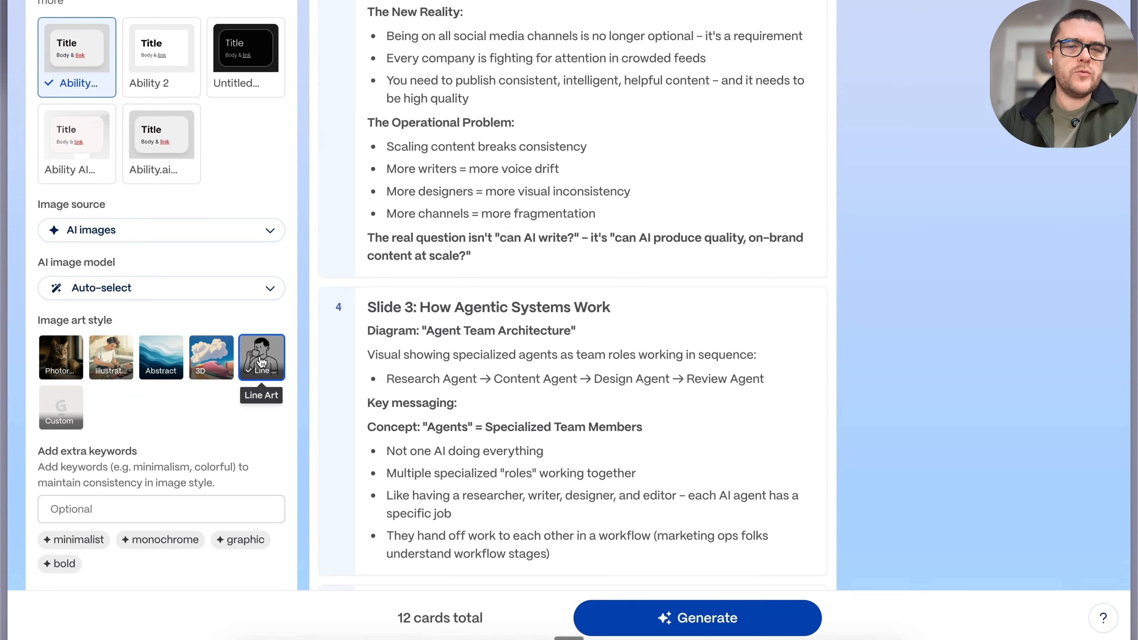
scroll(562, 354, "down", 20)
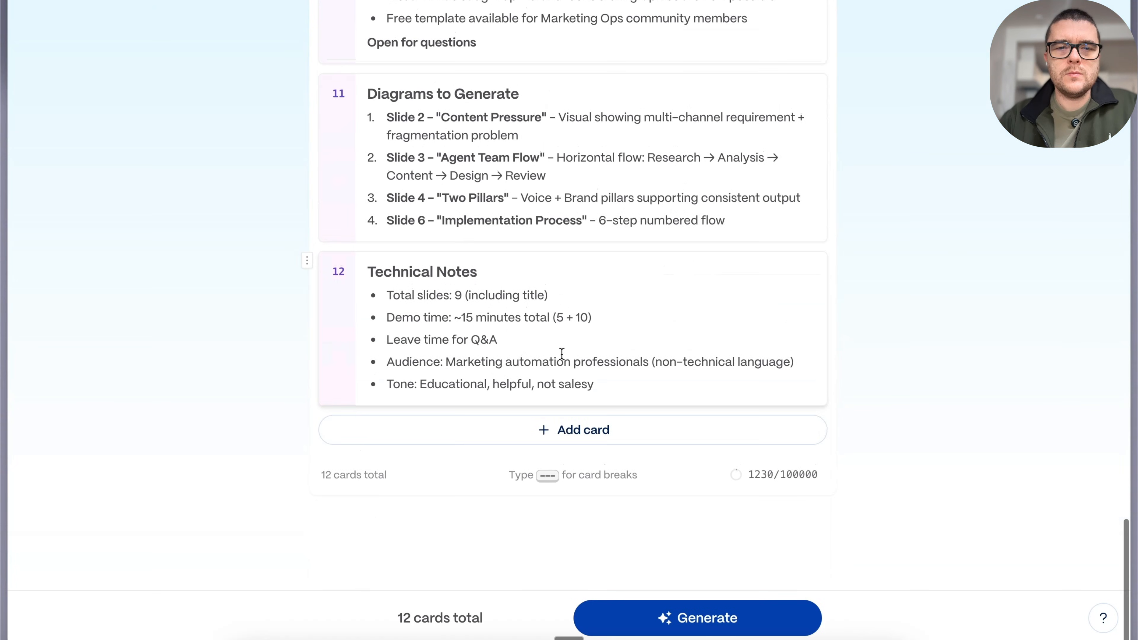
scroll(571, 446, "up", 5)
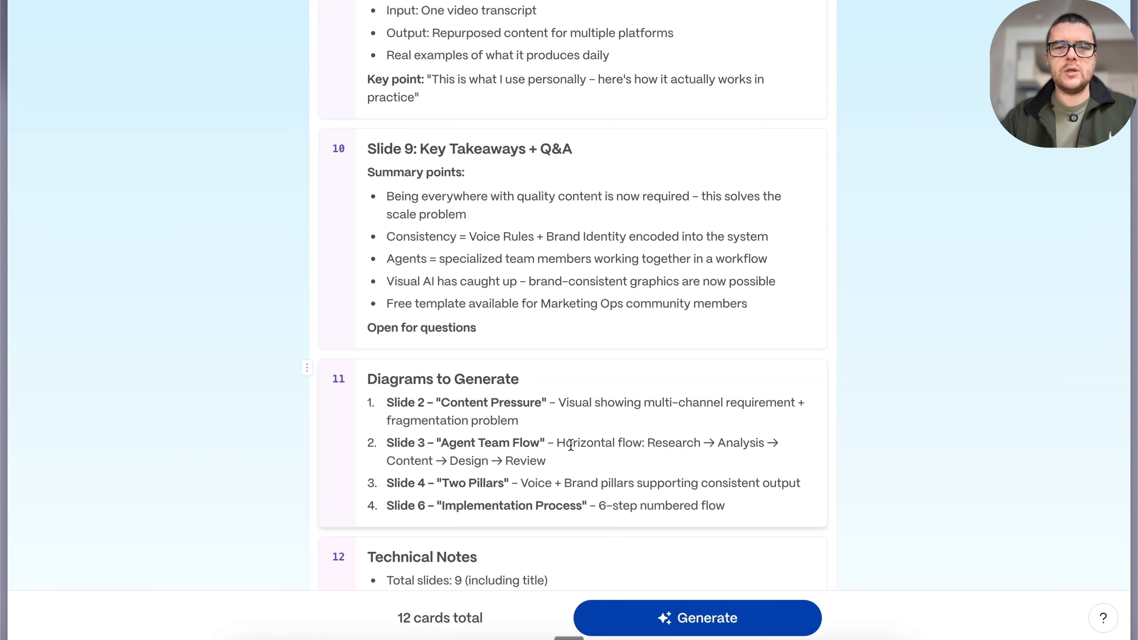
left_click(747, 621)
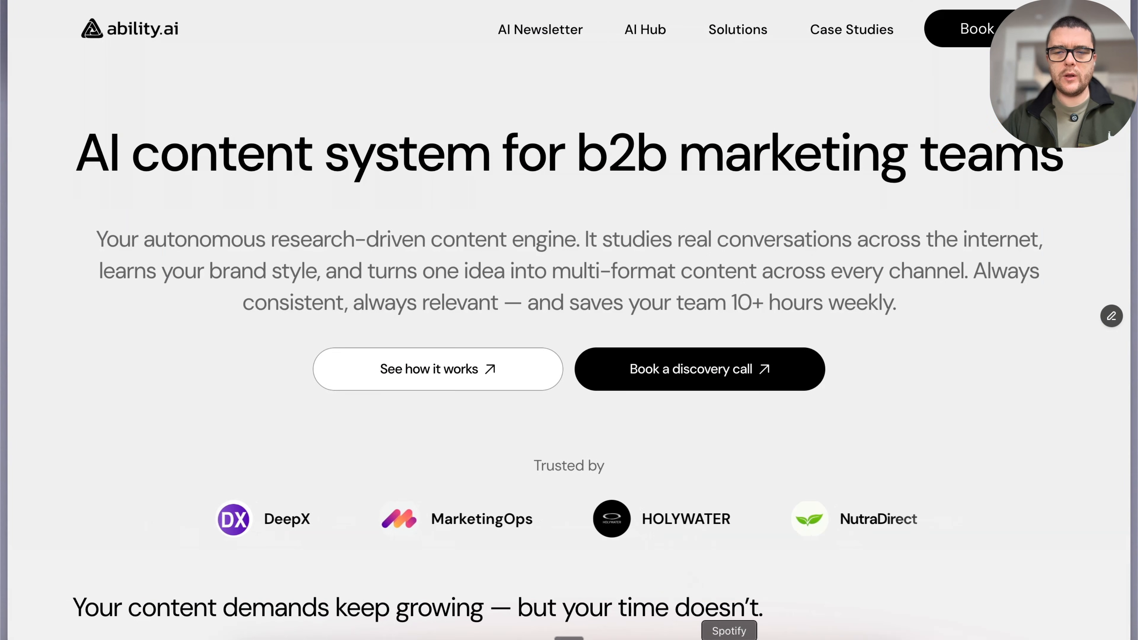
Switch back to the terminal and send the agent the request "generate diagrams".
left_click(678, 639)
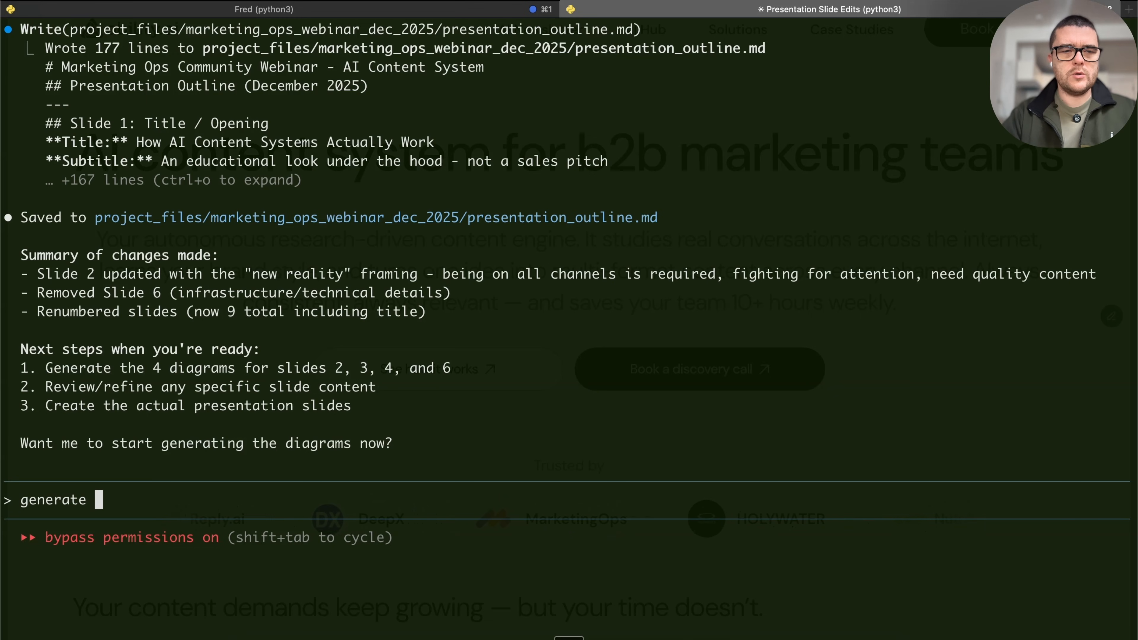
type("generate diagrams")
key("Return")
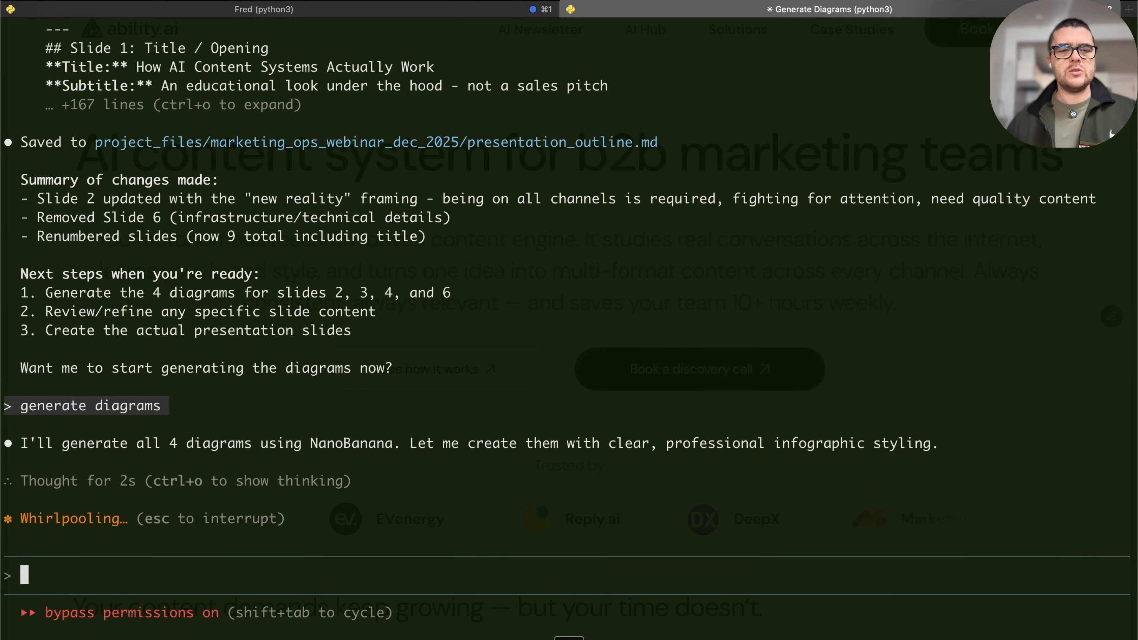
Interrupt the agent, rewind to before "generate diagrams", and resend it asking to look at the diagrams, ensure they are self-consistent and iterate until right.
key("Escape")
key("Escape")
key("Escape")
key("Return")
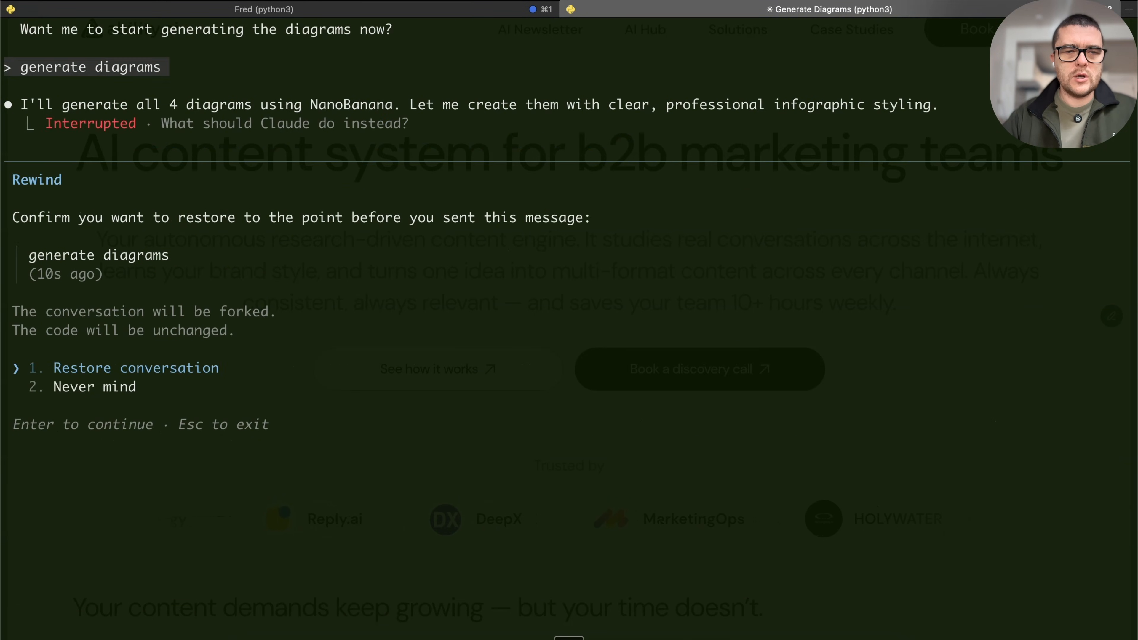
key("Return")
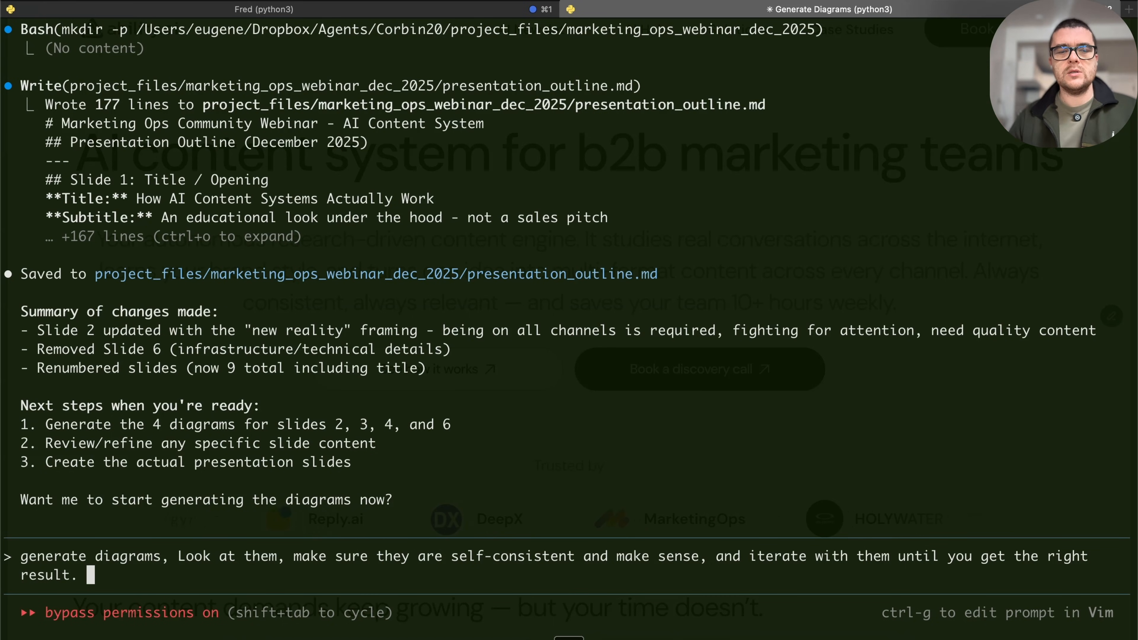
key("Return")
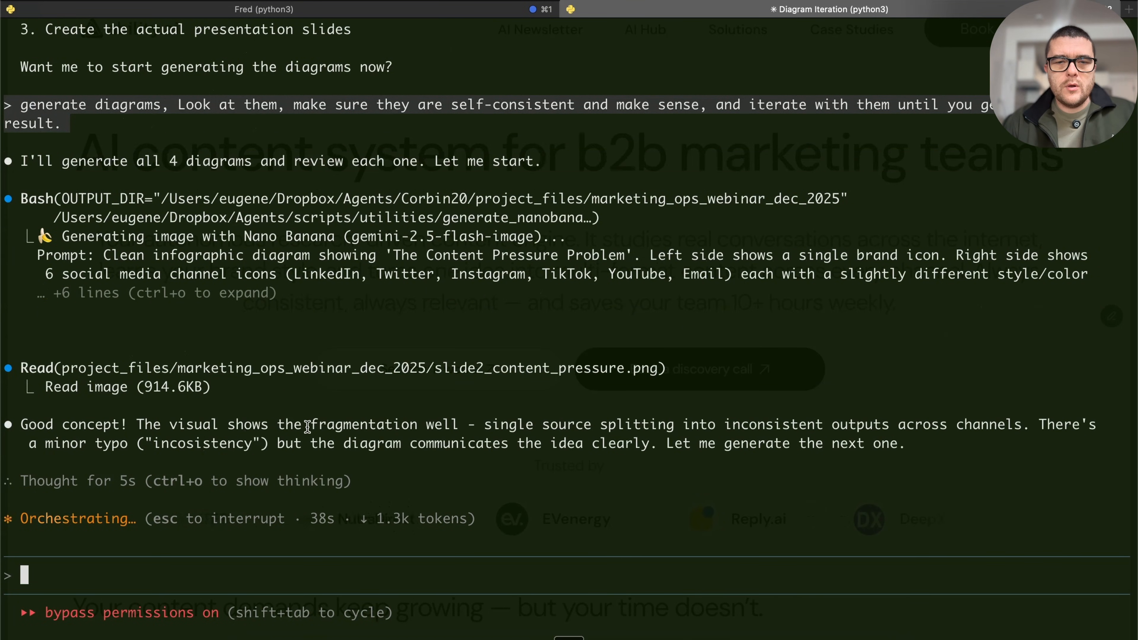
Find the saved outline's path in the agent output, switch to Finder, and open project_files/marketing_ops_webinar_dec_2025.
scroll(273, 328, "up", 10)
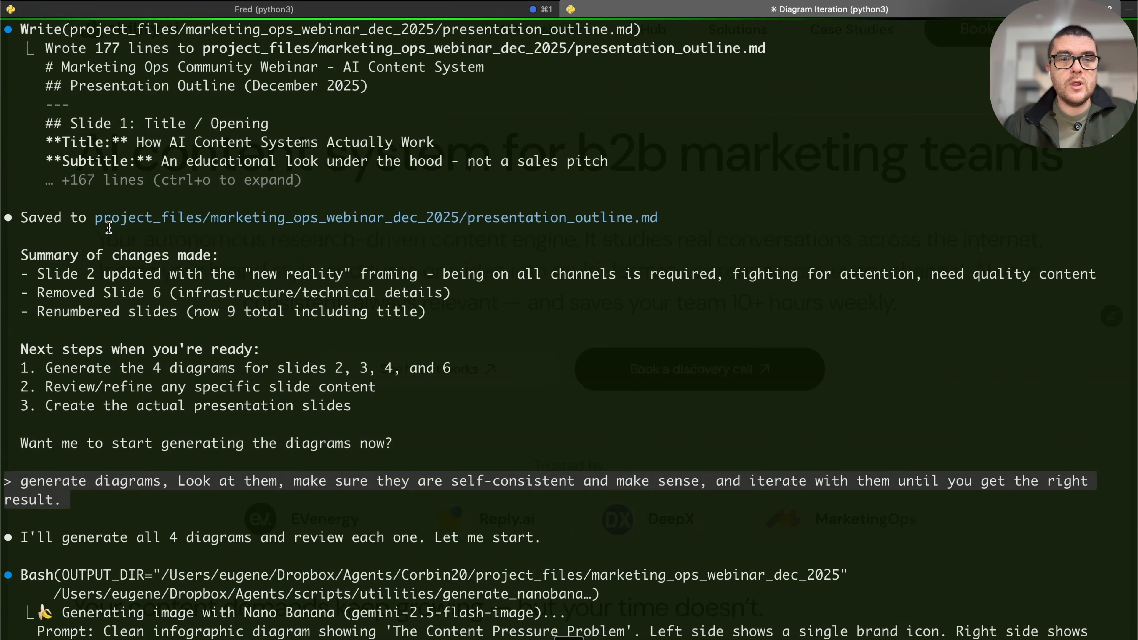
left_click_drag(96, 217, 398, 217)
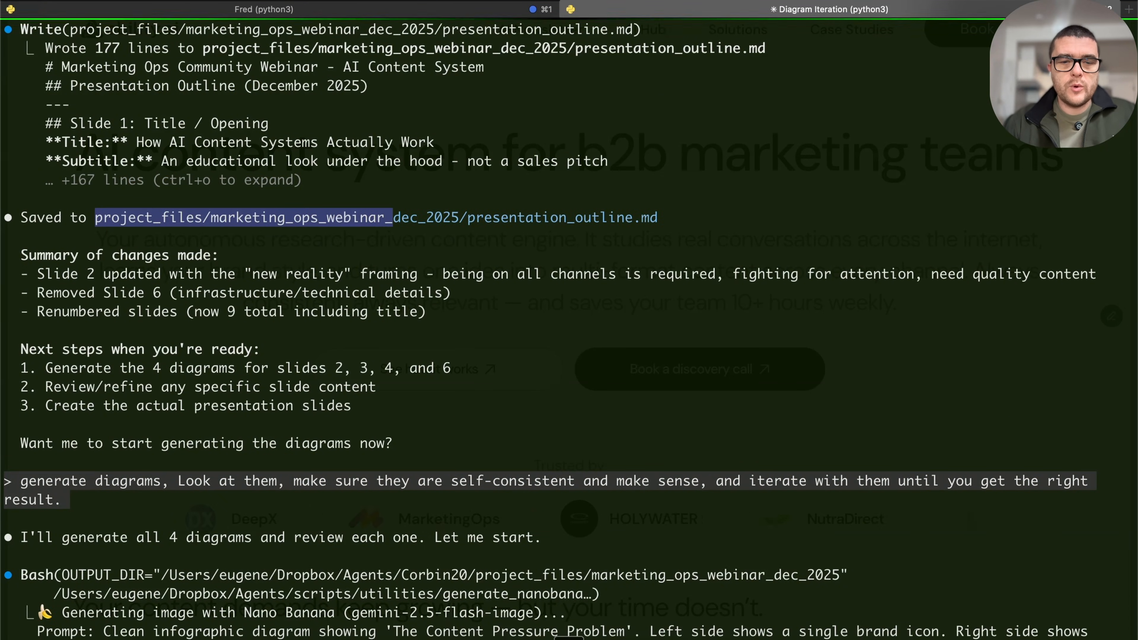
left_click(241, 639)
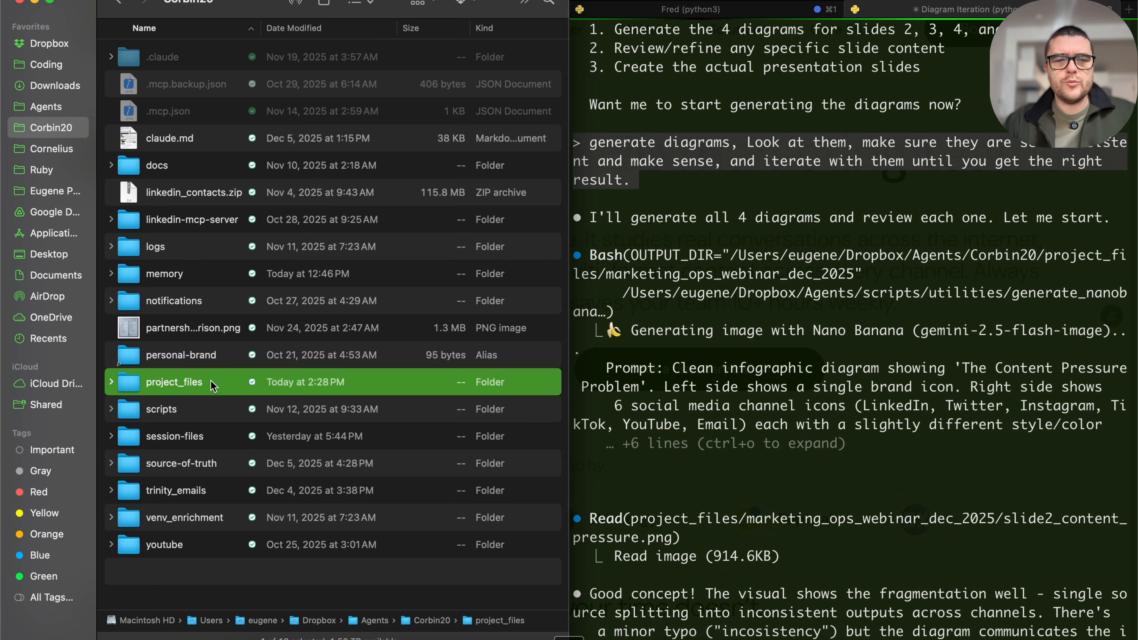
double_click(211, 379)
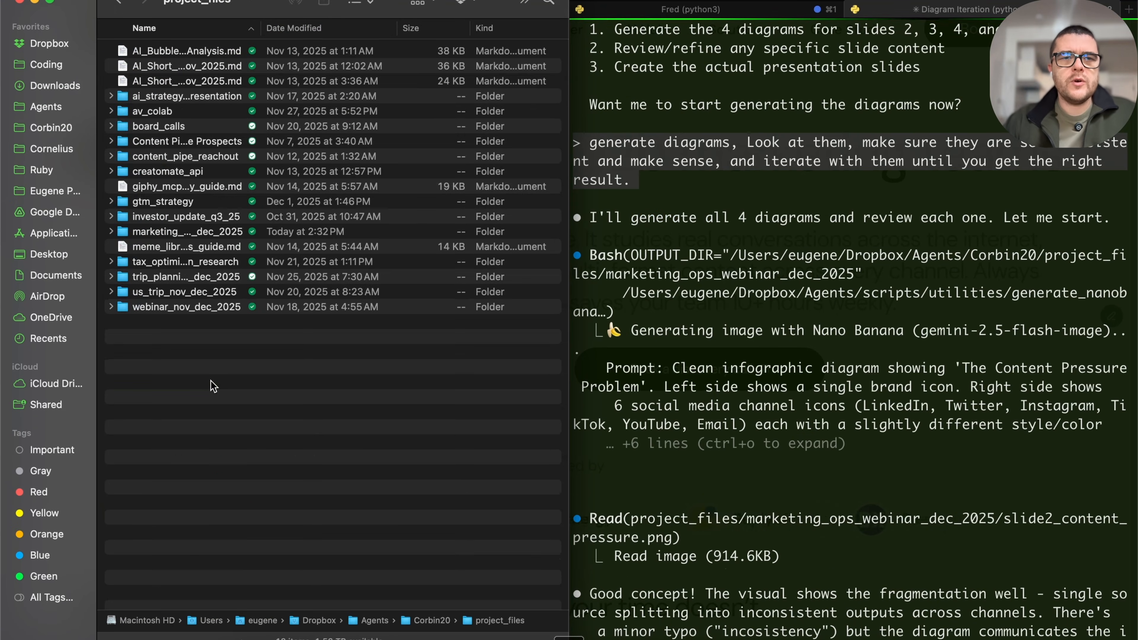
double_click(168, 232)
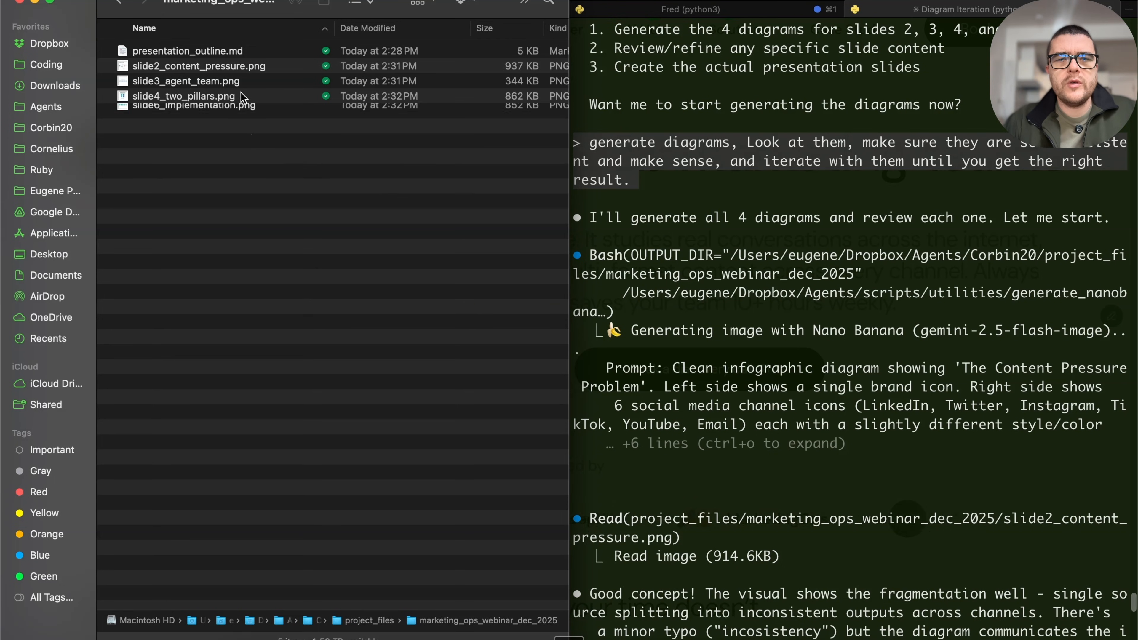
Preview the generated slide 2, 3, 4 and 6 diagrams and compare slide6_implementation_v2.png with slide6_implementation.png.
left_click(264, 100)
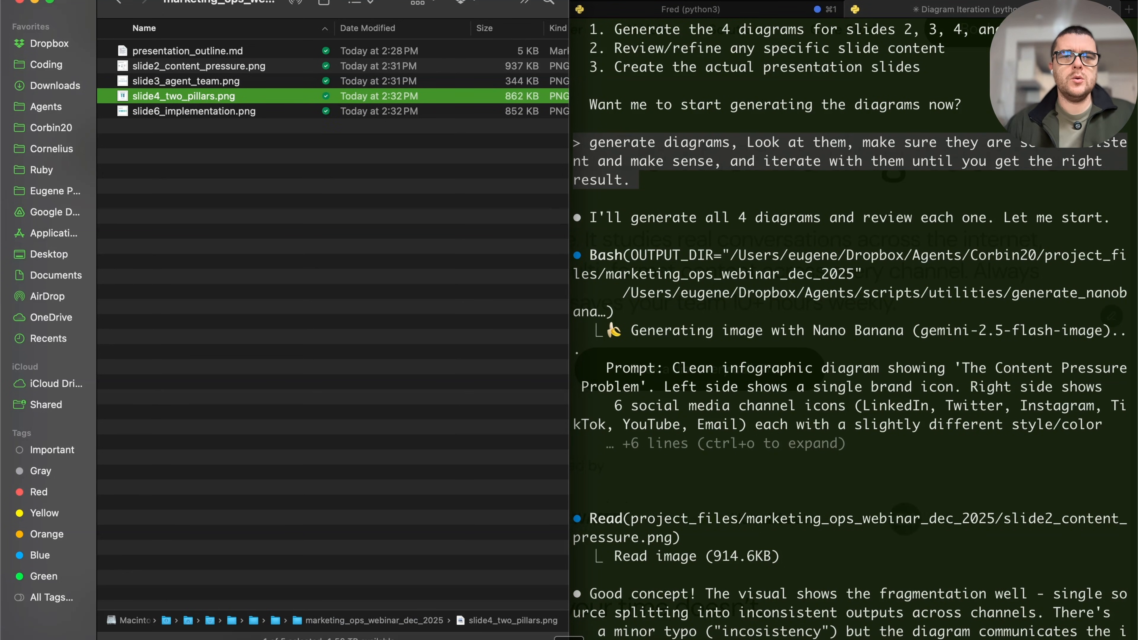
key("space")
key("Up")
key("Up")
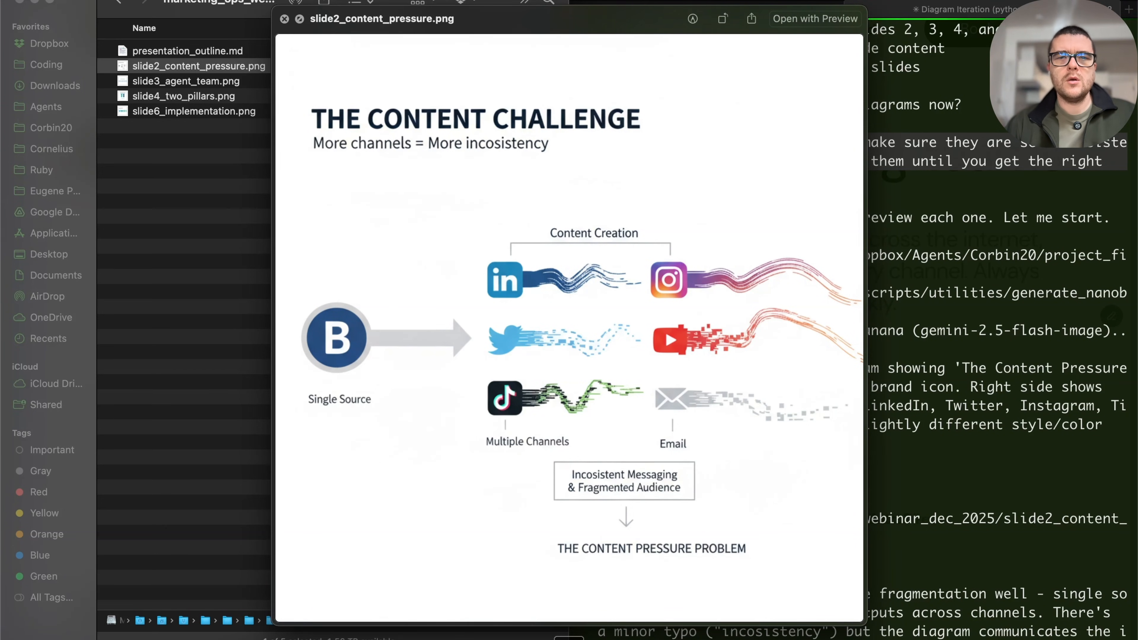
key("Down")
key("Down")
key("Up")
key("Up")
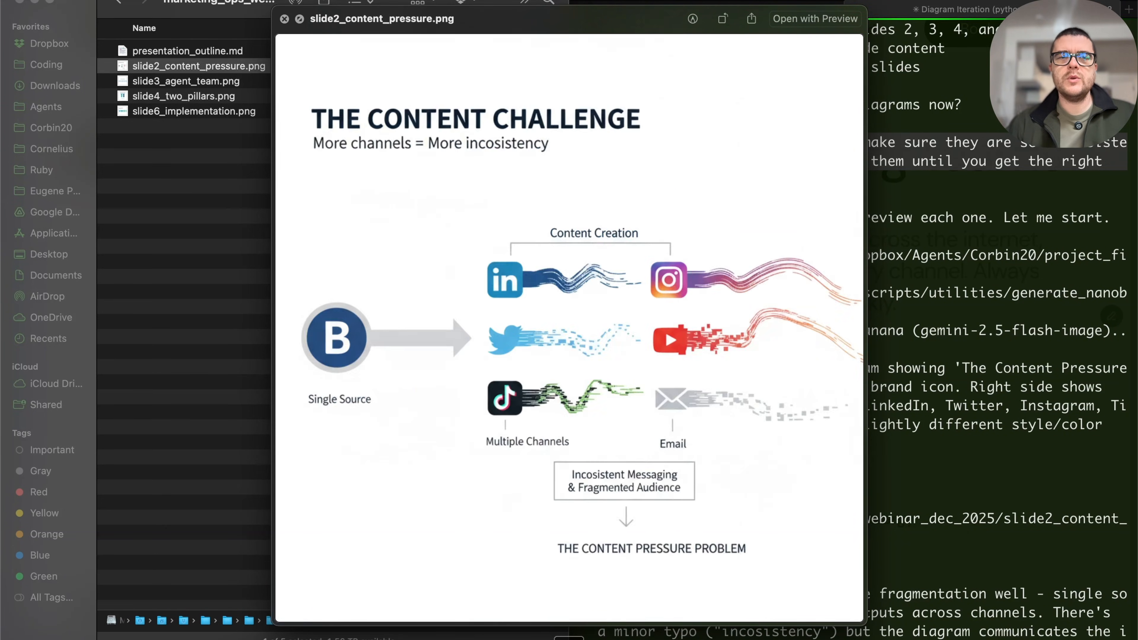
key("Down")
key("Down")
key("Down")
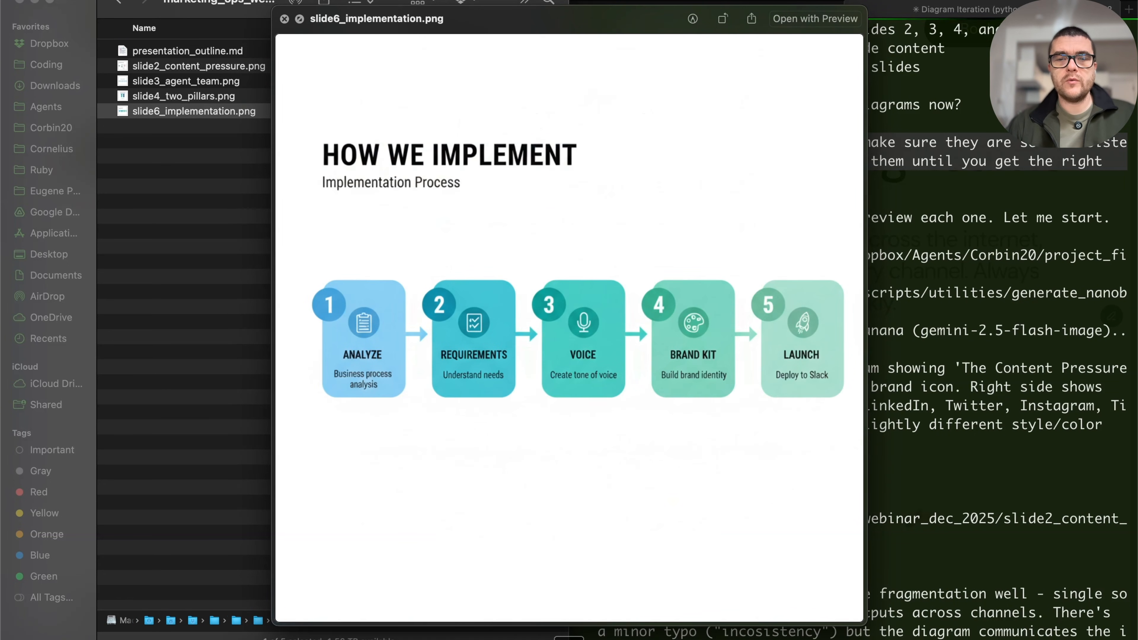
key("Up")
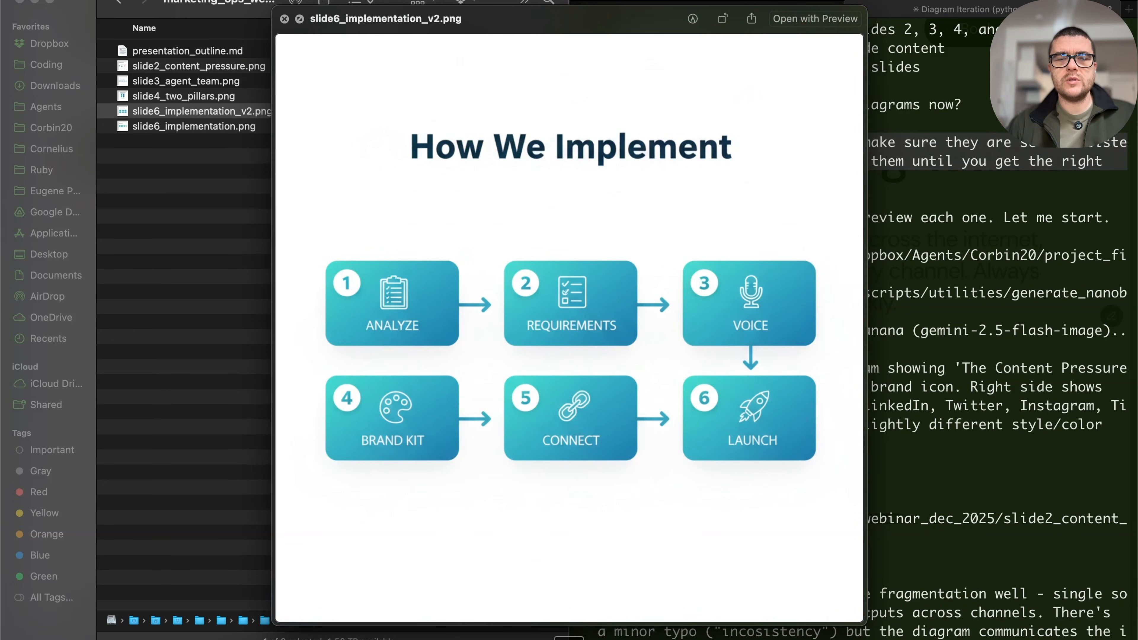
key("Down")
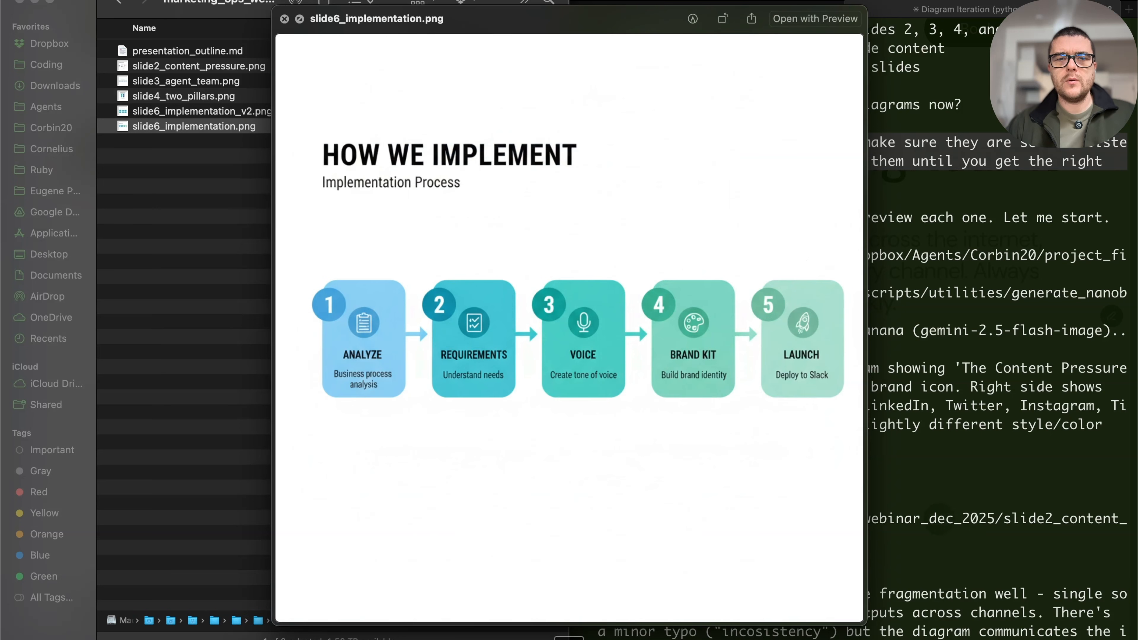
key("space")
Switch back to the terminal, interrupt the agent, and restore the conversation to before the diagram request.
left_click(917, 386)
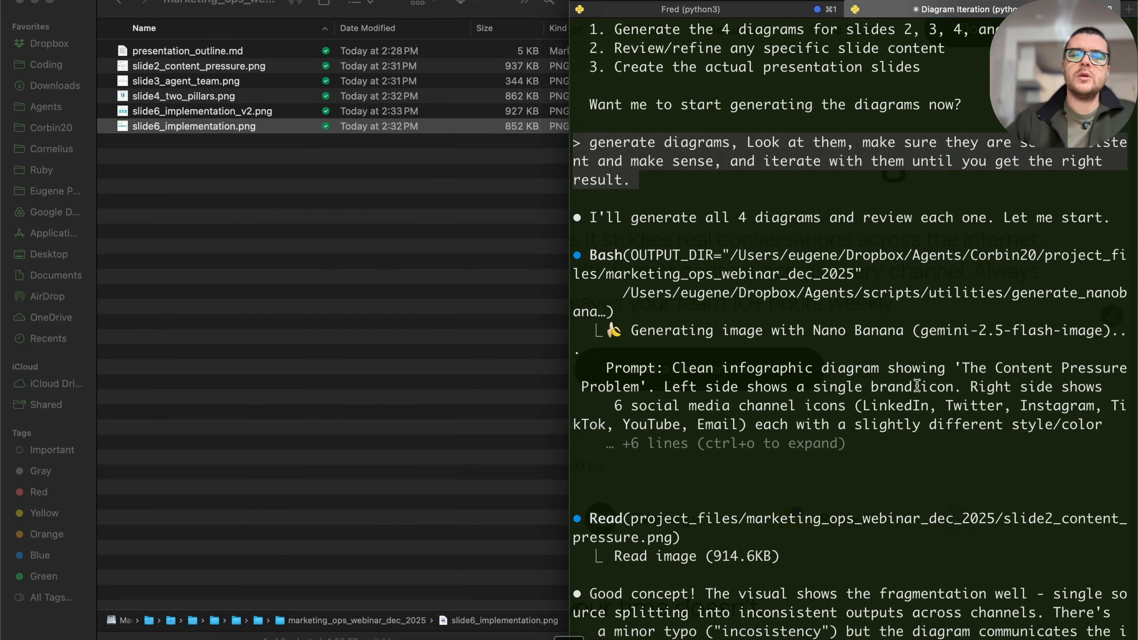
key("Escape")
key("Escape")
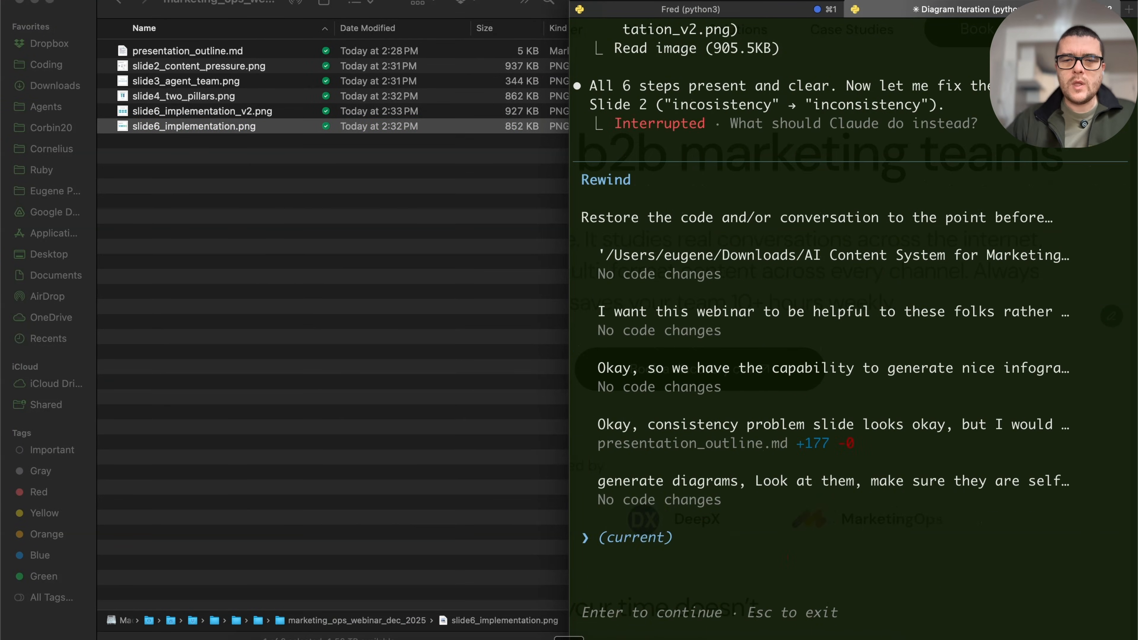
key("Up")
key("Return")
key("Return")
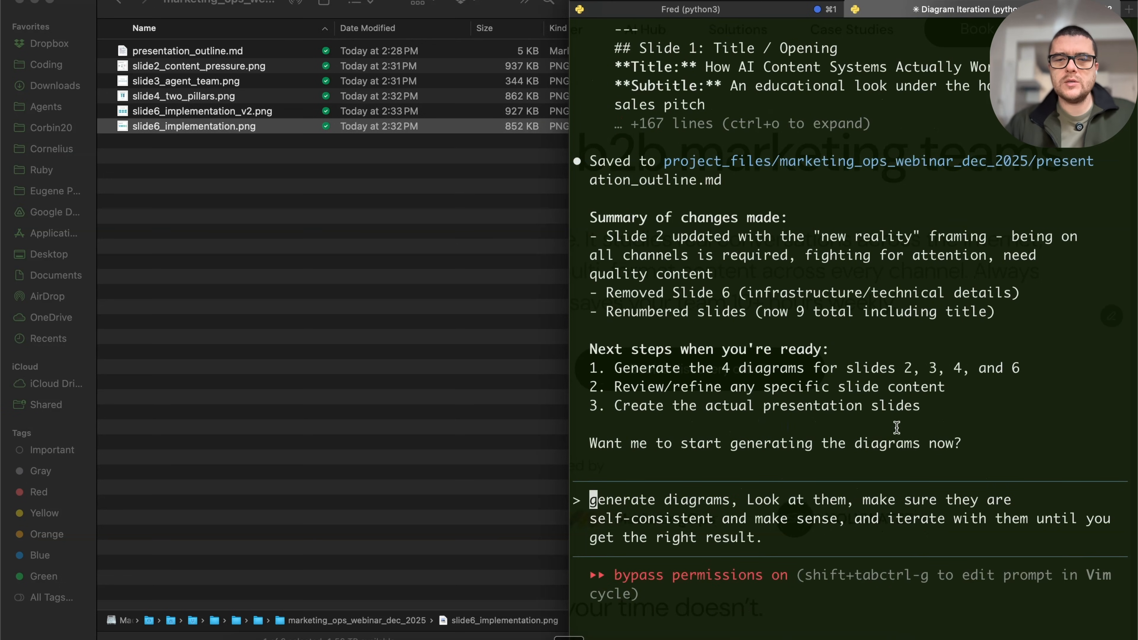
Extend the restored diagram request with the path to youtube_thumbnail_visual_guide.md on its own line and send it to the agent.
key("Down")
key("Down")
key("alt+Right")
key("alt+Right")
key("alt+Right")
key("alt+Right")
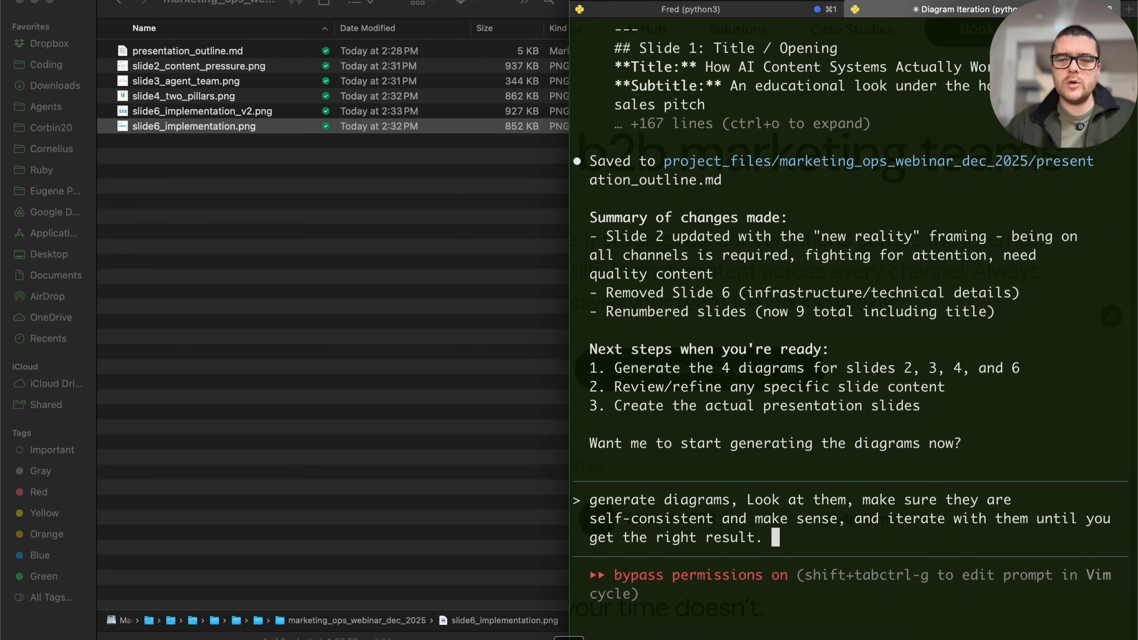
key("shift+Return")
key("shift+Return")
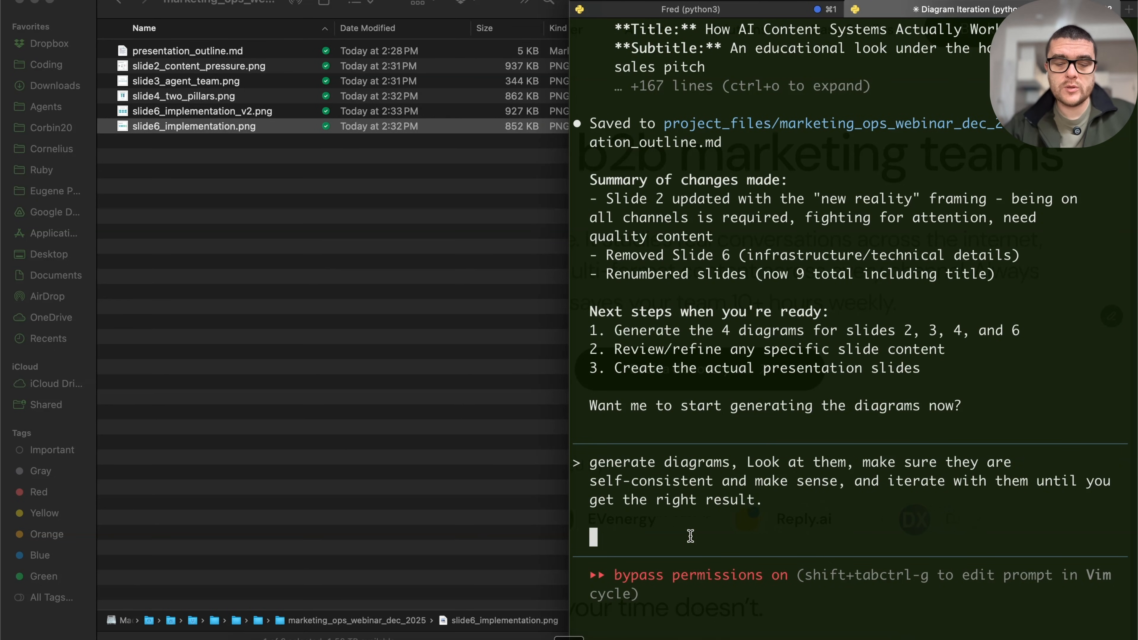
key("super+v")
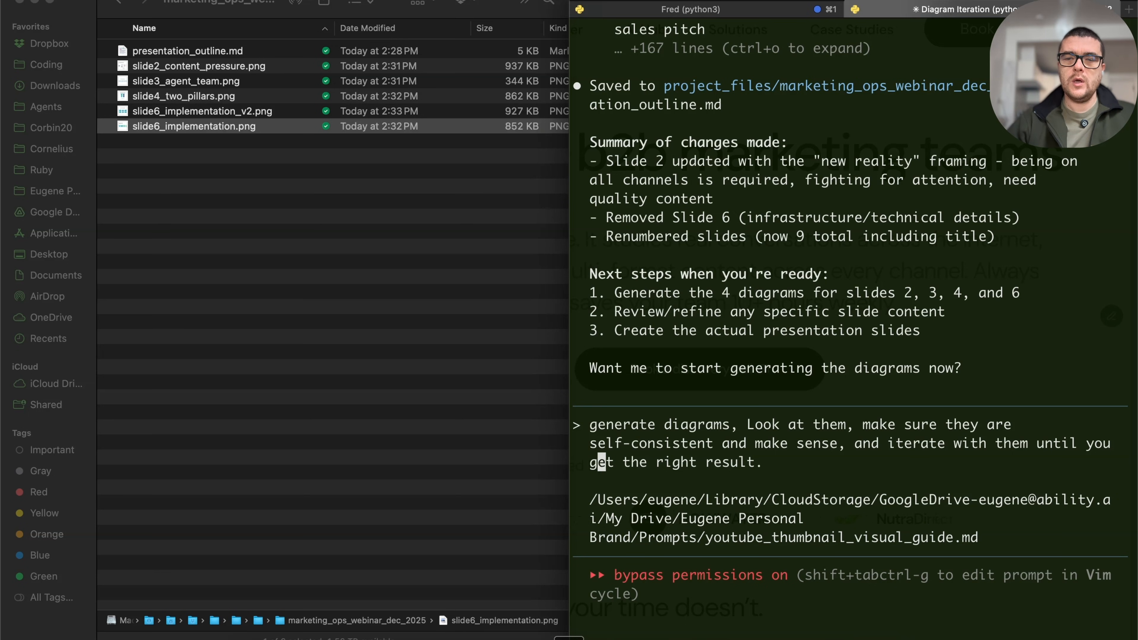
key("Up")
key("shift+Return")
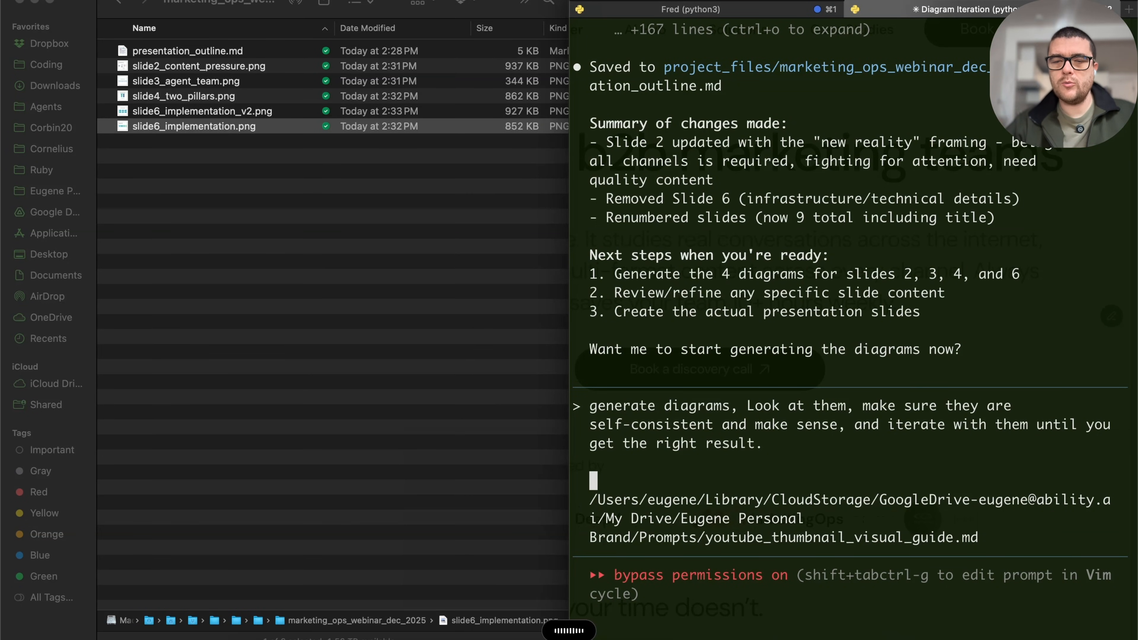
key("Return")
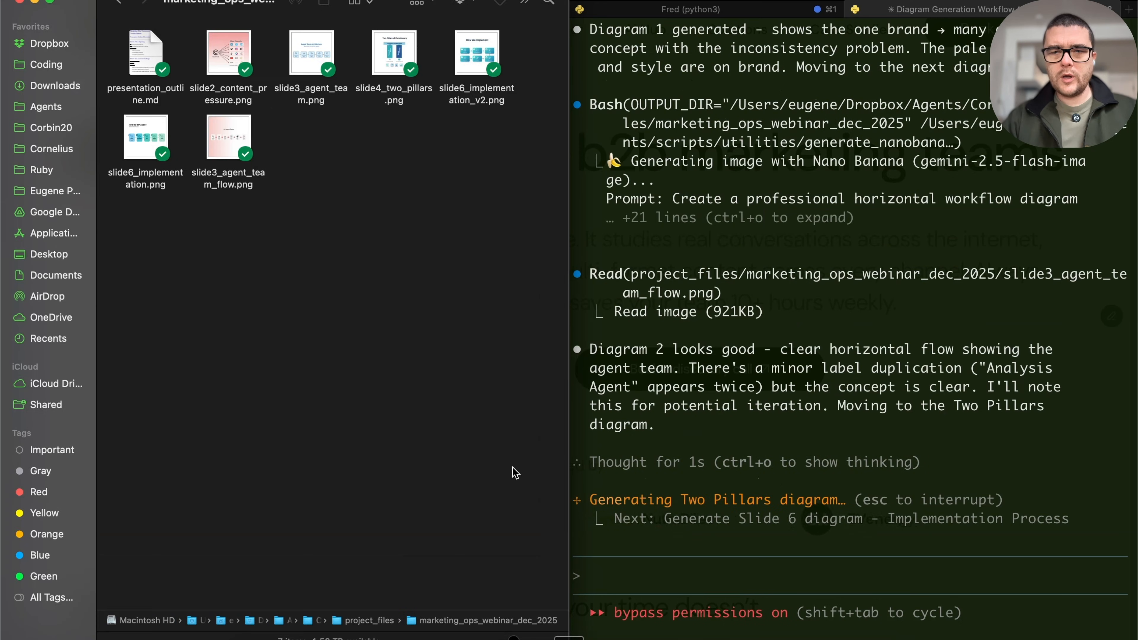
Check the agent's progress log and preview the regenerated slide2_content_pressure.png and slide4_two_pillars.png diagrams in the webinar folder.
scroll(630, 280, "up", 15)
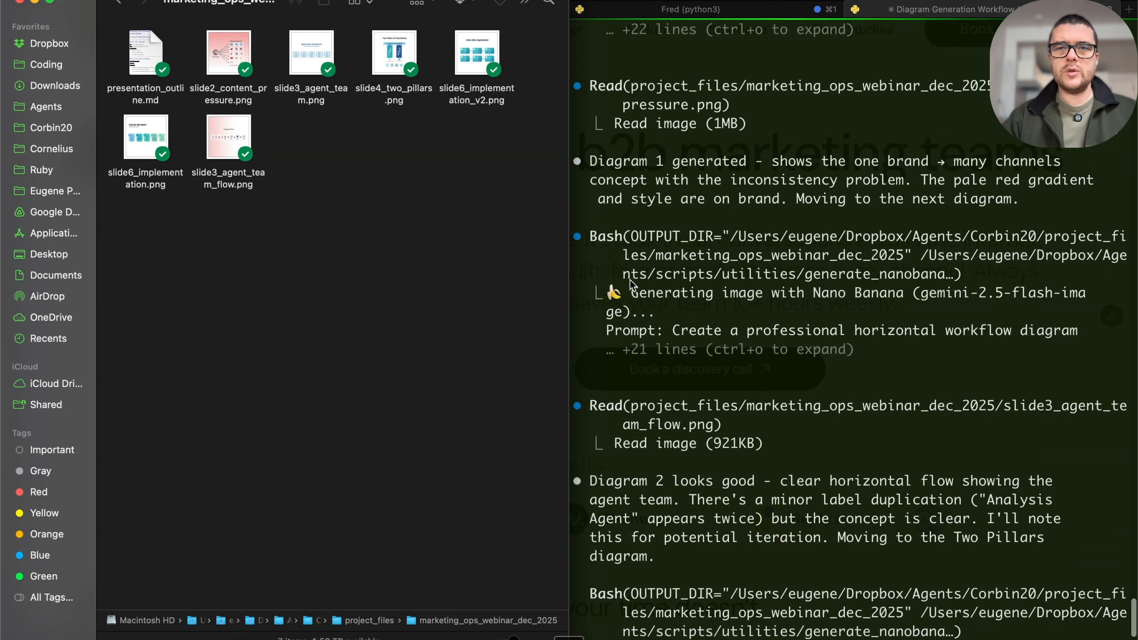
scroll(647, 354, "down", 15)
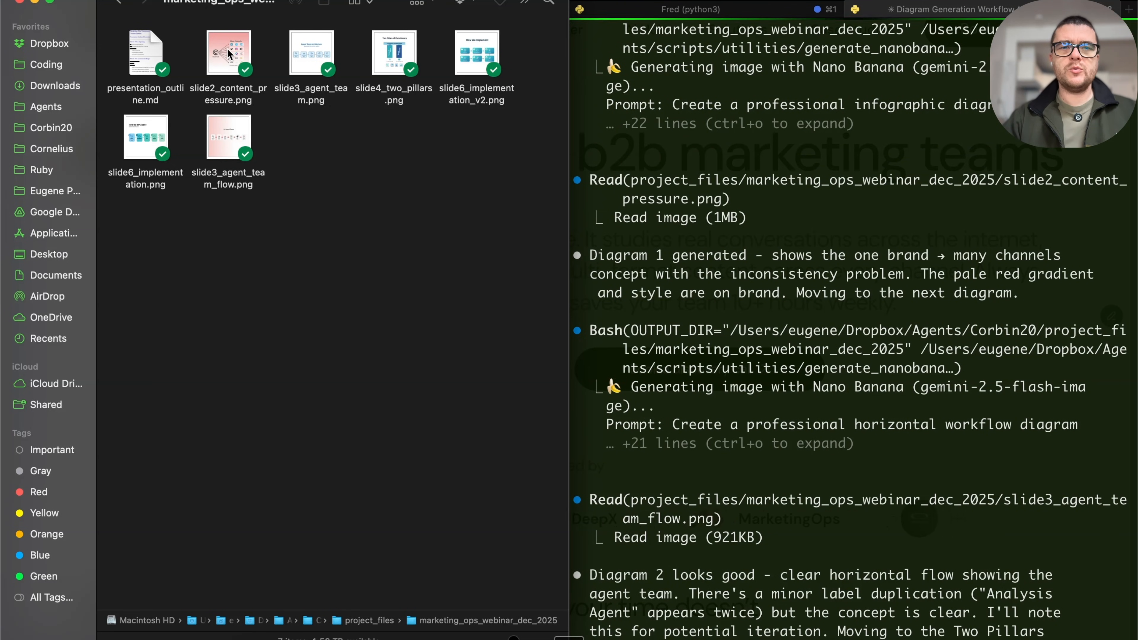
left_click(250, 104)
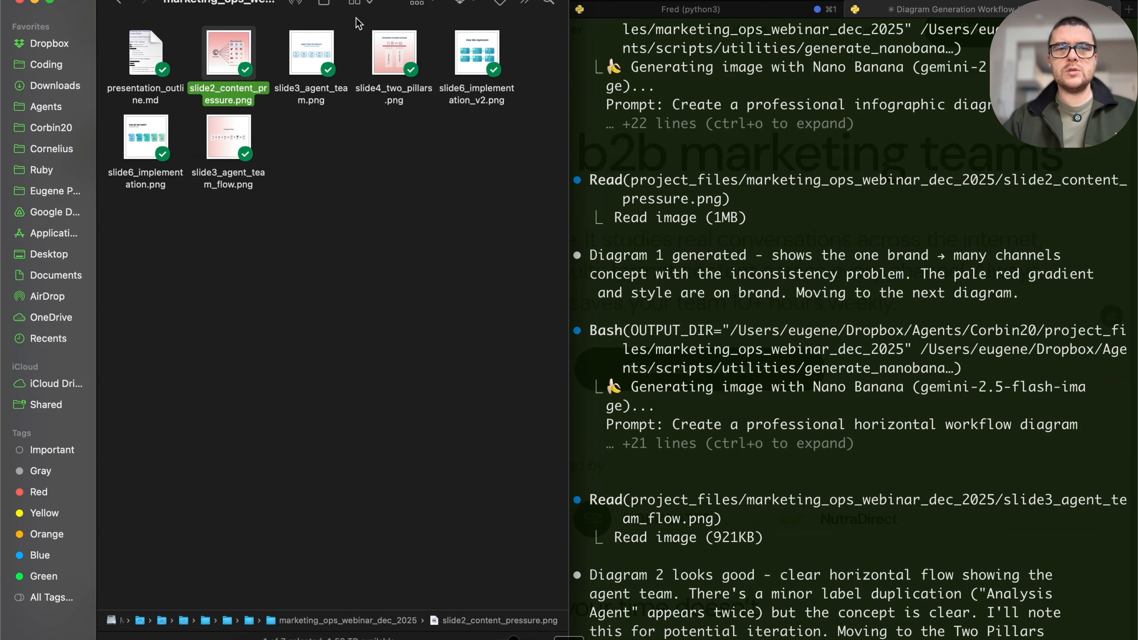
key("space")
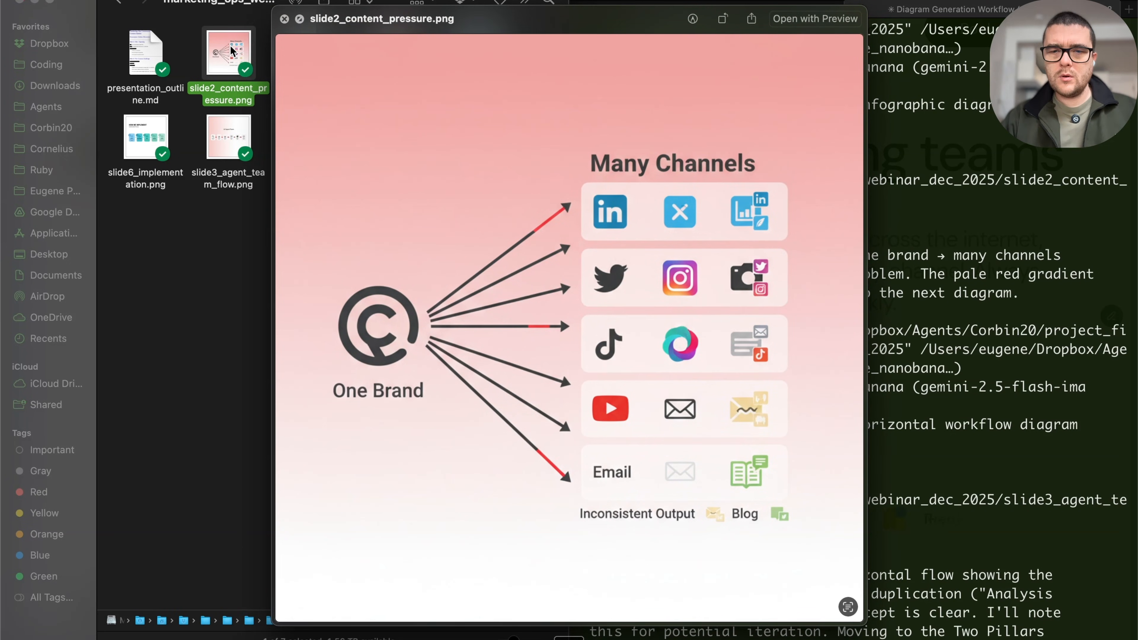
key("Right")
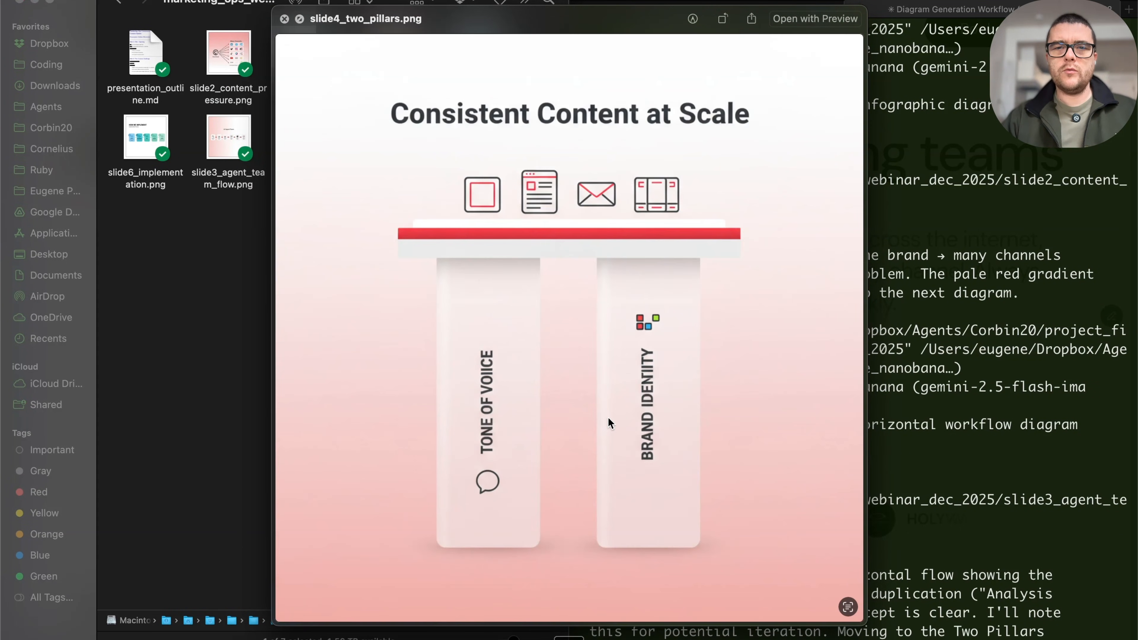
key("space")
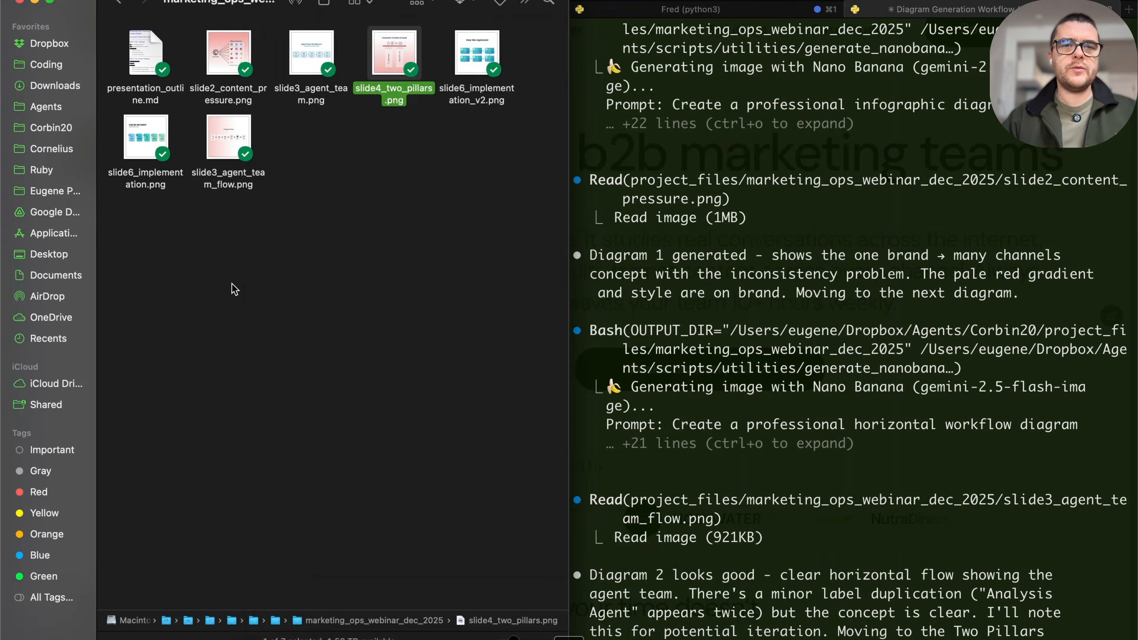
Preview slide3_agent_team_flow.png and slide6_implementation_process.png, checking their step labels.
left_click(251, 181)
key("space")
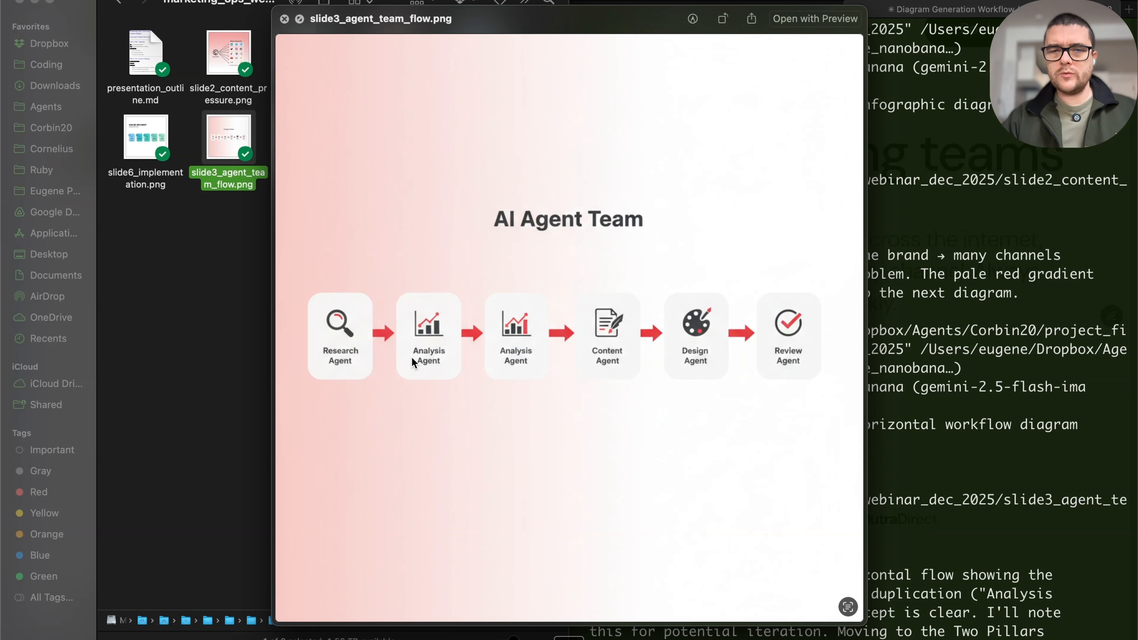
key("space")
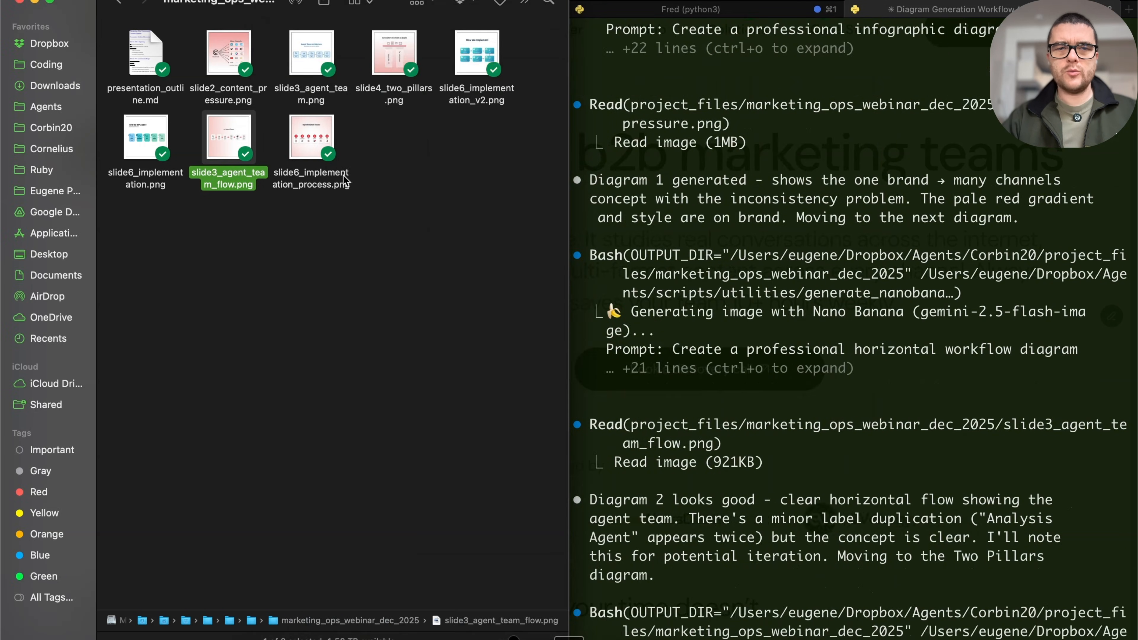
left_click(315, 135)
key("space")
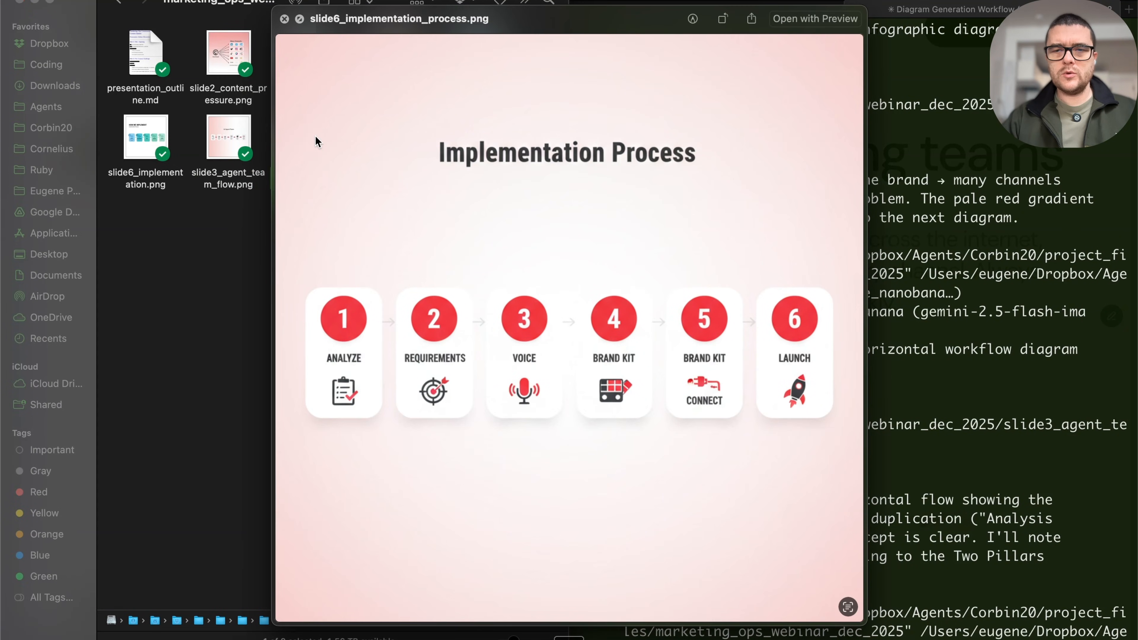
key("space")
left_click(214, 134)
key("space")
key("space")
key("Return")
key("Escape")
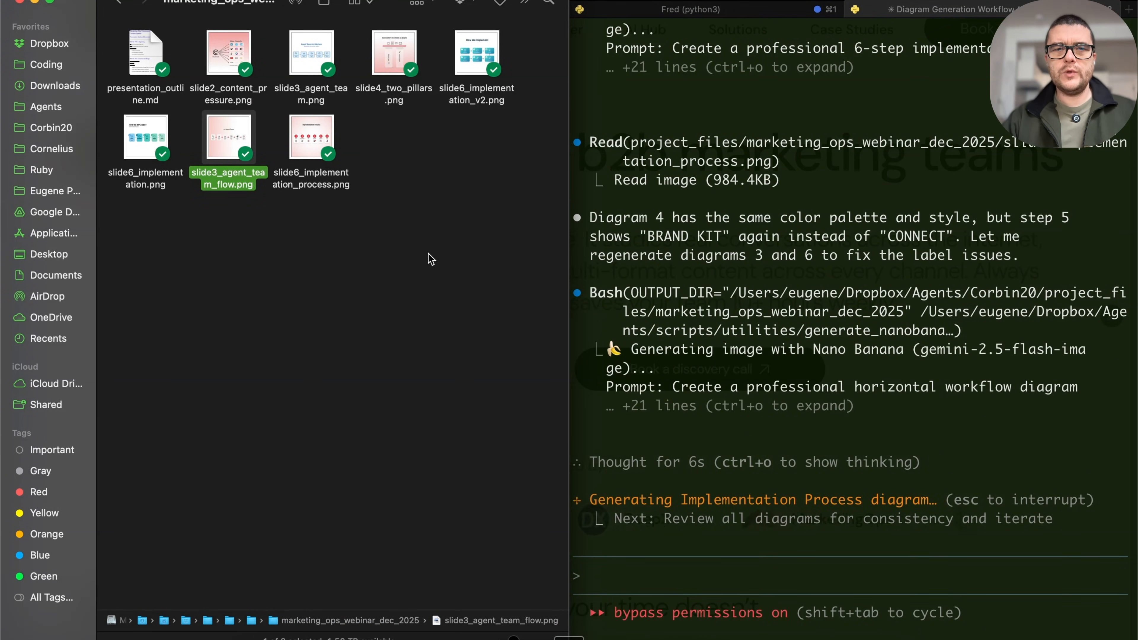
Preview the regenerated slide3_agent_team_flow_v2.png, and look at slide6_implementation_process.png again.
left_click(379, 134)
key("space")
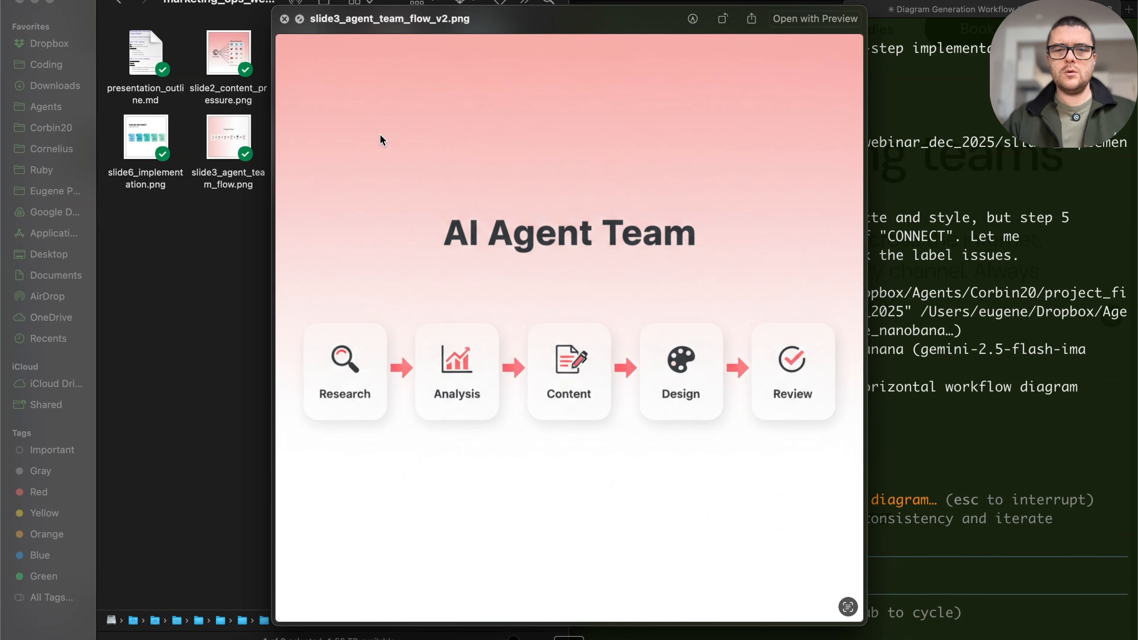
key("space")
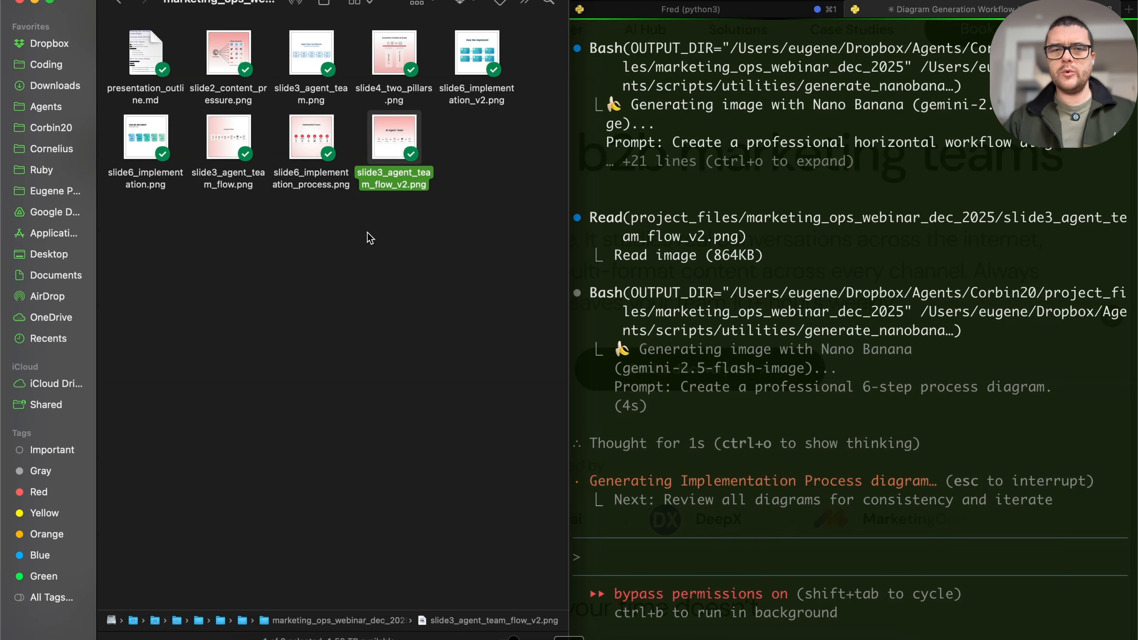
left_click(309, 137)
key("space")
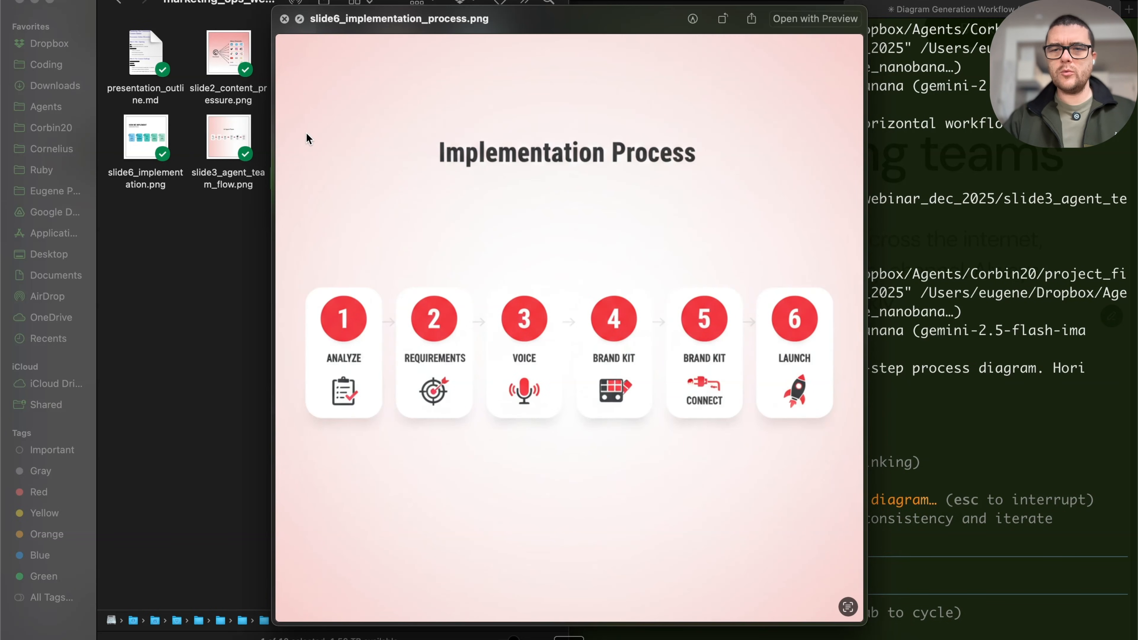
Preview the finished diagrams slide2_content_pressure.png, slide4_two_pillars.png, slide6_implementation_process.png and slide3_agent_team_flow.png in the webinar folder.
key("space")
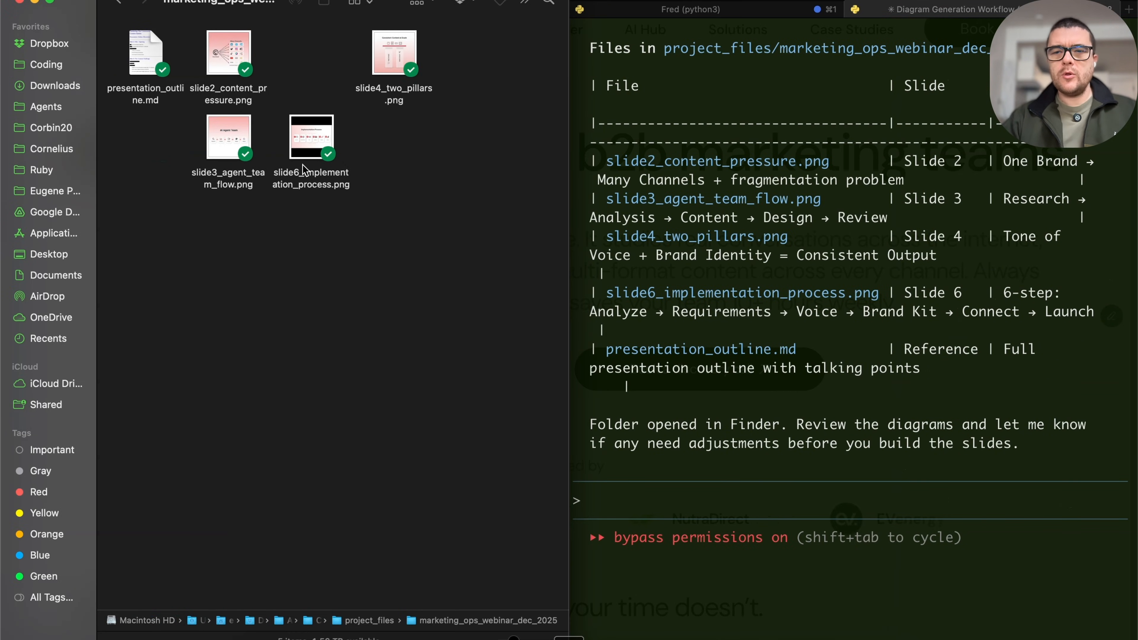
left_click(220, 52)
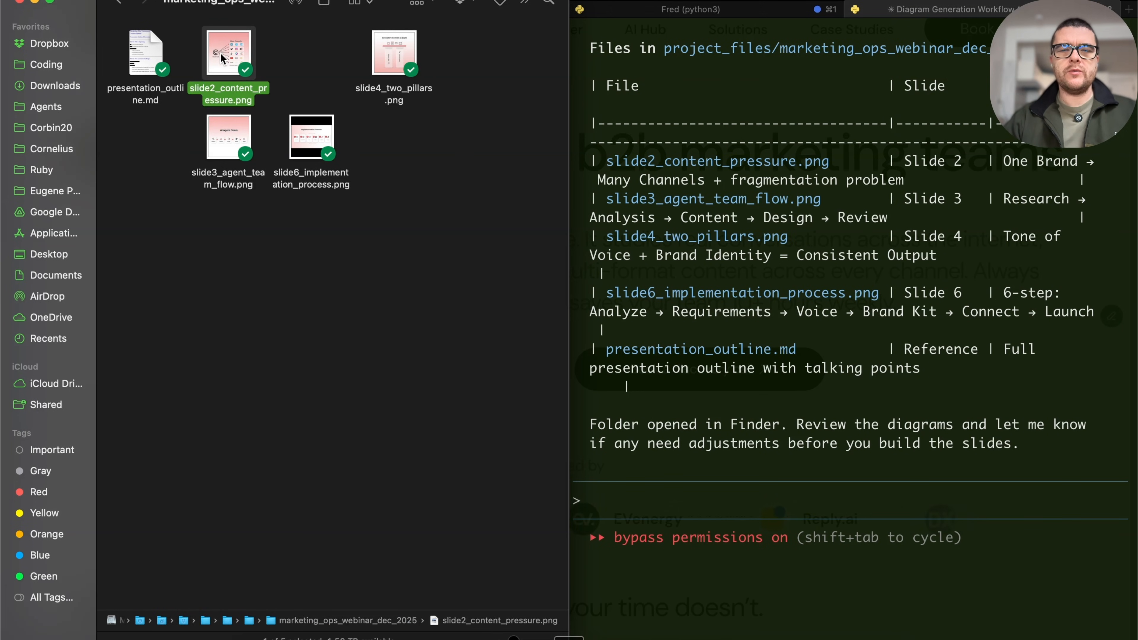
key("space")
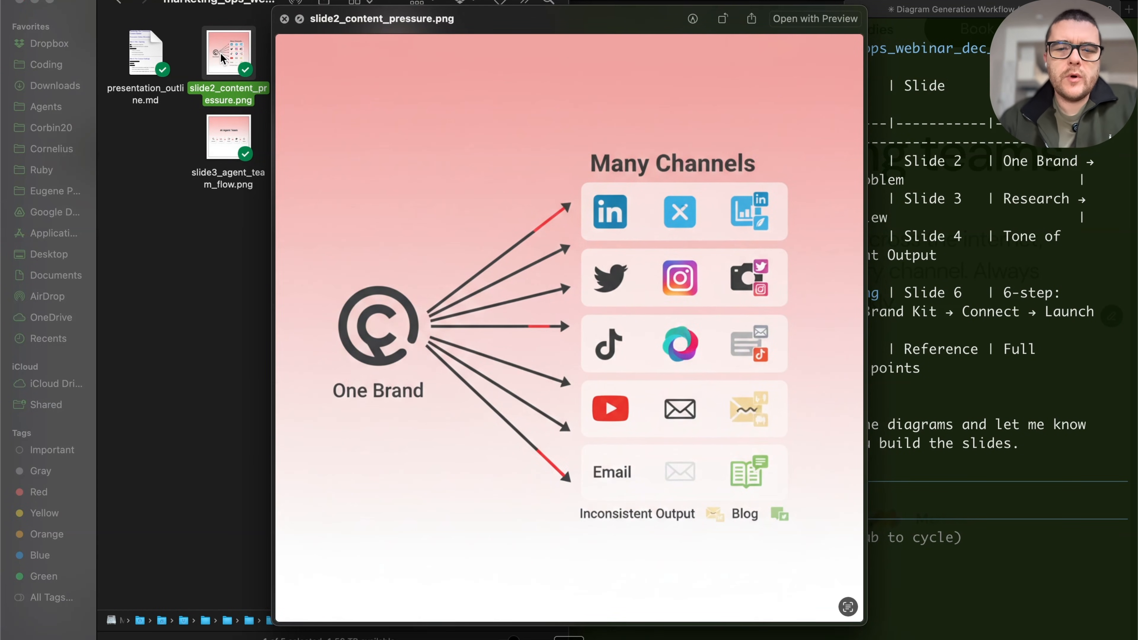
key("Right")
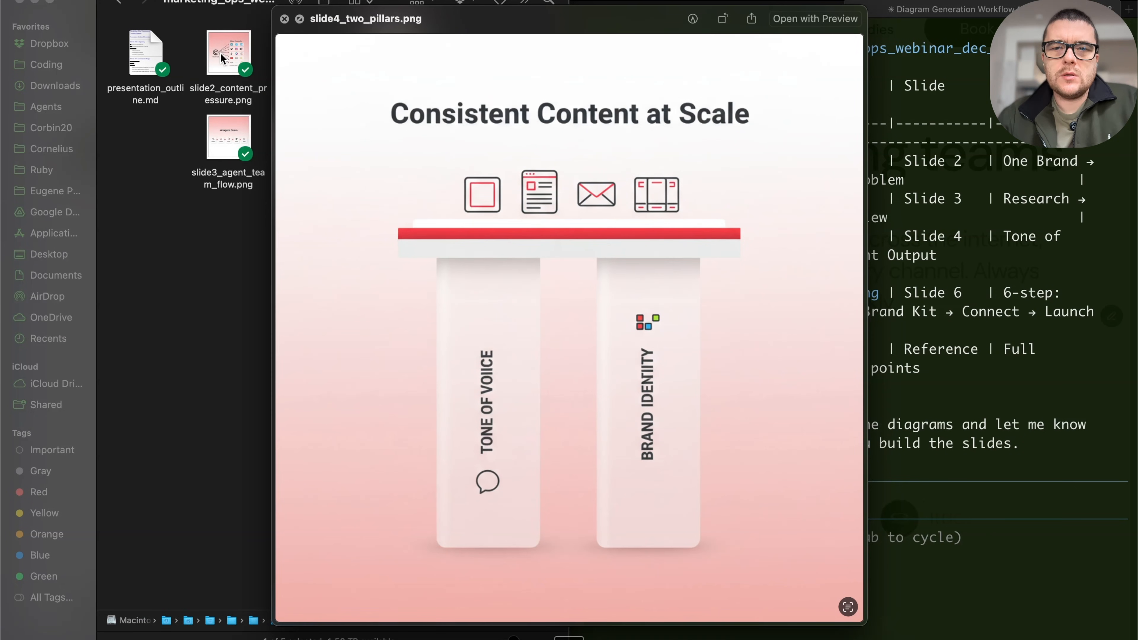
key("Right")
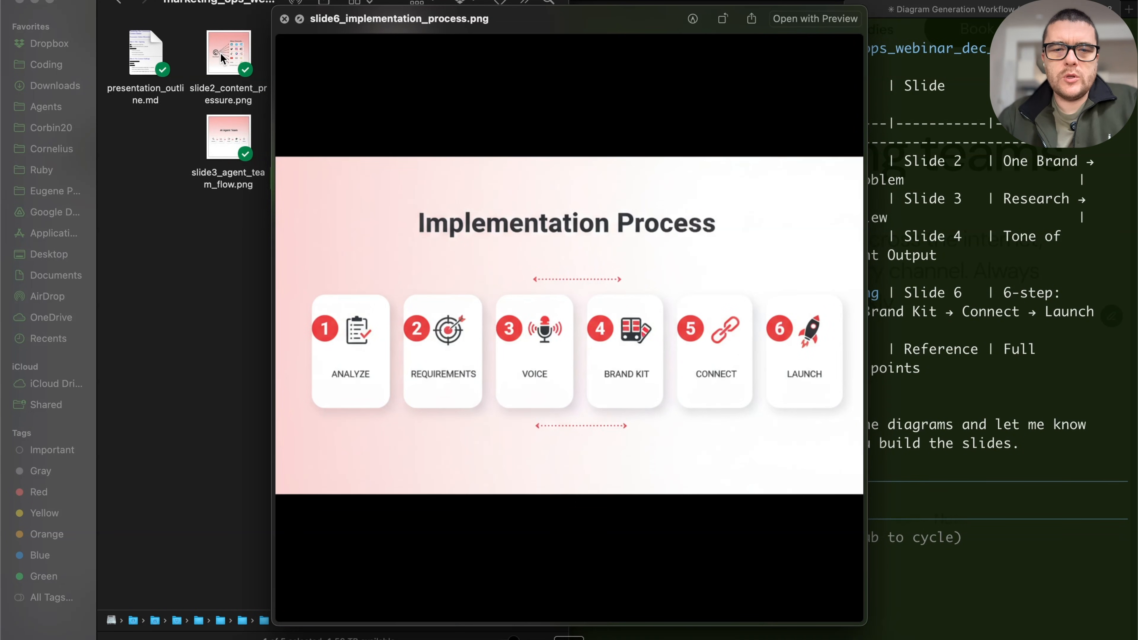
key("Right")
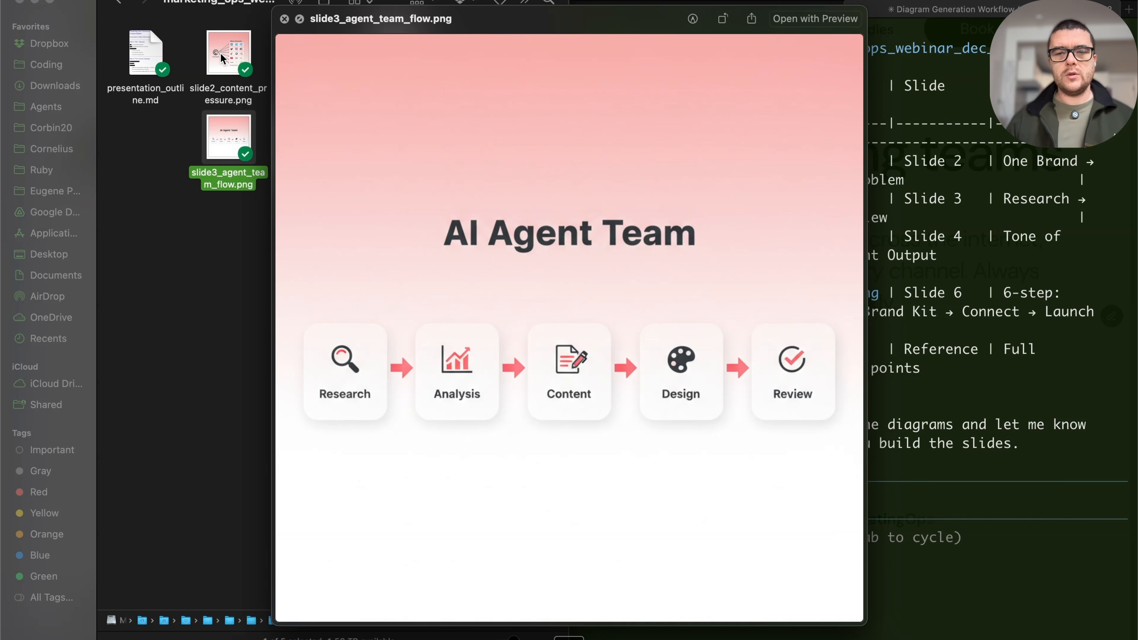
key("Up")
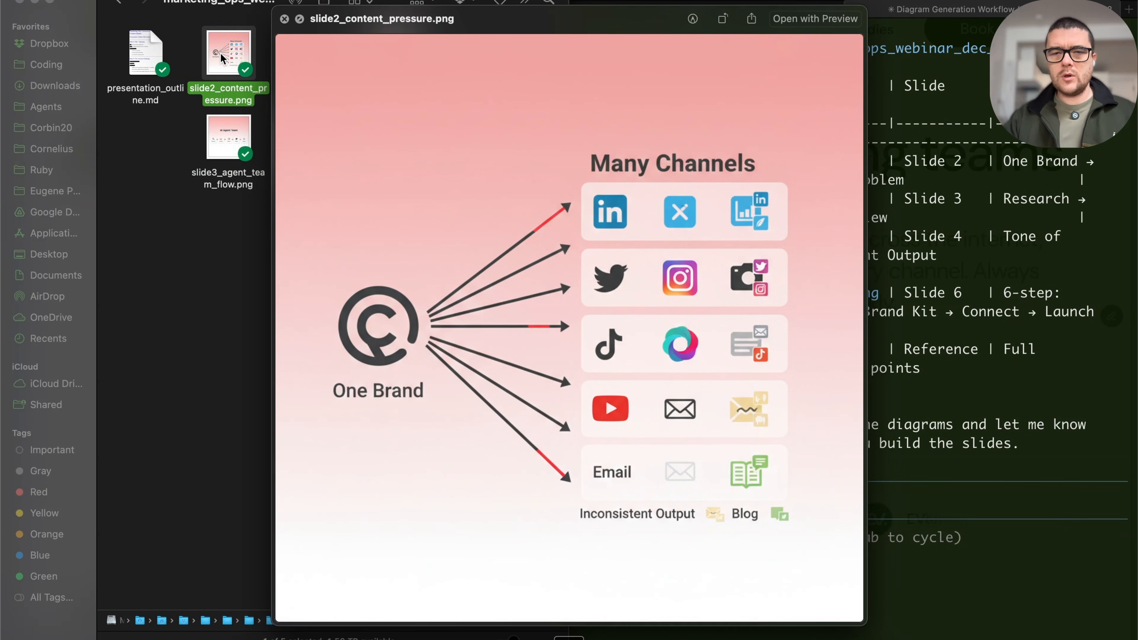
key("Right")
key("Left")
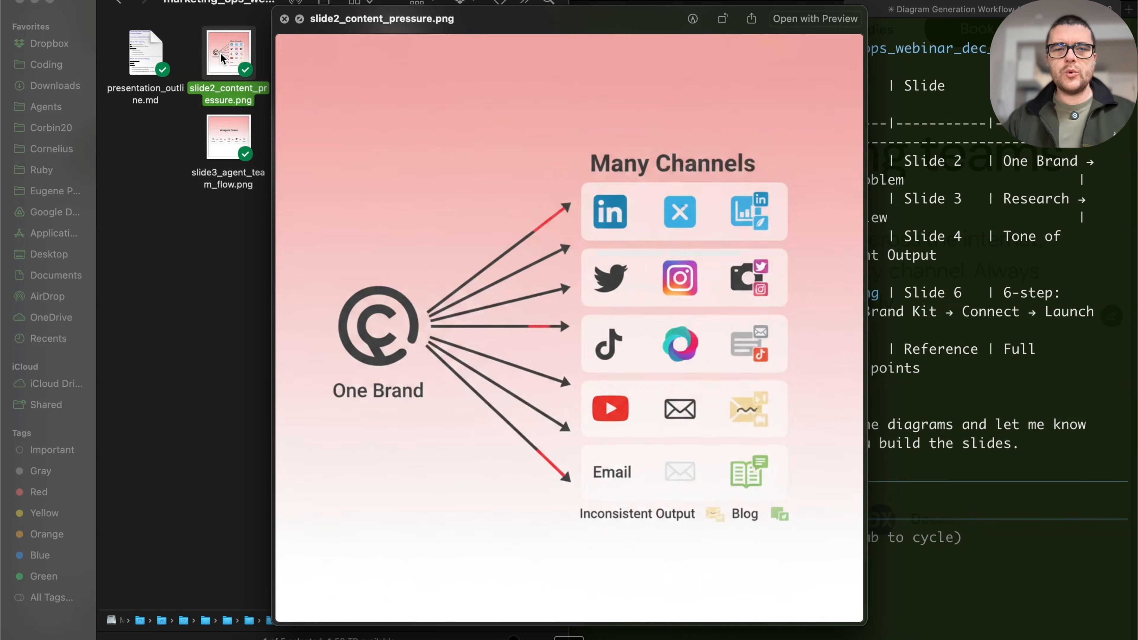
key("Down")
key("space")
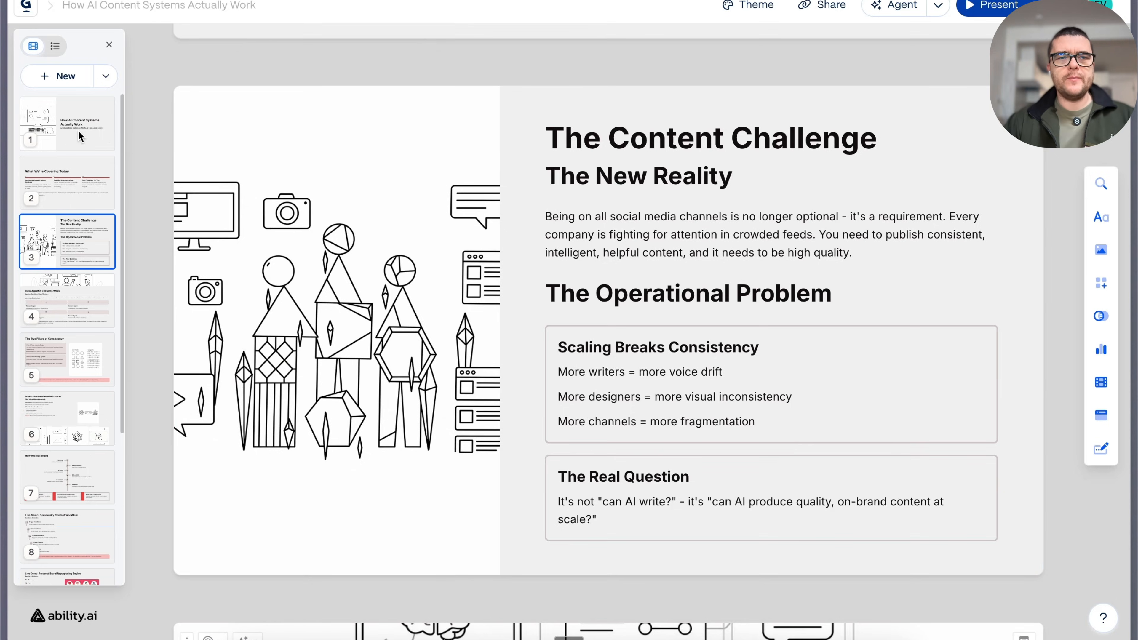
Switch to the Gamma presentation and review its slides from the title slide through "The Content Challenge".
left_click(71, 133)
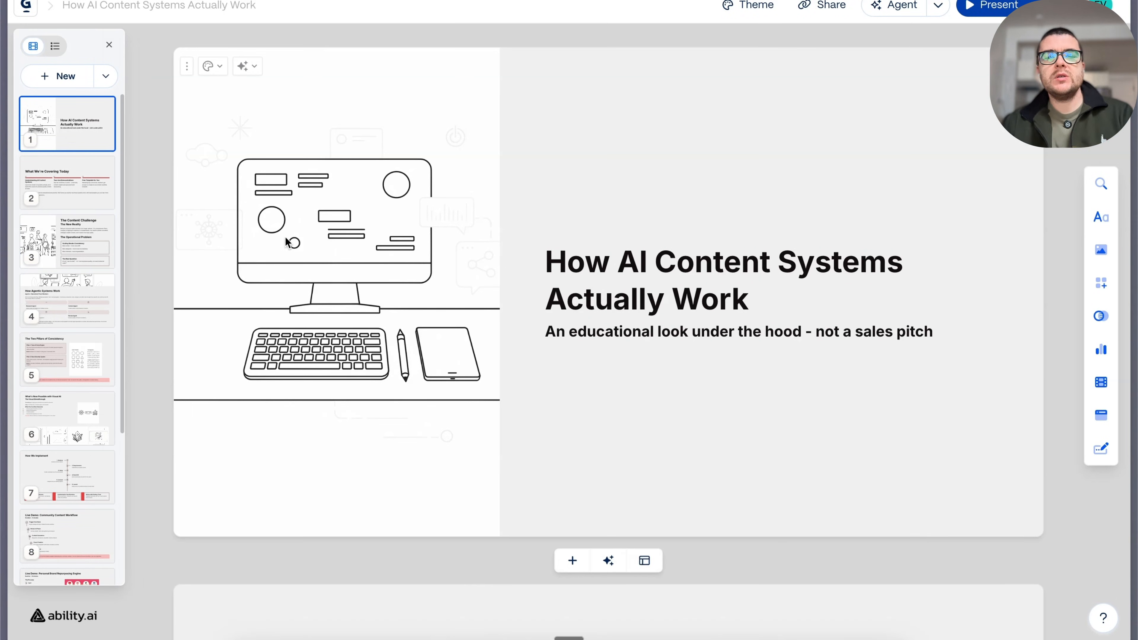
scroll(455, 432, "down", 10)
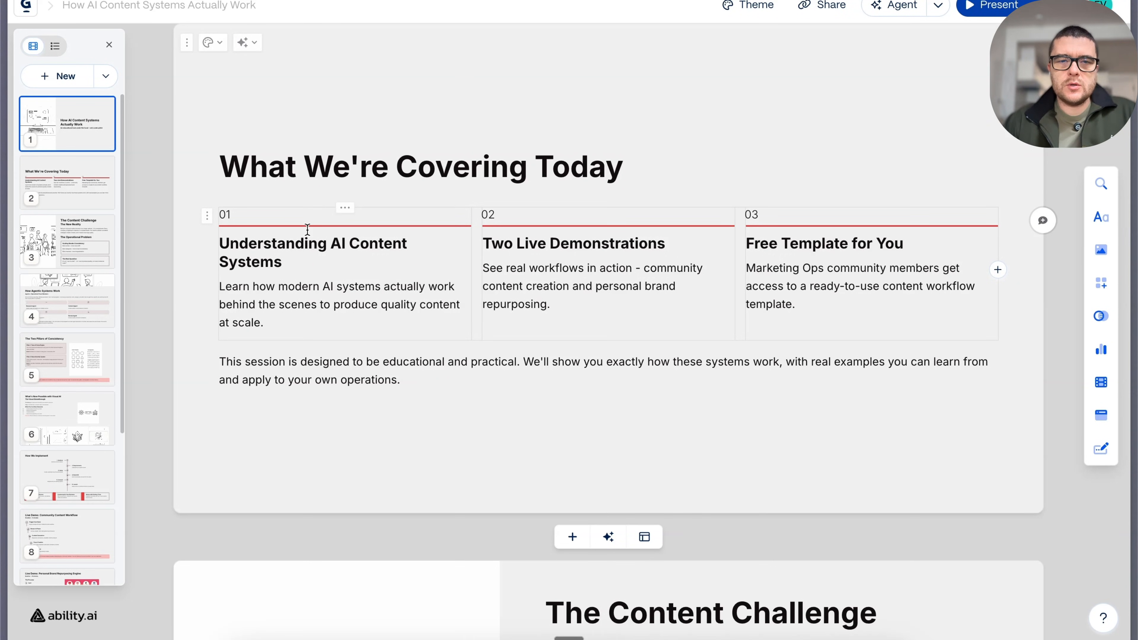
left_click(98, 233)
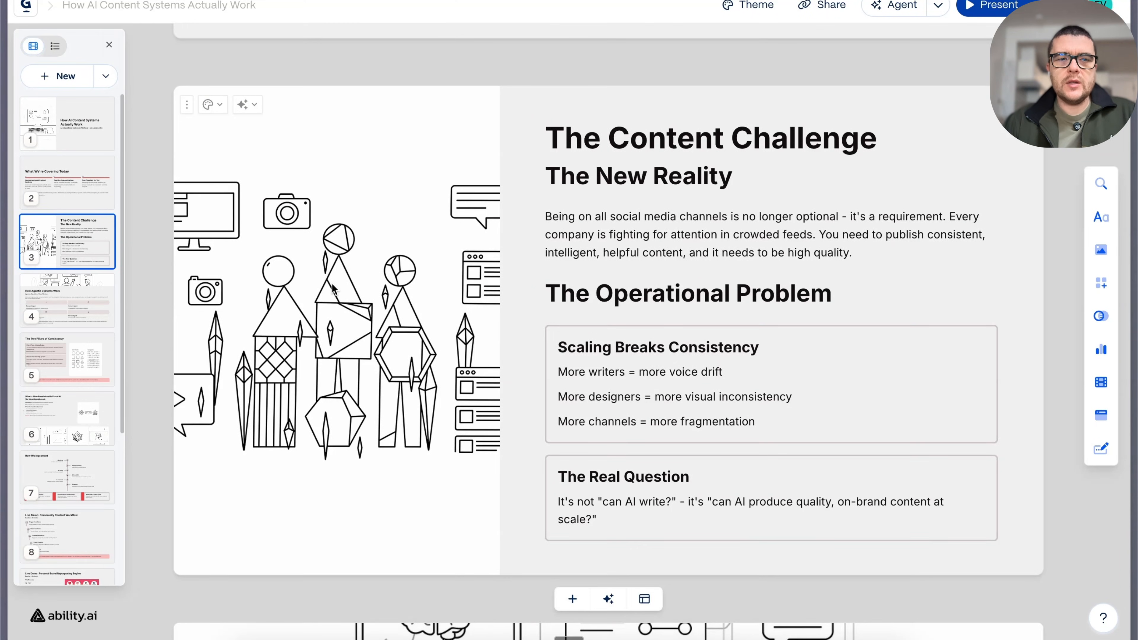
Replace the accent image on "The Content Challenge" slide with slide2_content_pressure.png from the webinar folder.
left_click(242, 630)
left_click(236, 80)
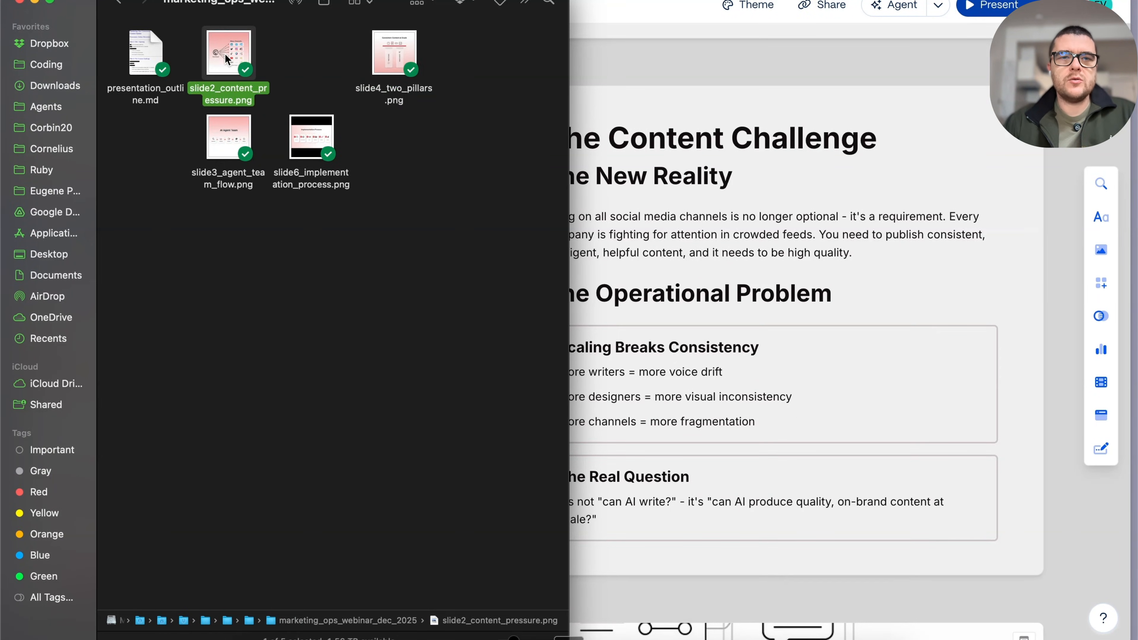
key("space")
key("space")
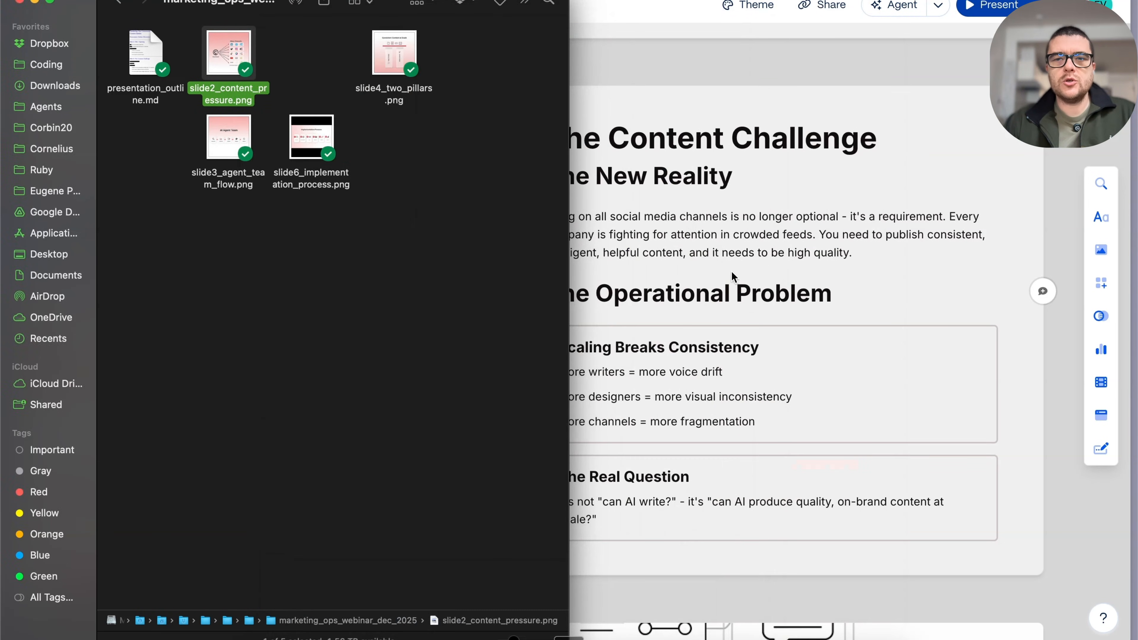
left_click(742, 268)
left_click(406, 295)
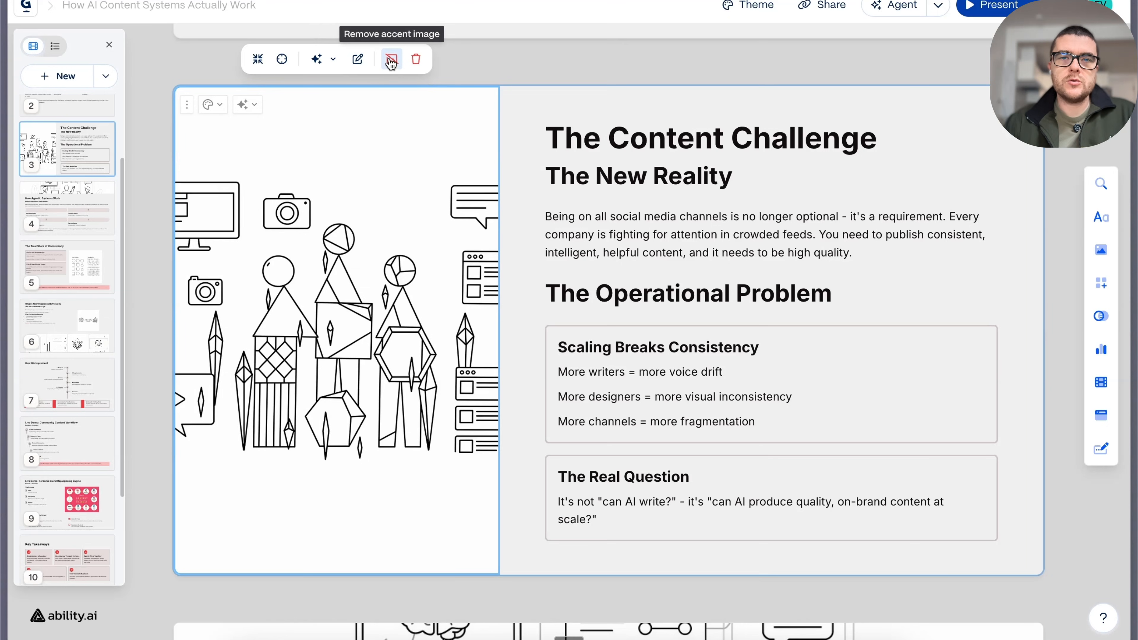
key("super+Tab")
left_click_drag(221, 55, 305, 205)
key("super+Tab")
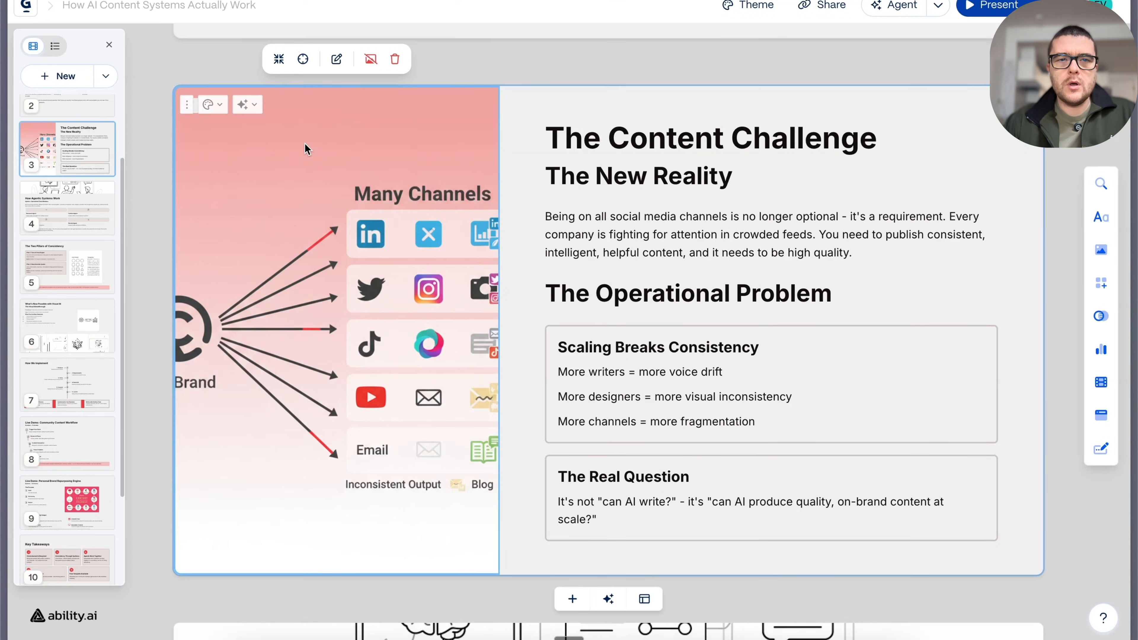
Fit the whole accent image into its area on "The Content Challenge" slide and widen that area.
left_click(278, 59)
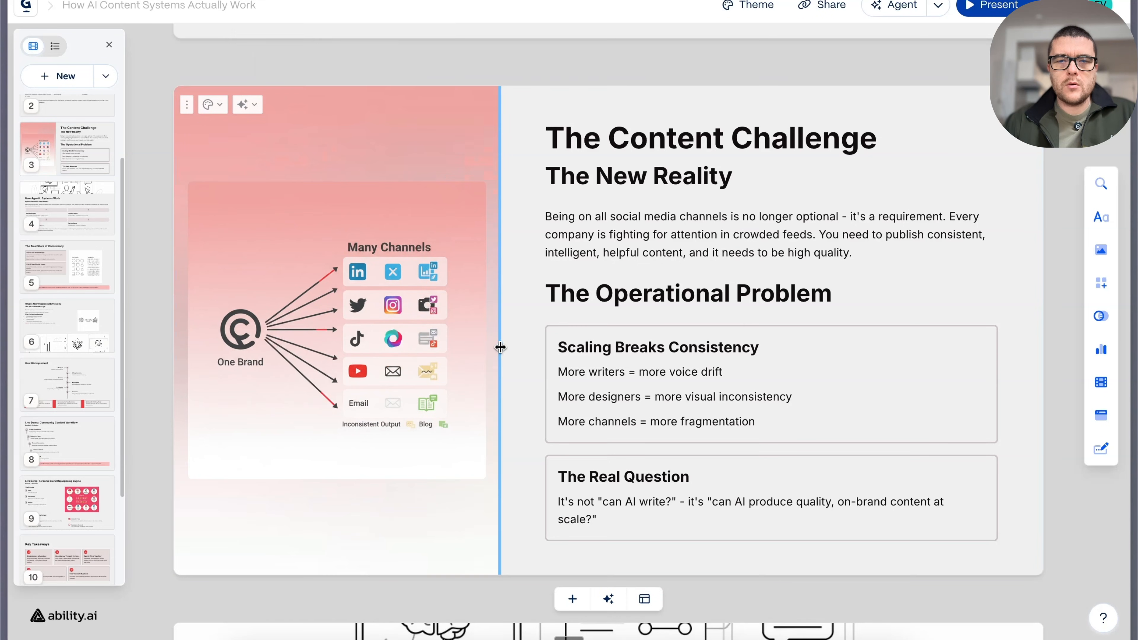
left_click_drag(501, 347, 567, 352)
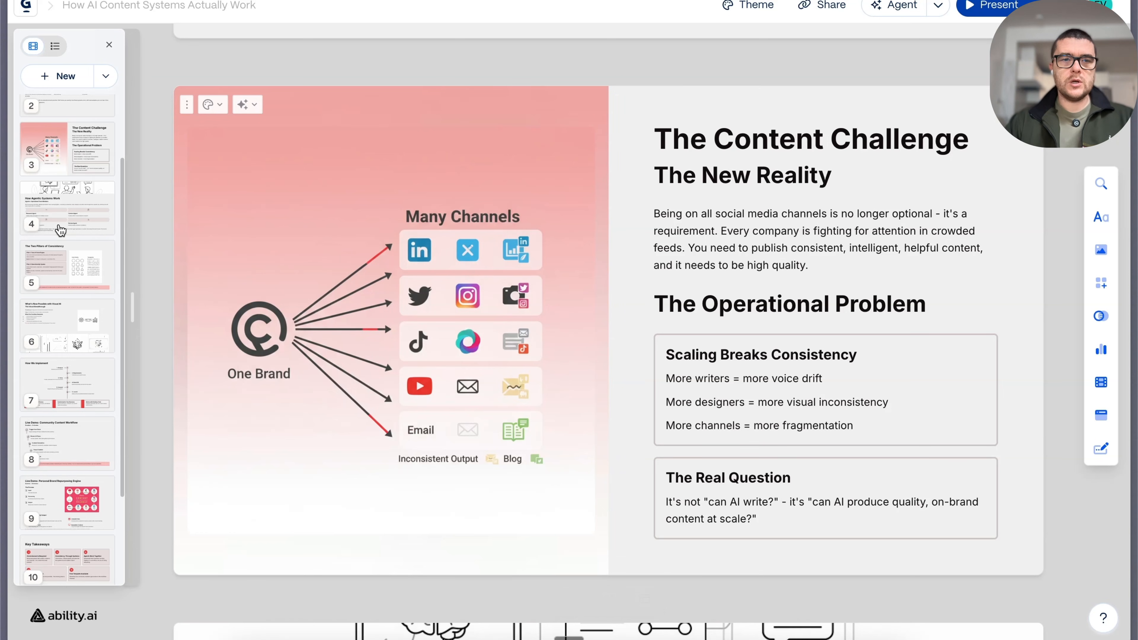
Replace the color palette and typography image on "The Two Pillars of Consistency" slide with slide4_two_pillars.png.
left_click(65, 208)
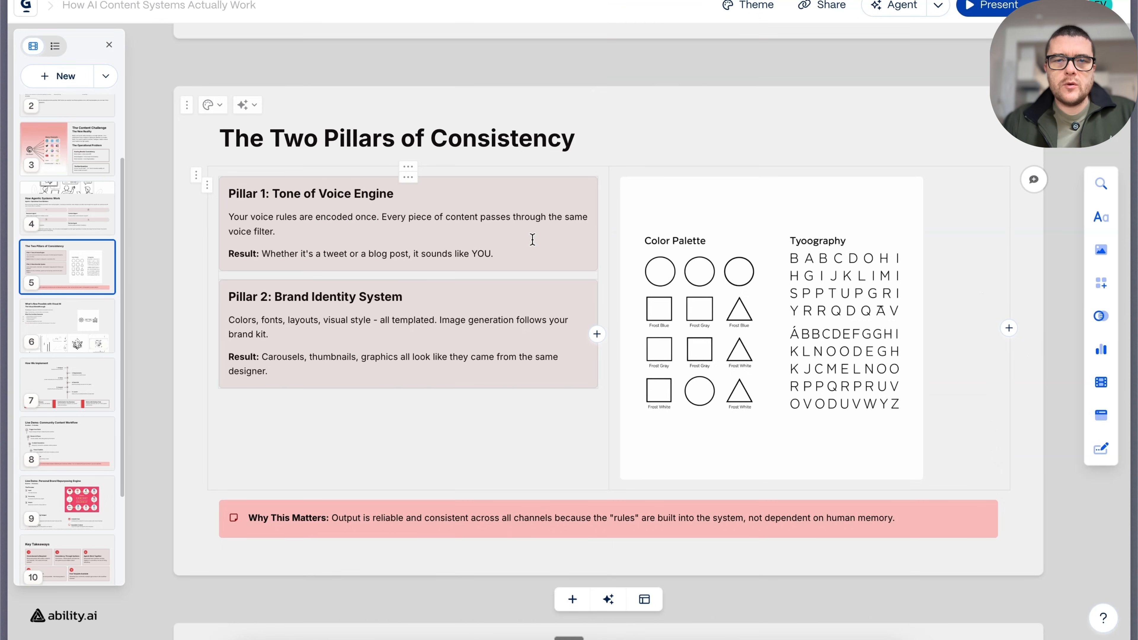
left_click(751, 322)
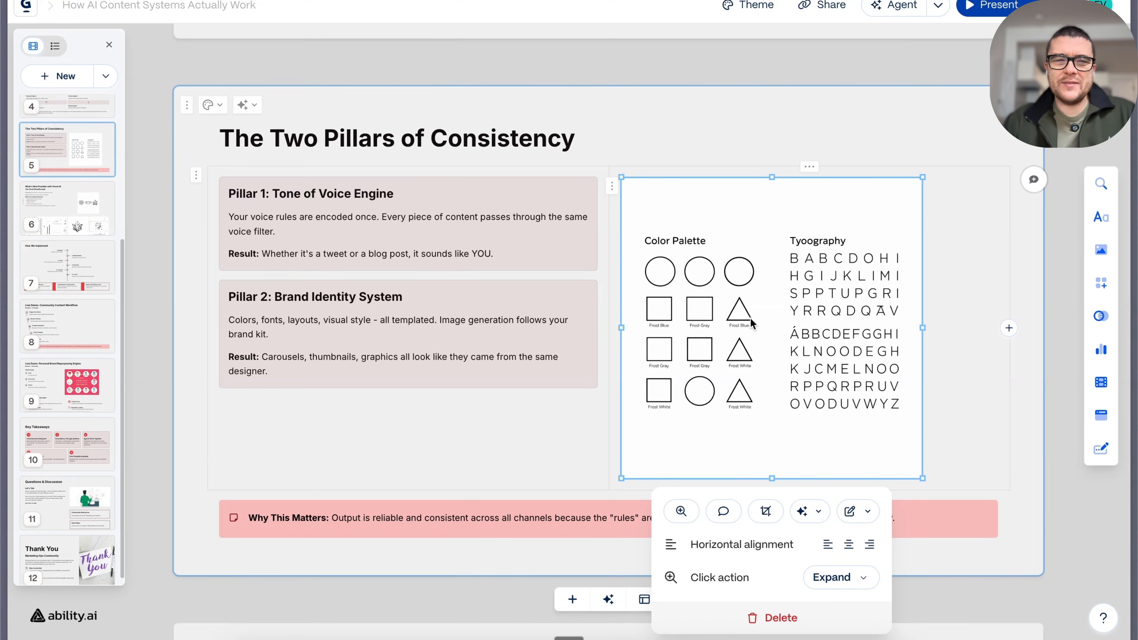
left_click(780, 619)
key("super+Tab")
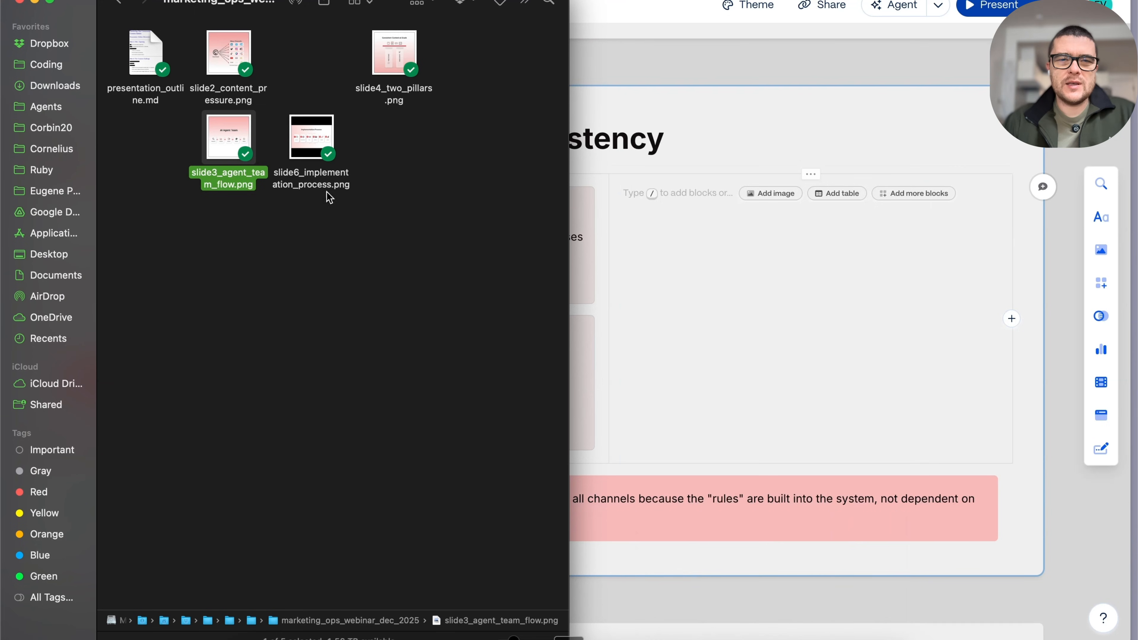
left_click(384, 63)
left_click_drag(384, 63, 666, 243)
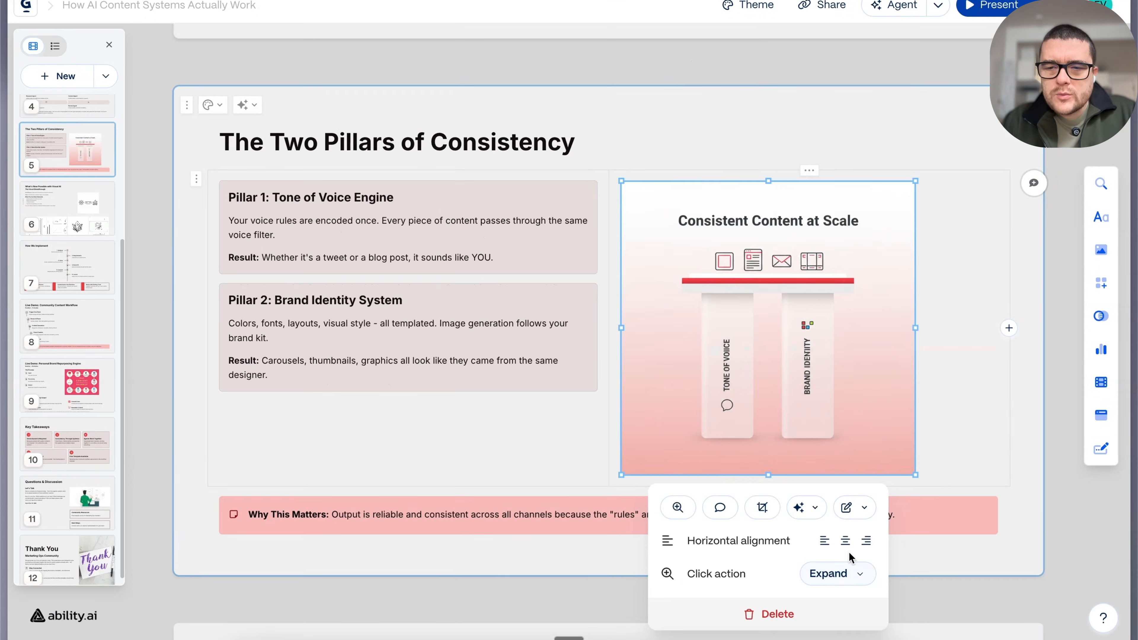
Center the two-pillars diagram horizontally in its column and enlarge it.
left_click(886, 541)
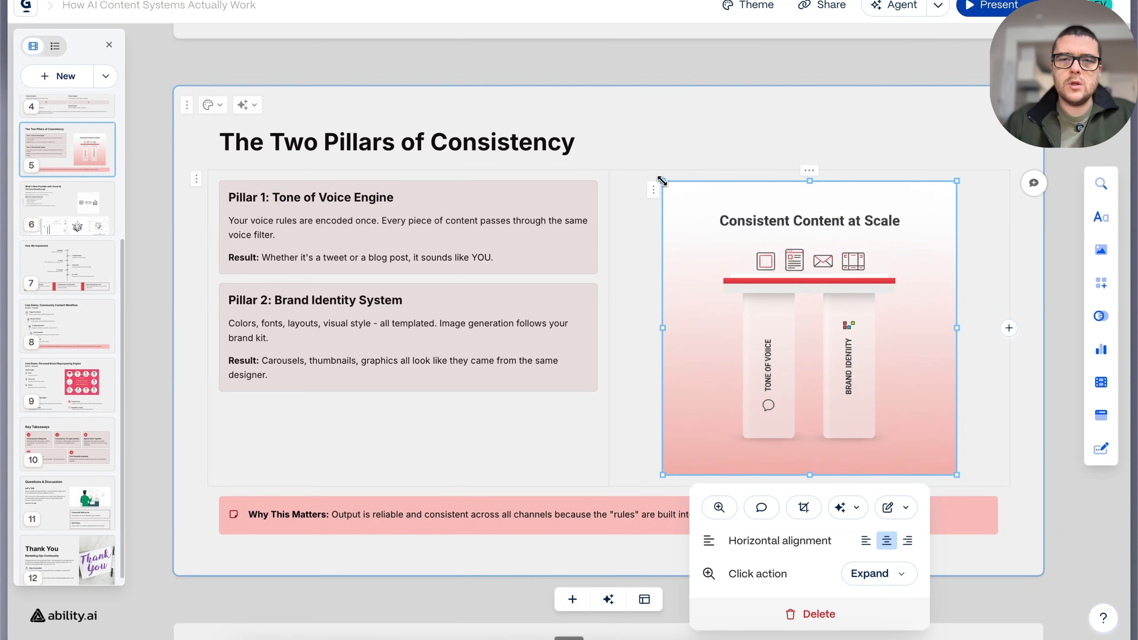
left_click_drag(662, 182, 657, 177)
left_click_drag(591, 142, 589, 140)
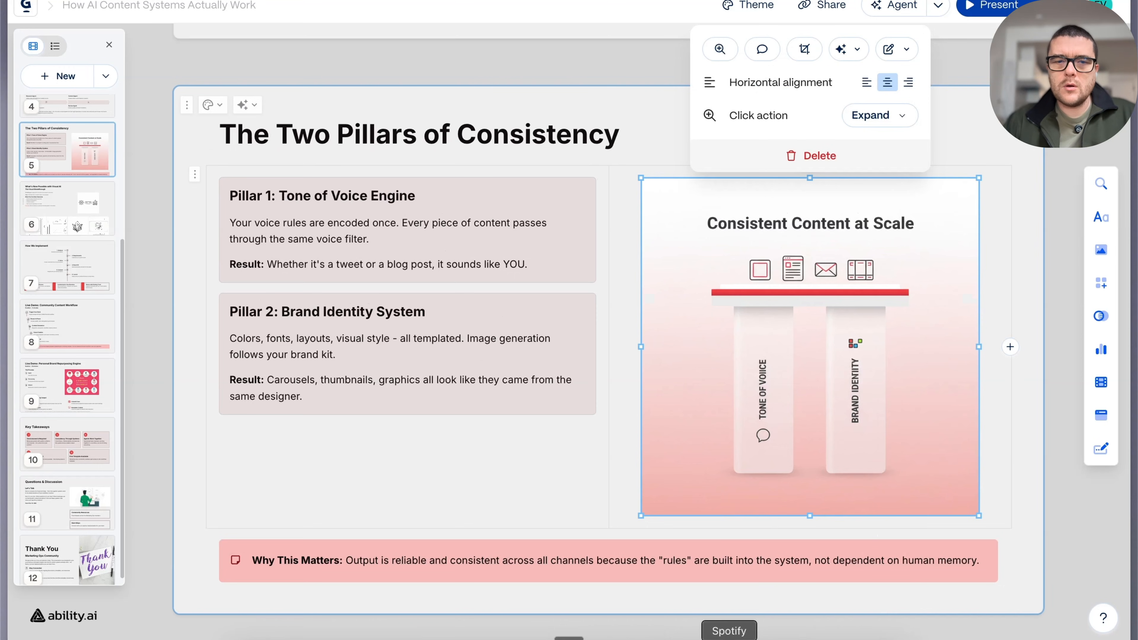
key("super+z")
left_click_drag(659, 476, 612, 501)
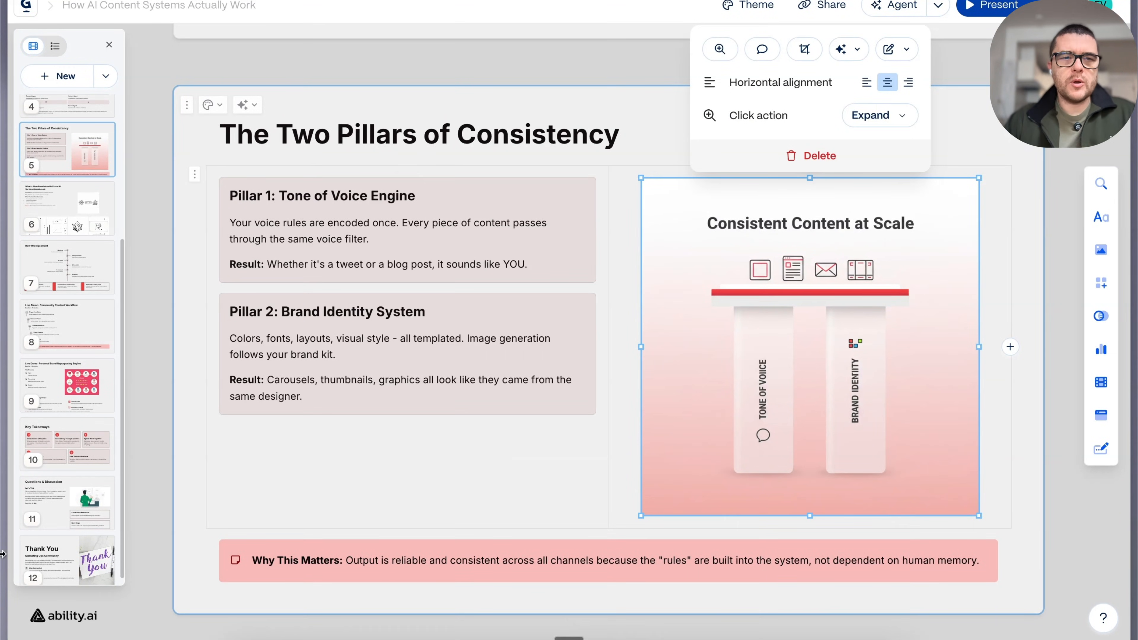
left_click(385, 504)
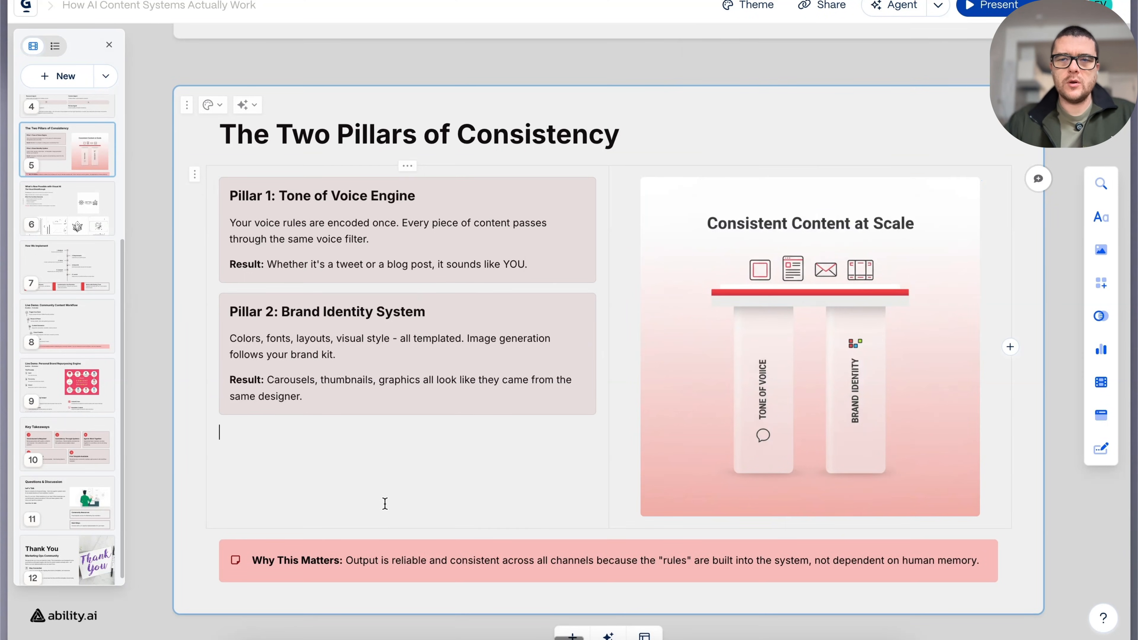
Compare the "How We Implement" slide with the slide6_implementation_process.png diagram in the webinar folder.
scroll(385, 504, "down", 10)
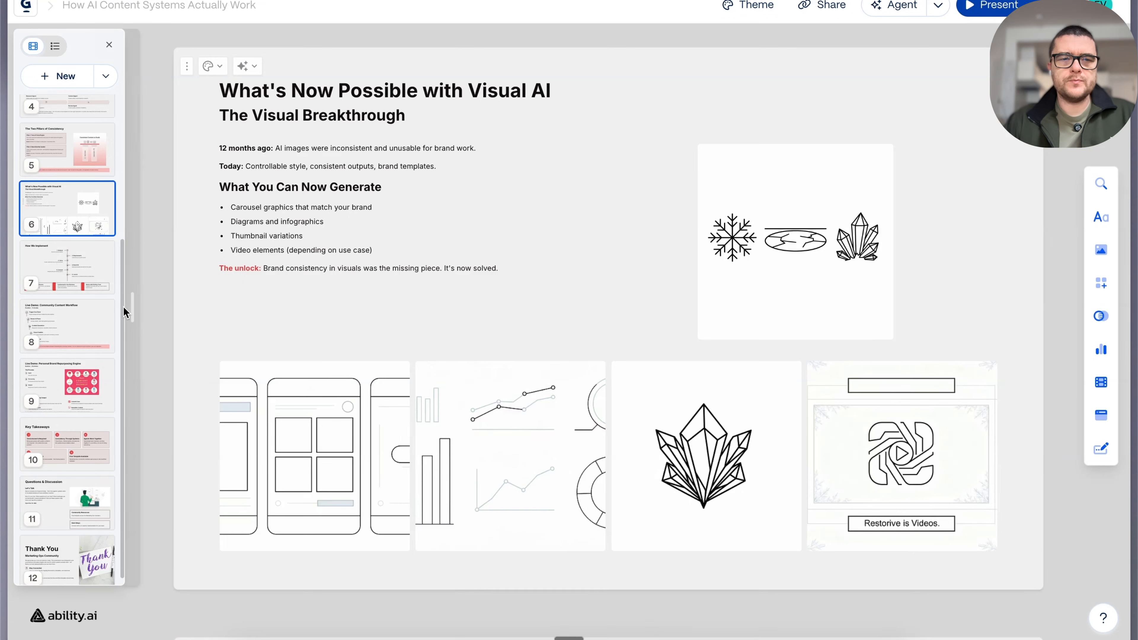
left_click(56, 264)
key("super+Tab")
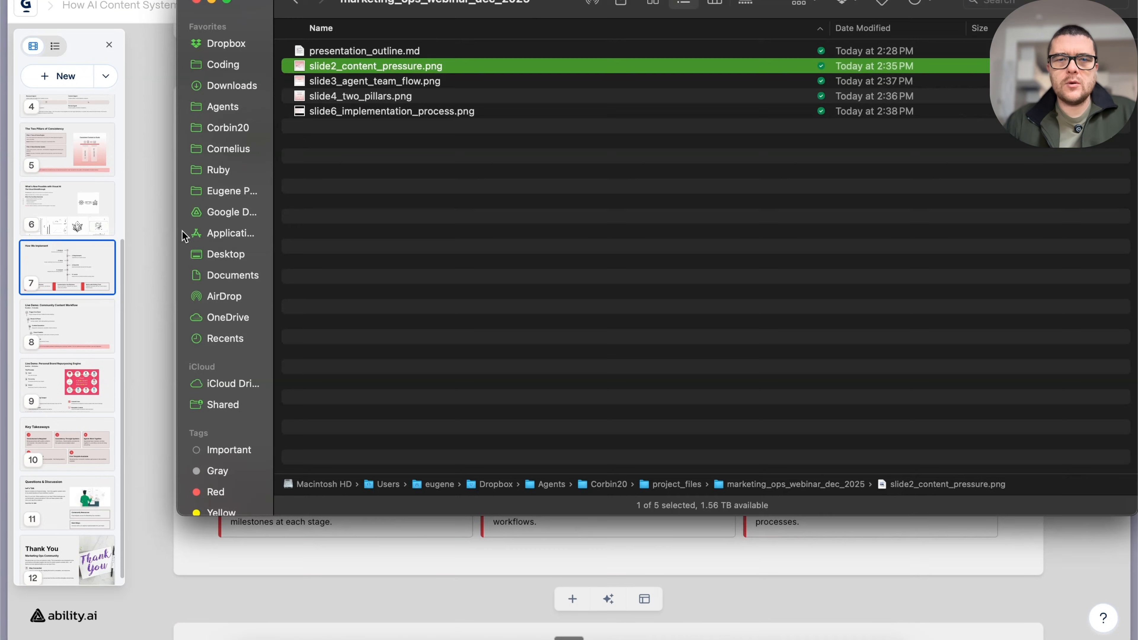
left_click(423, 93)
left_click(424, 111)
key("space")
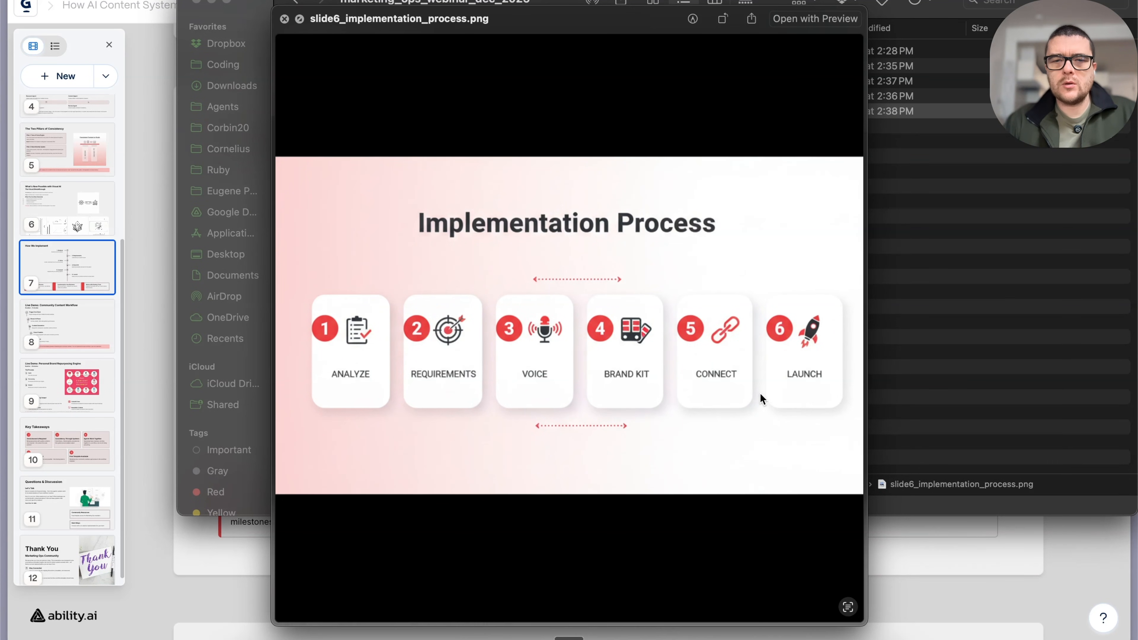
key("super+Tab")
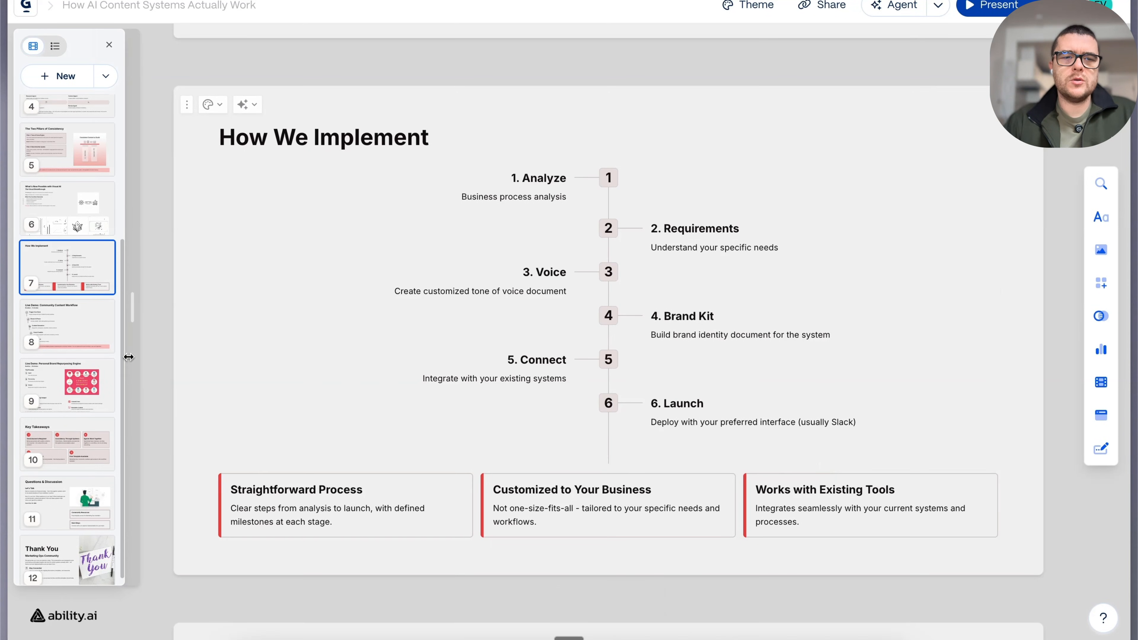
Delete the "Live Demo: Personal Brand Repurposing Engine" slide from the presentation.
scroll(52, 302, "up", 5)
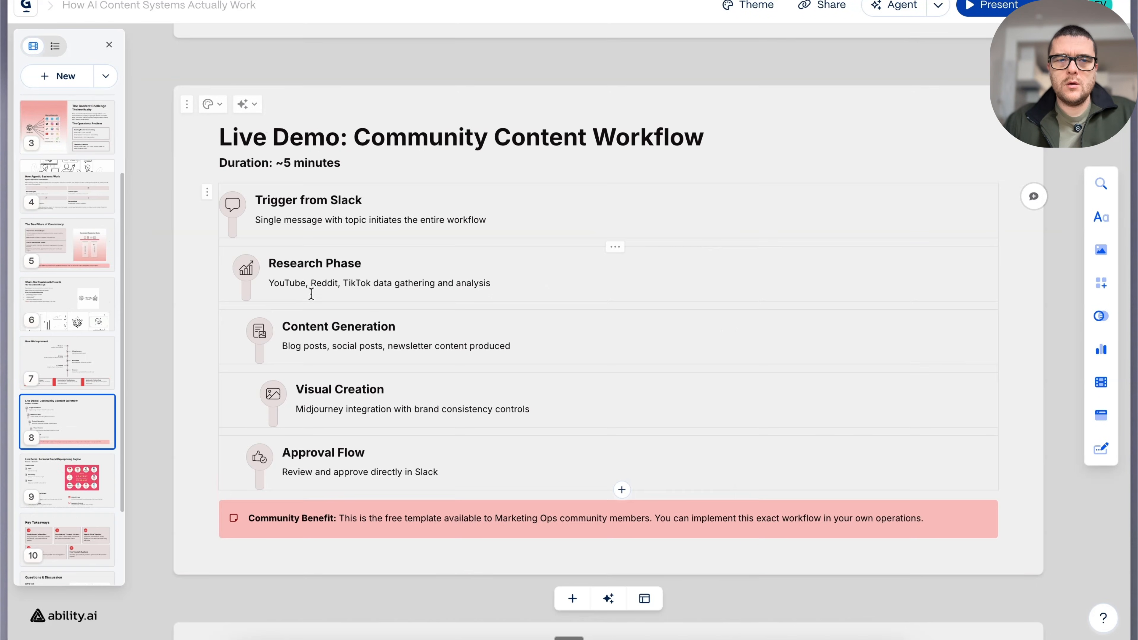
left_click(81, 495)
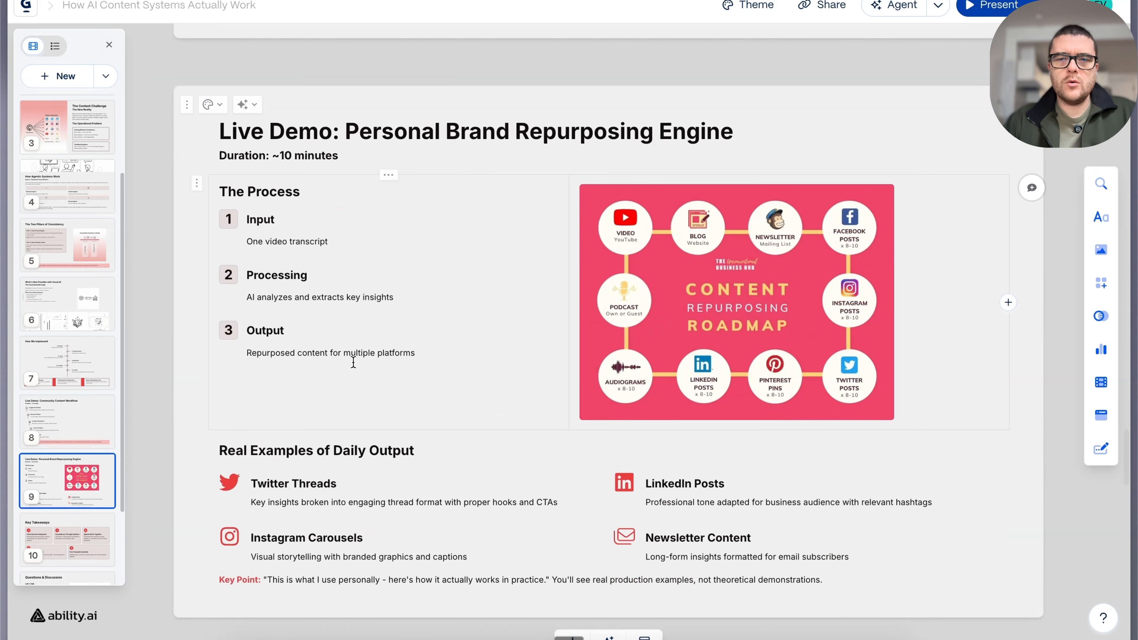
right_click(81, 495)
left_click(105, 456)
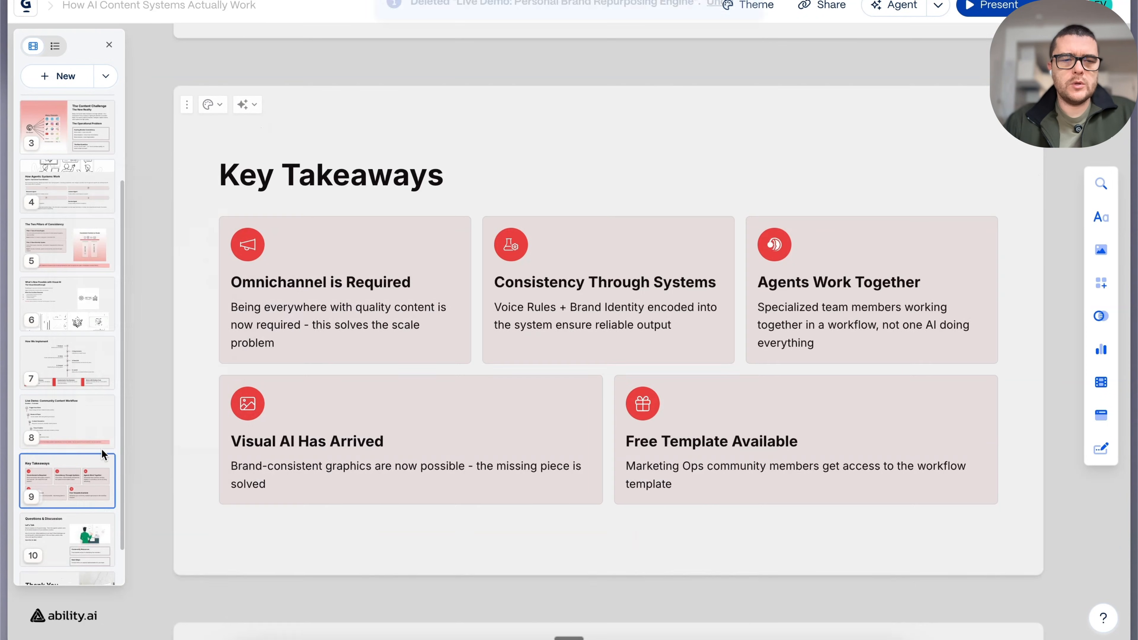
Review the closing slides through "Thank You" and return to the title slide.
scroll(72, 489, "down", 1)
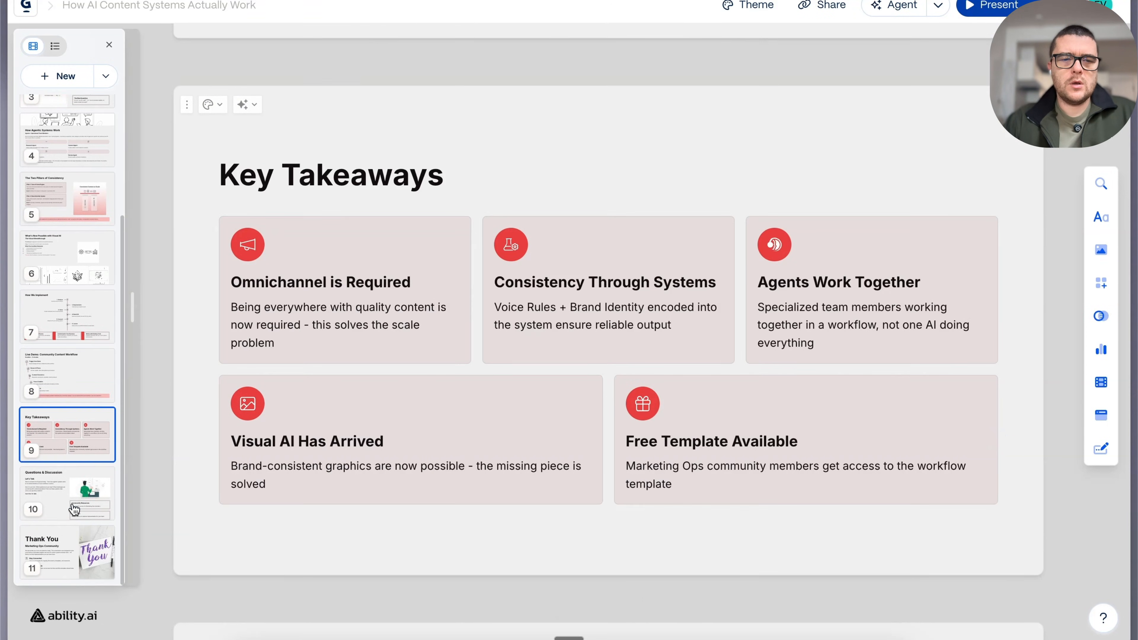
left_click(76, 502)
scroll(90, 229, "up", 4)
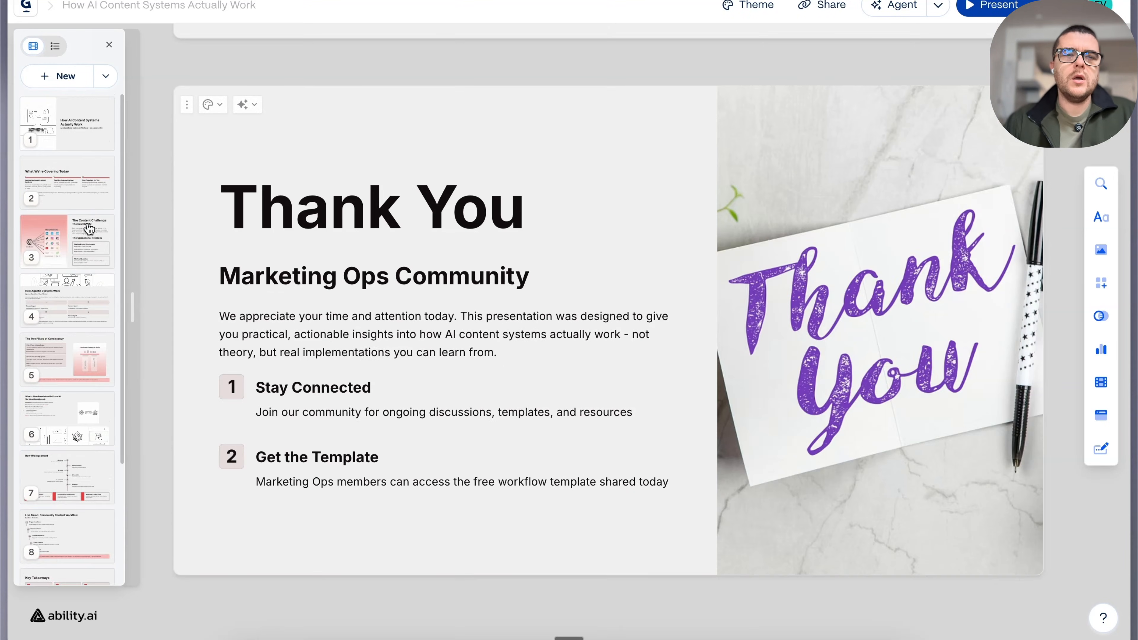
left_click(93, 125)
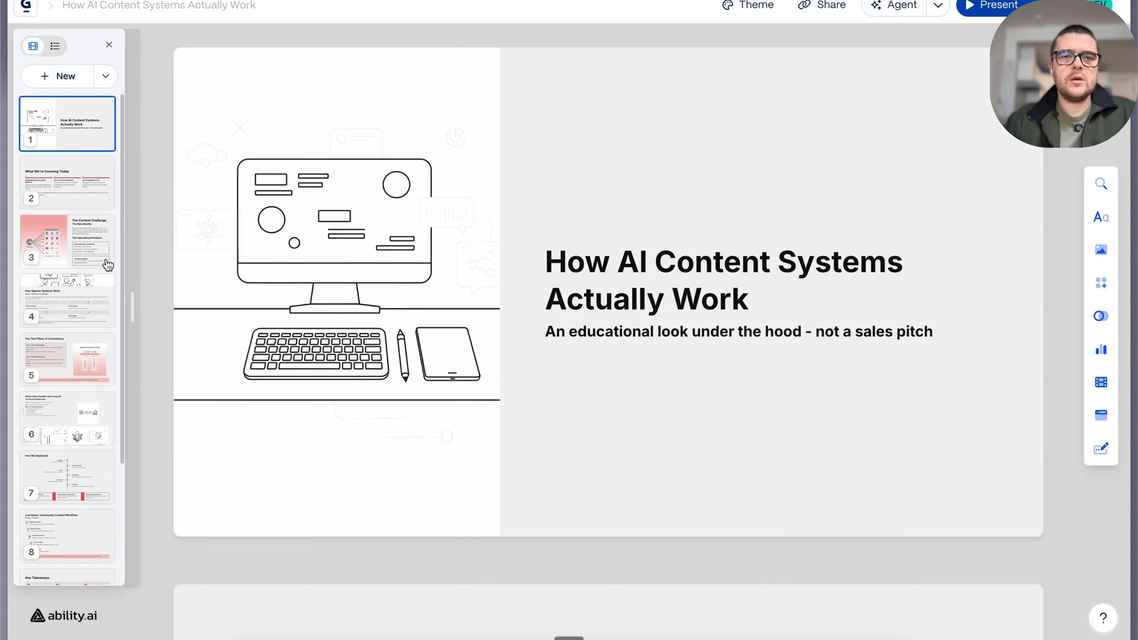